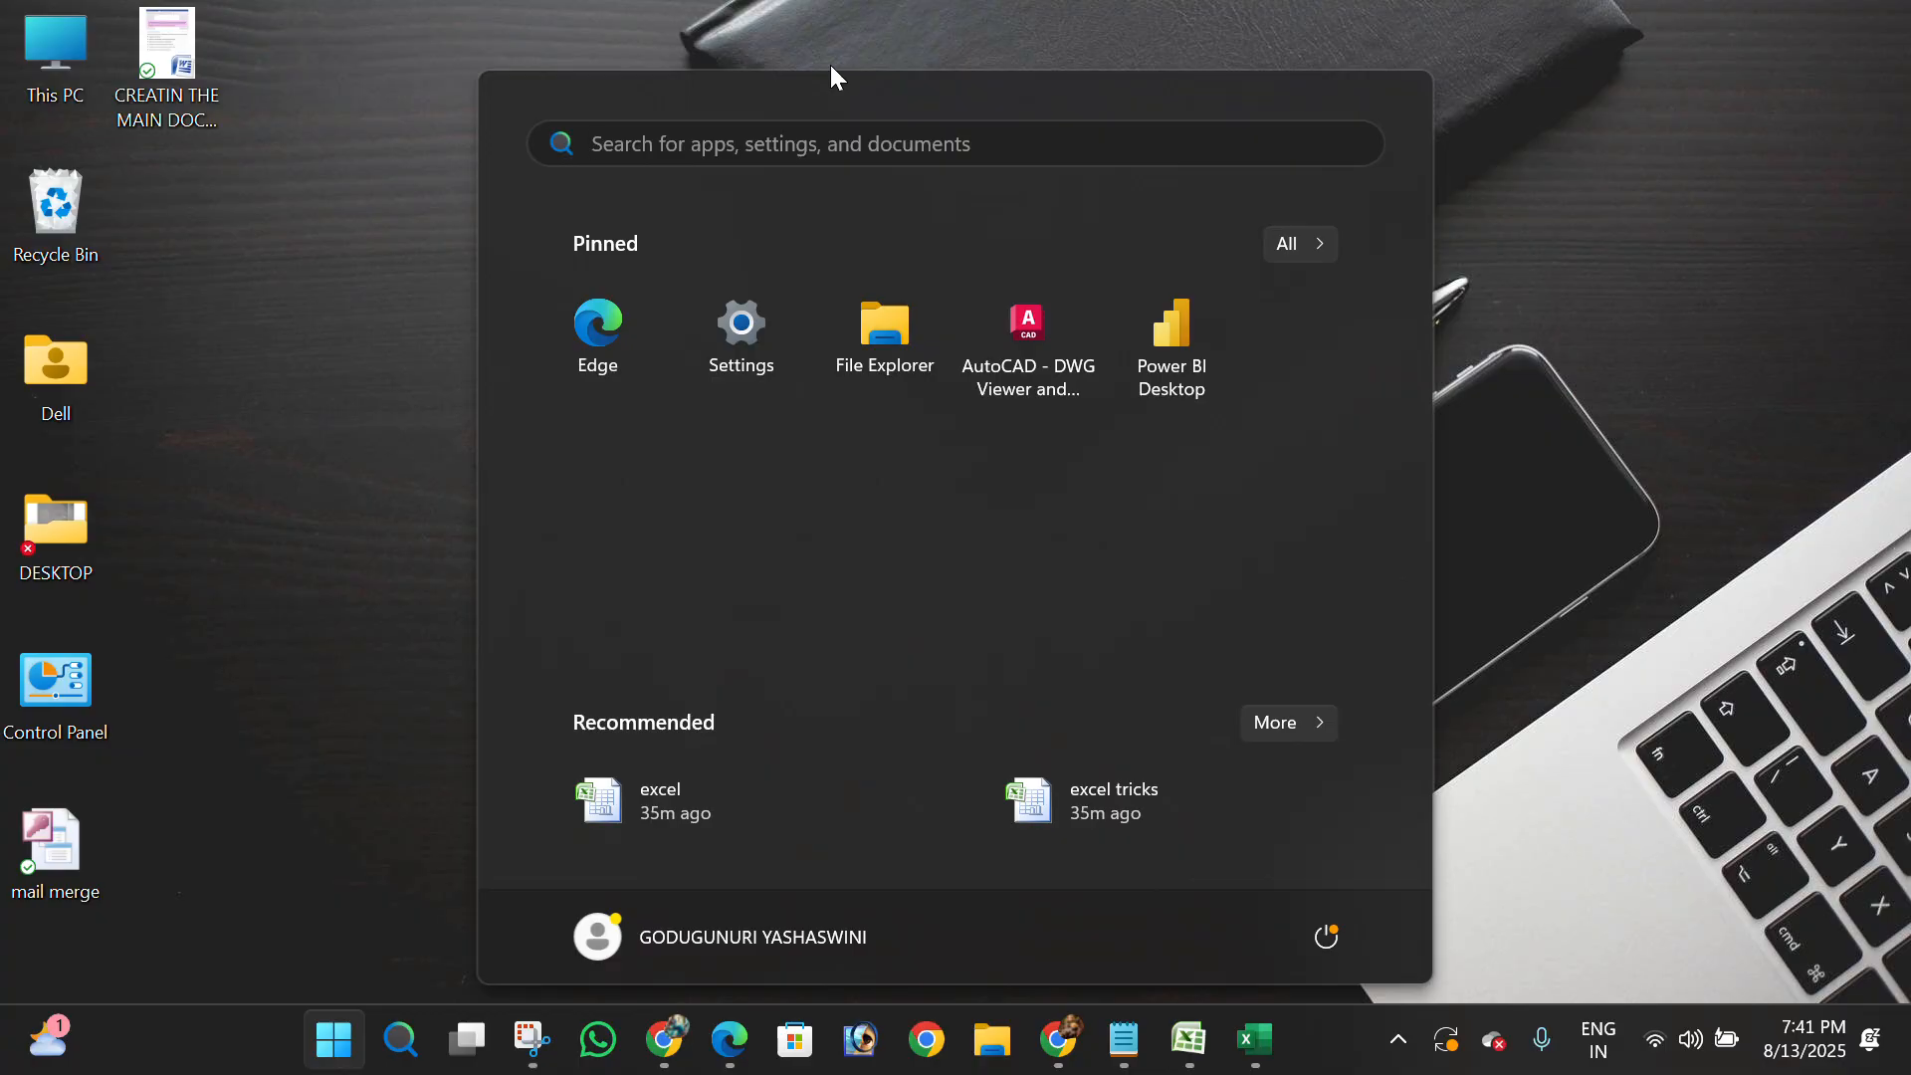
Launch Excel, create a blank workbook in a maximized window, and minimize it
type("exc")
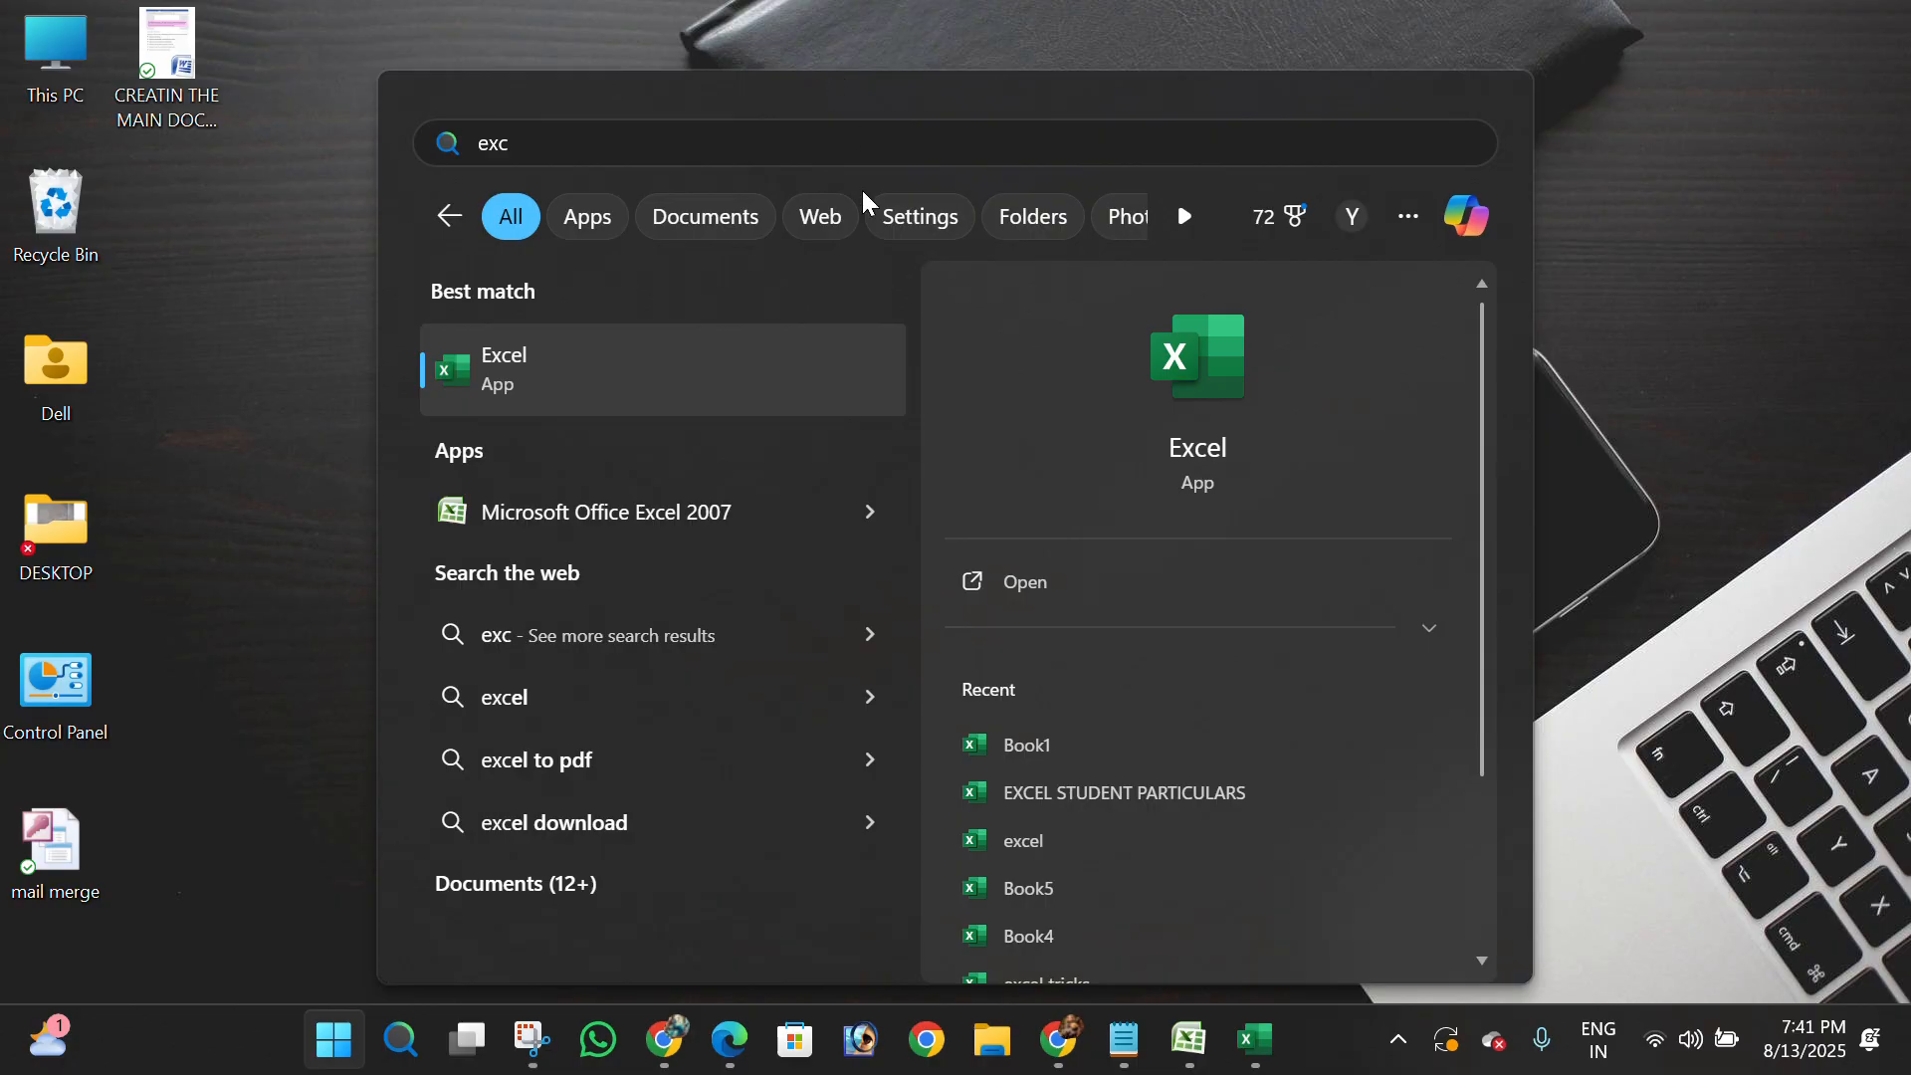
left_click(637, 363)
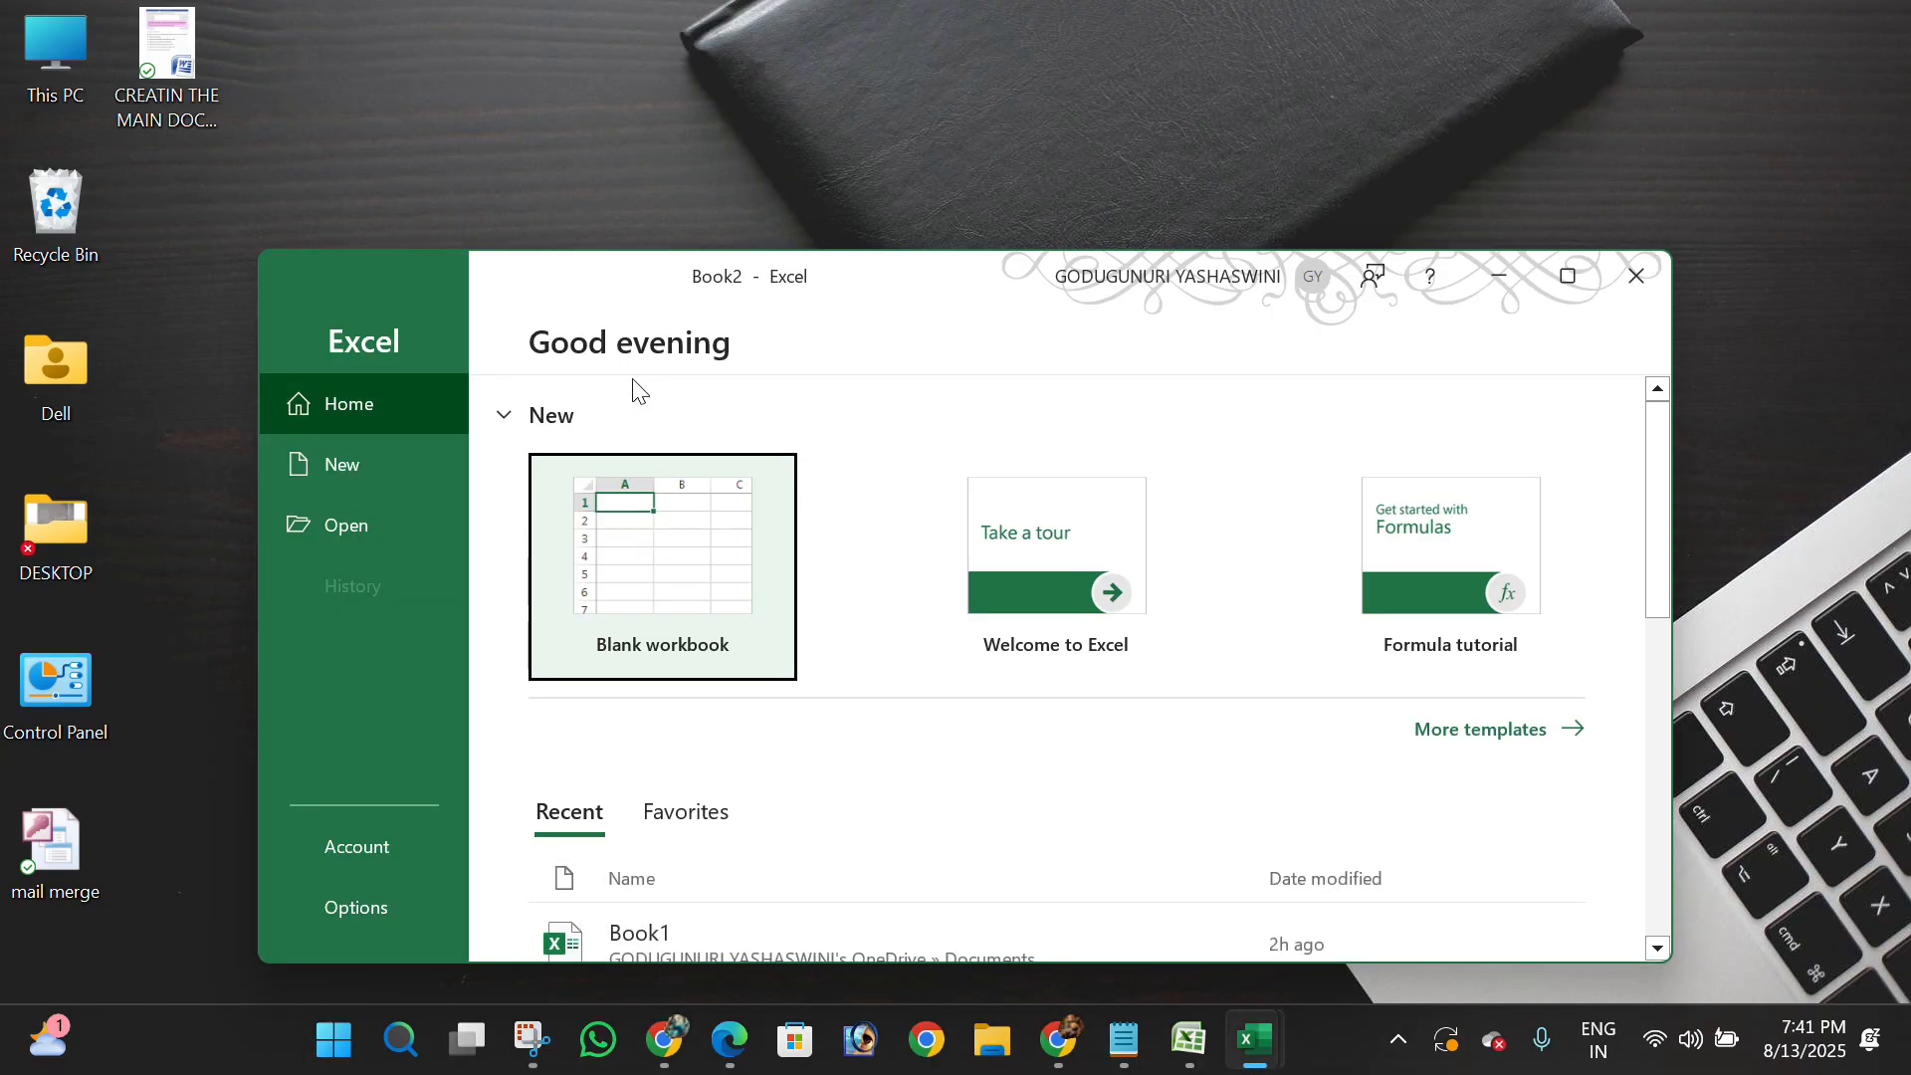
left_click(619, 566)
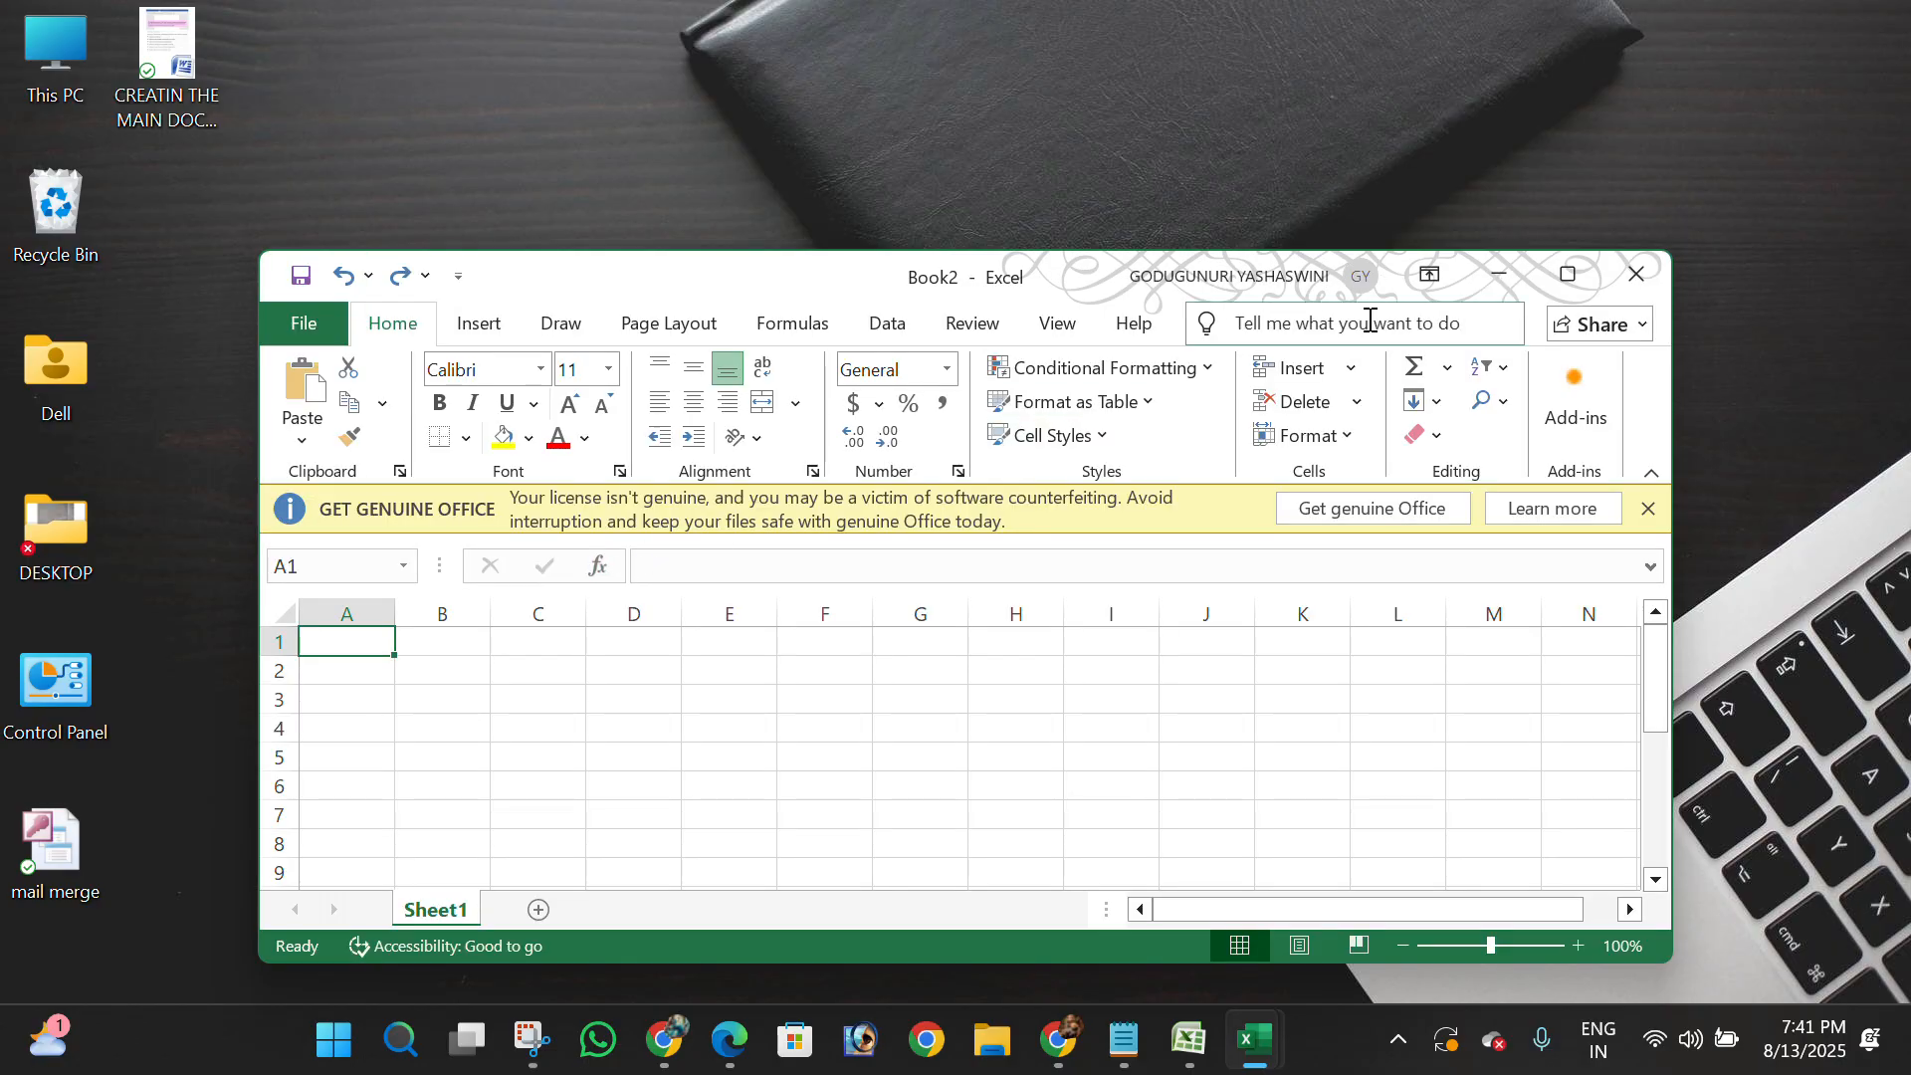
left_click(1568, 274)
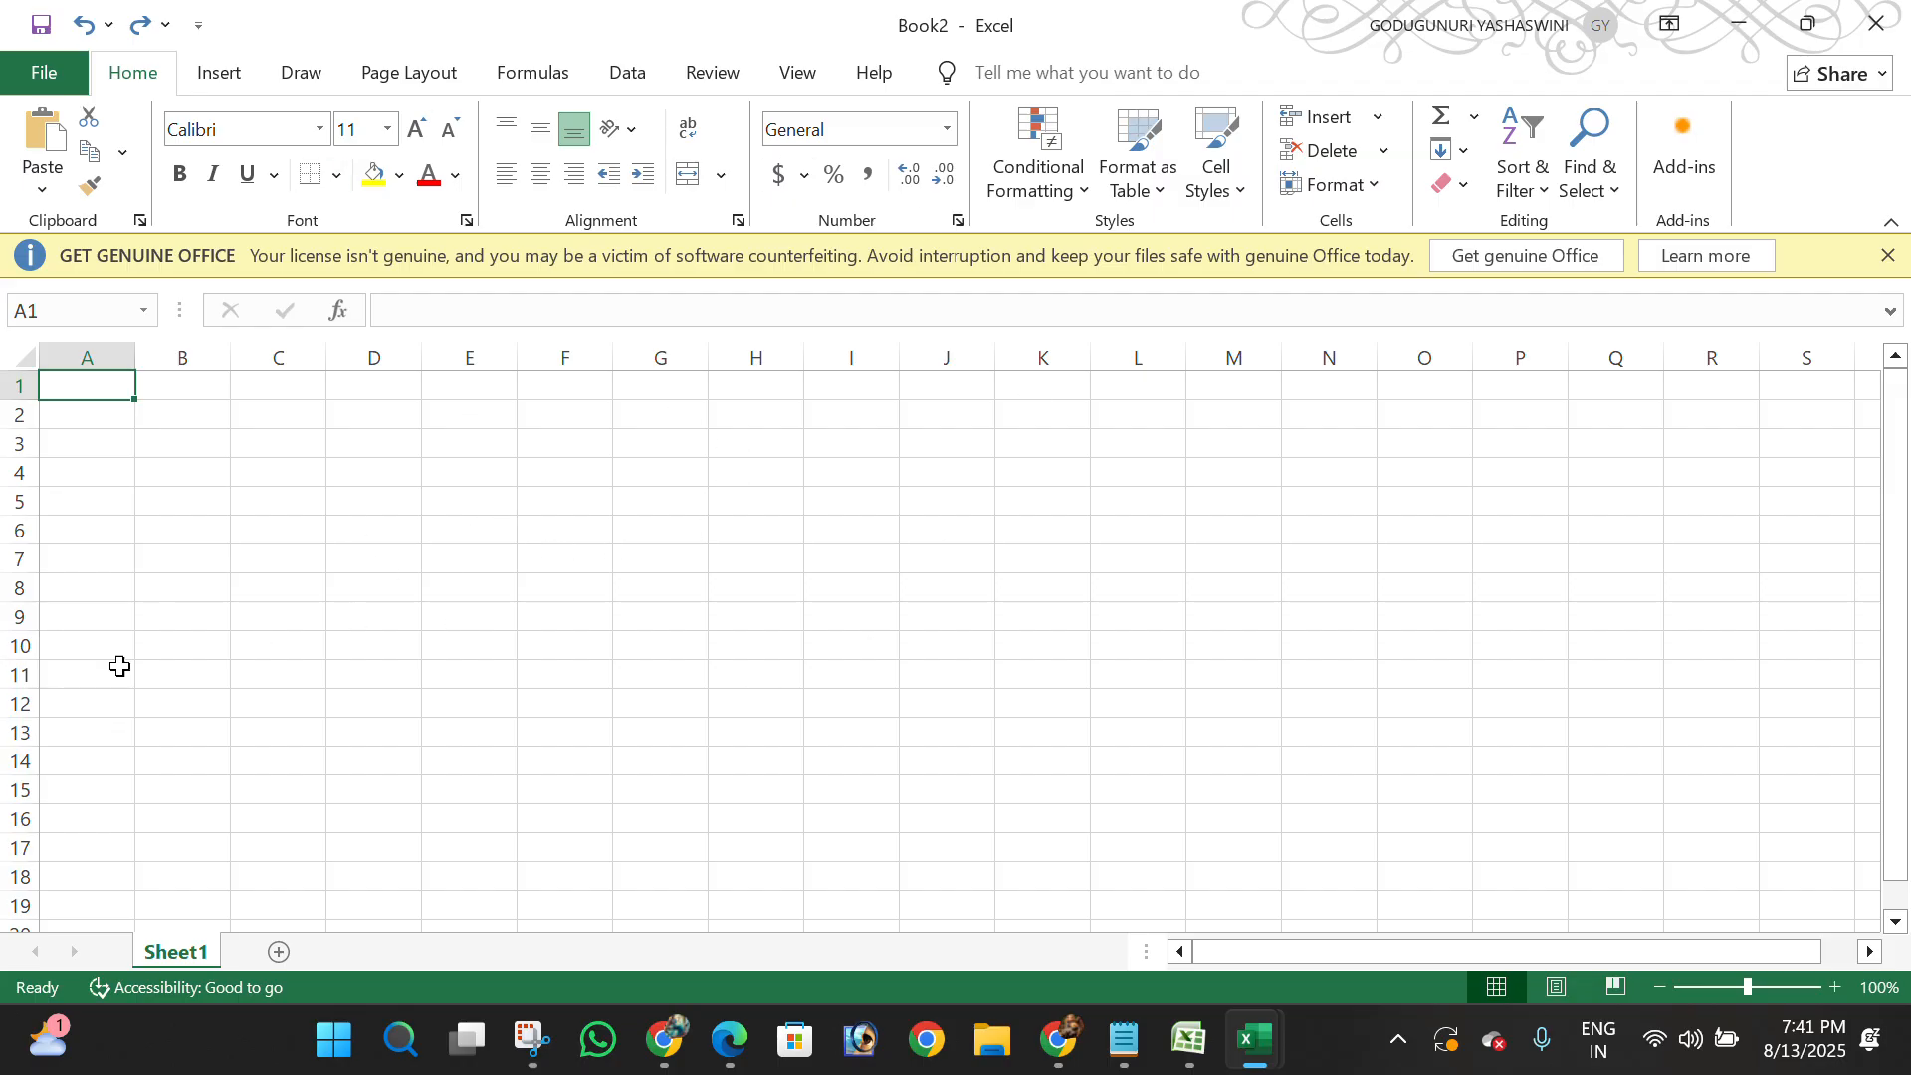
left_click(1739, 22)
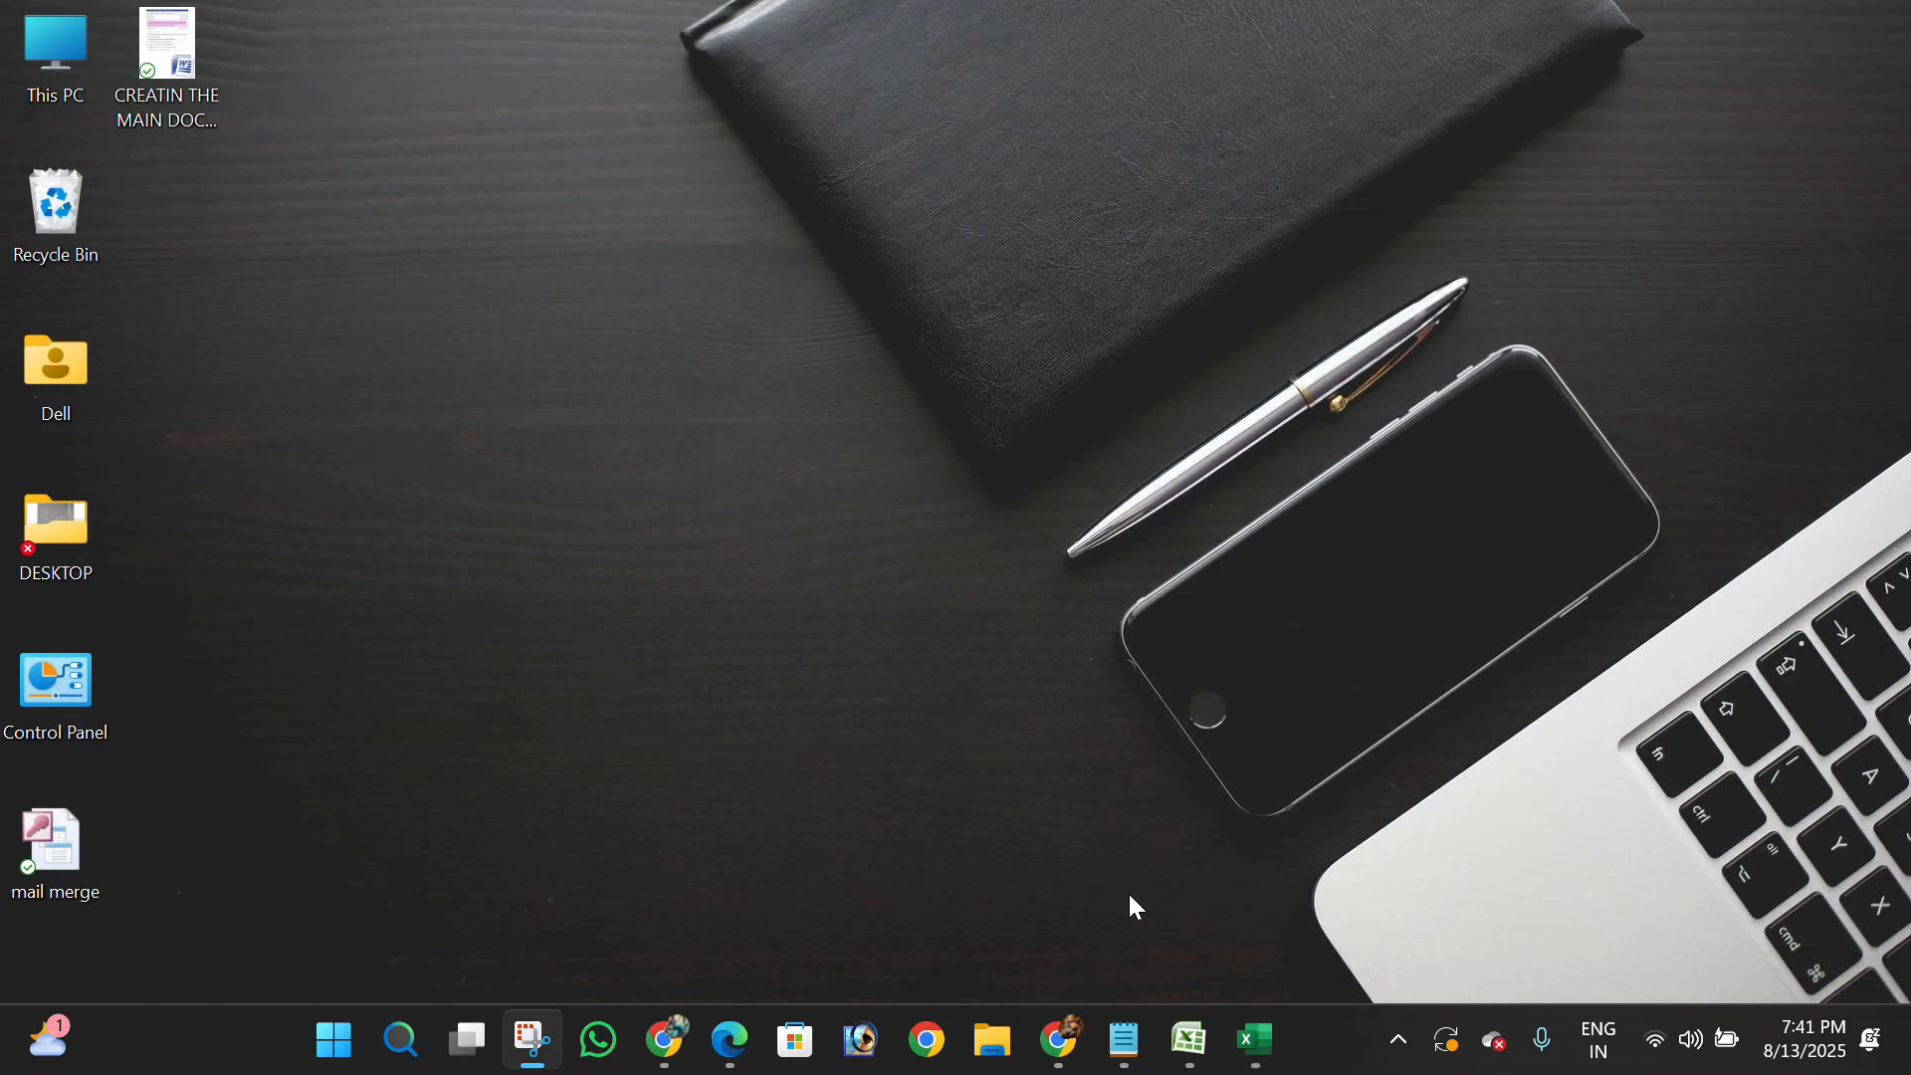
Switch to the Book1 workbook and merge and center the title "AGE Calculate in Excel" across cells A1:E1
left_click(1254, 1041)
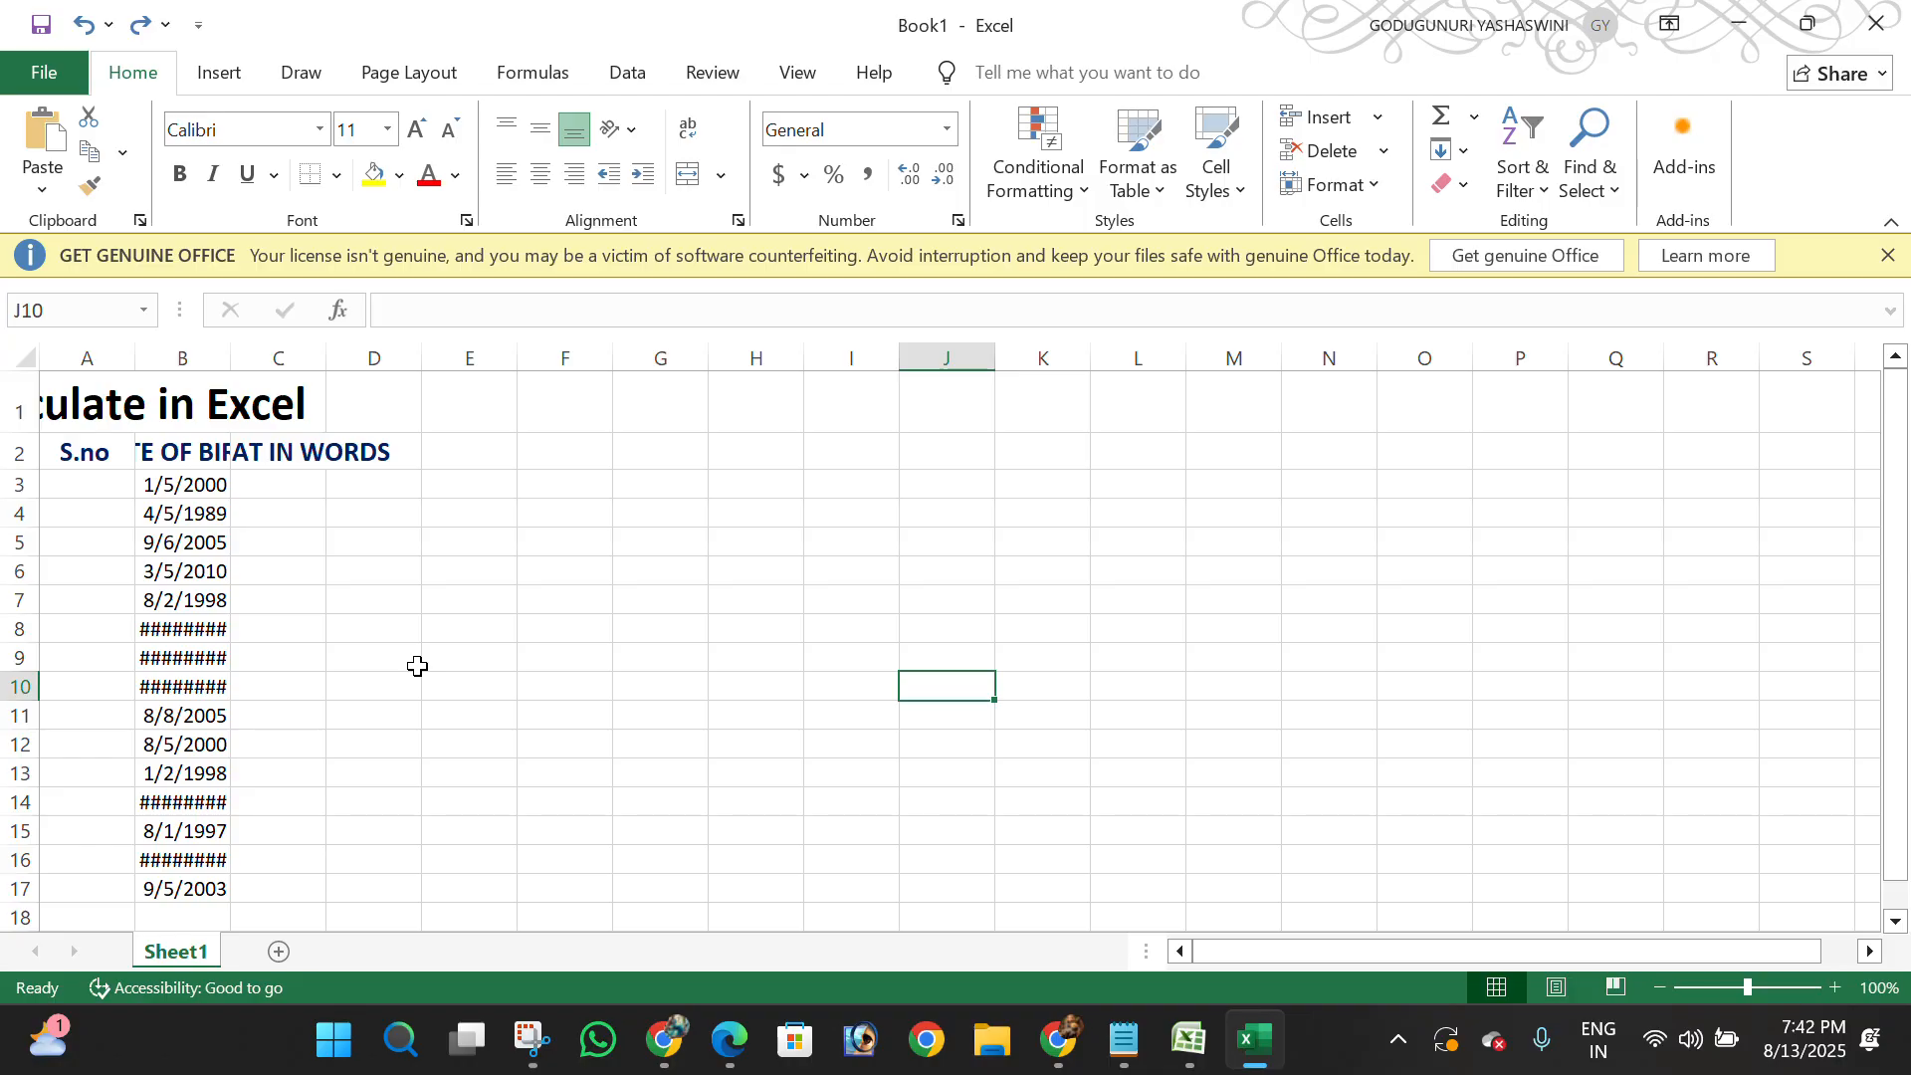
key("Up")
key("Up")
key("Up")
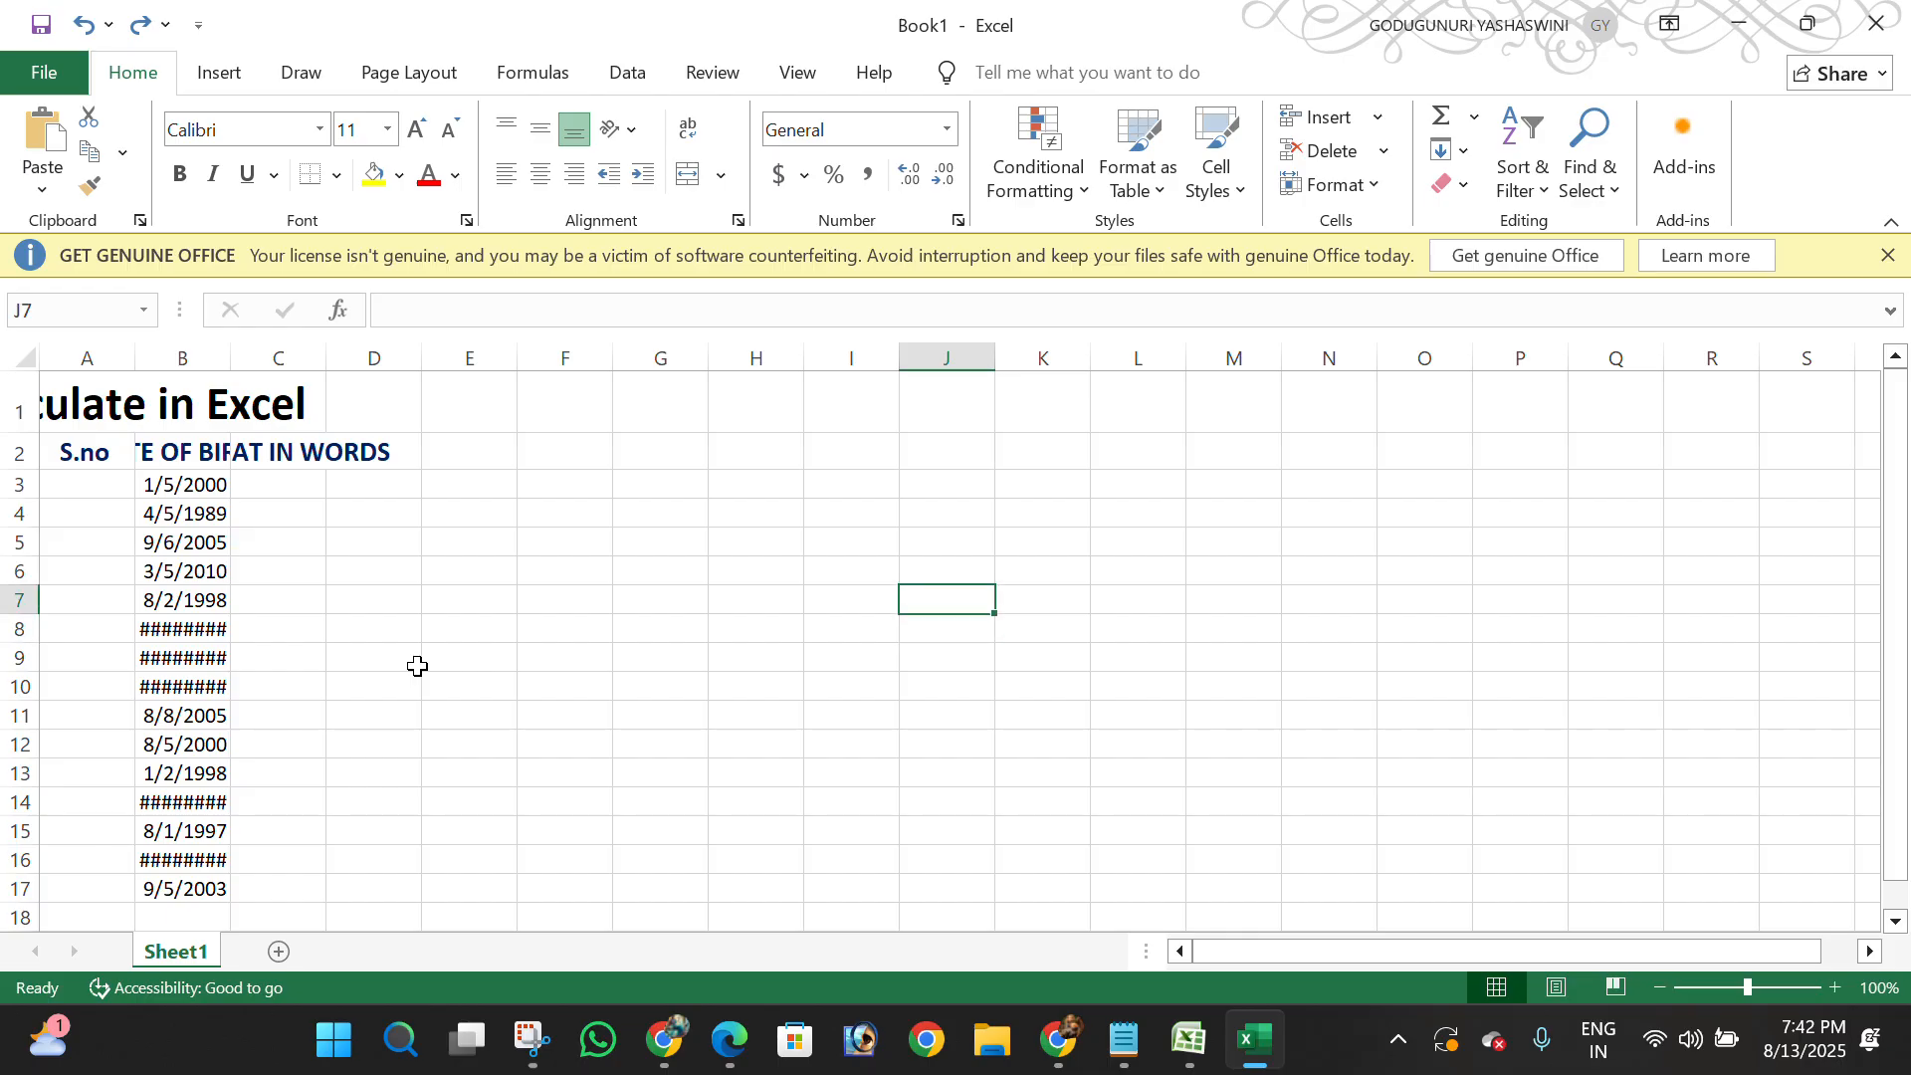
key("Up")
key("Up")
key("Up")
key("Up")
key("Up")
key("Up")
key("Left")
key("Left")
key("Left")
key("Left")
key("Left")
key("Left")
key("Left")
key("Left")
key("Left")
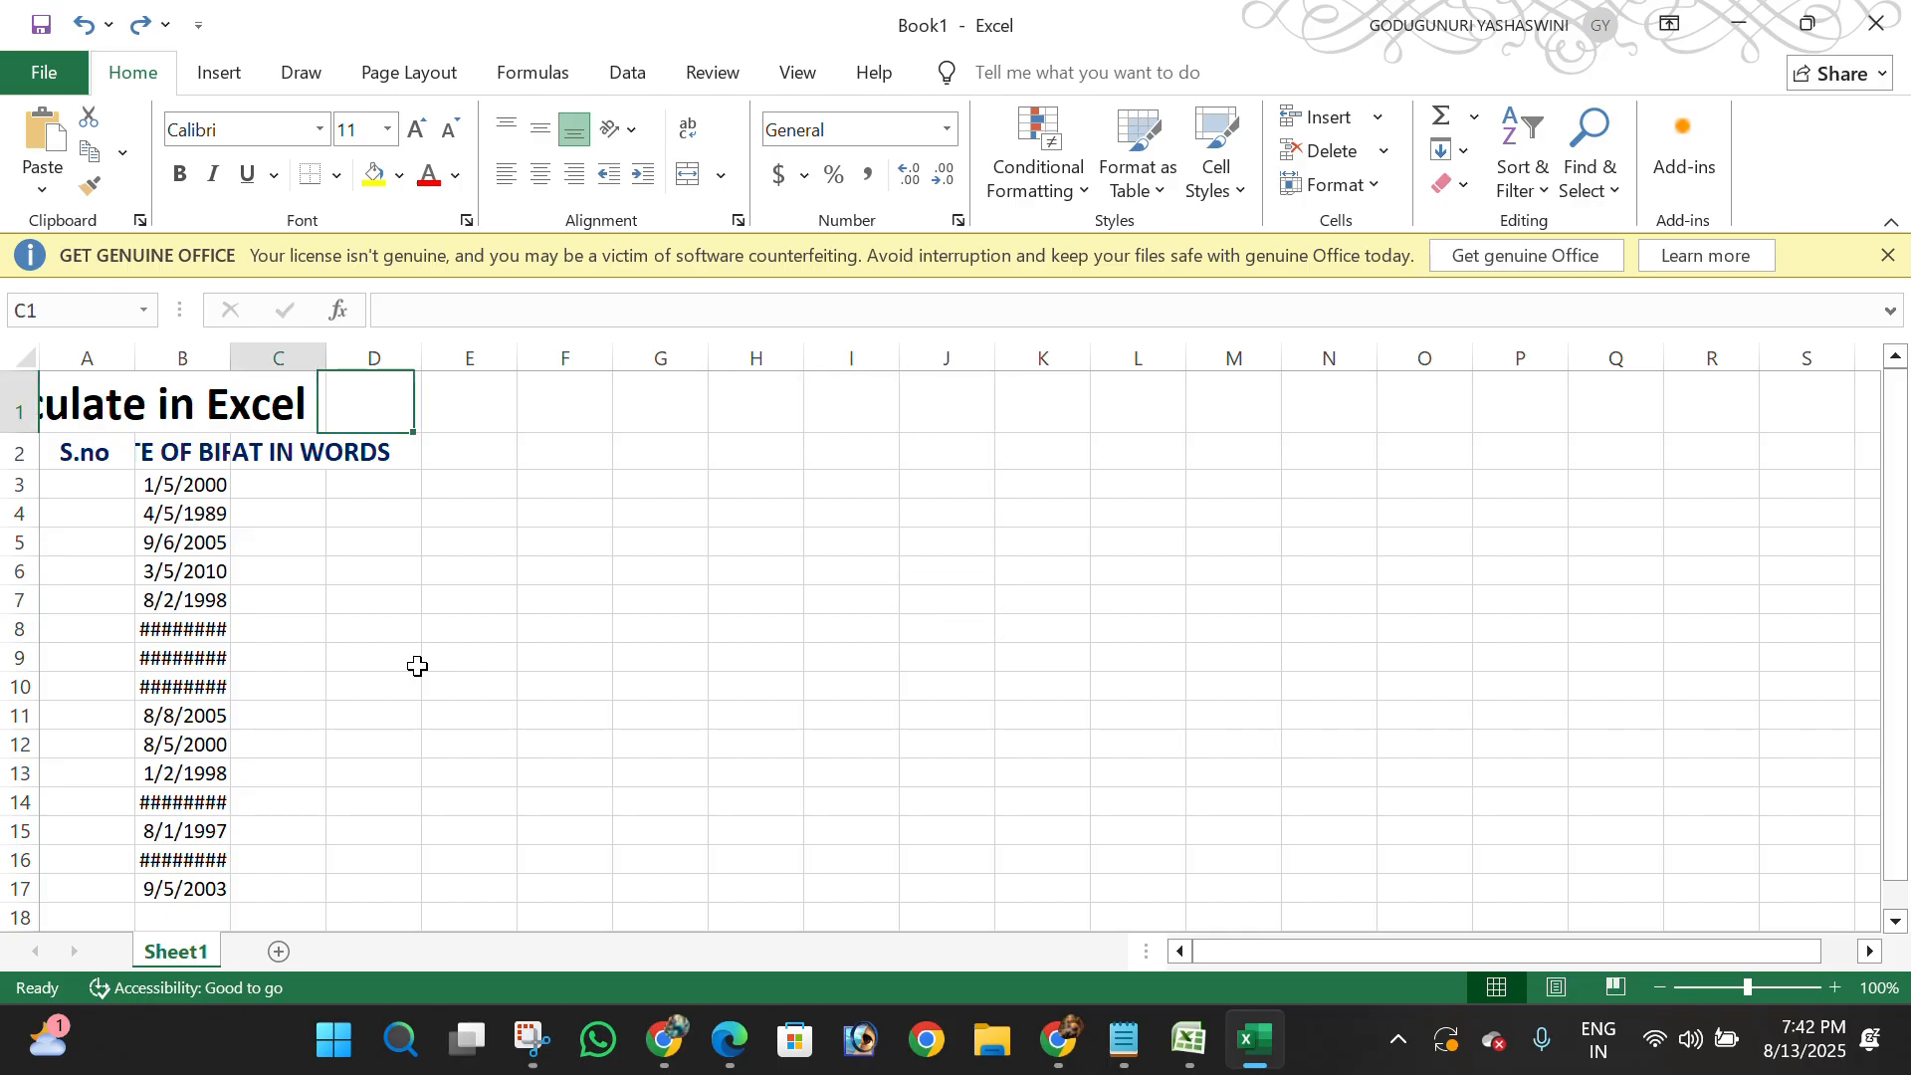
key("shift+Right")
key("shift+Right")
key("shift+Right")
key("shift+Right")
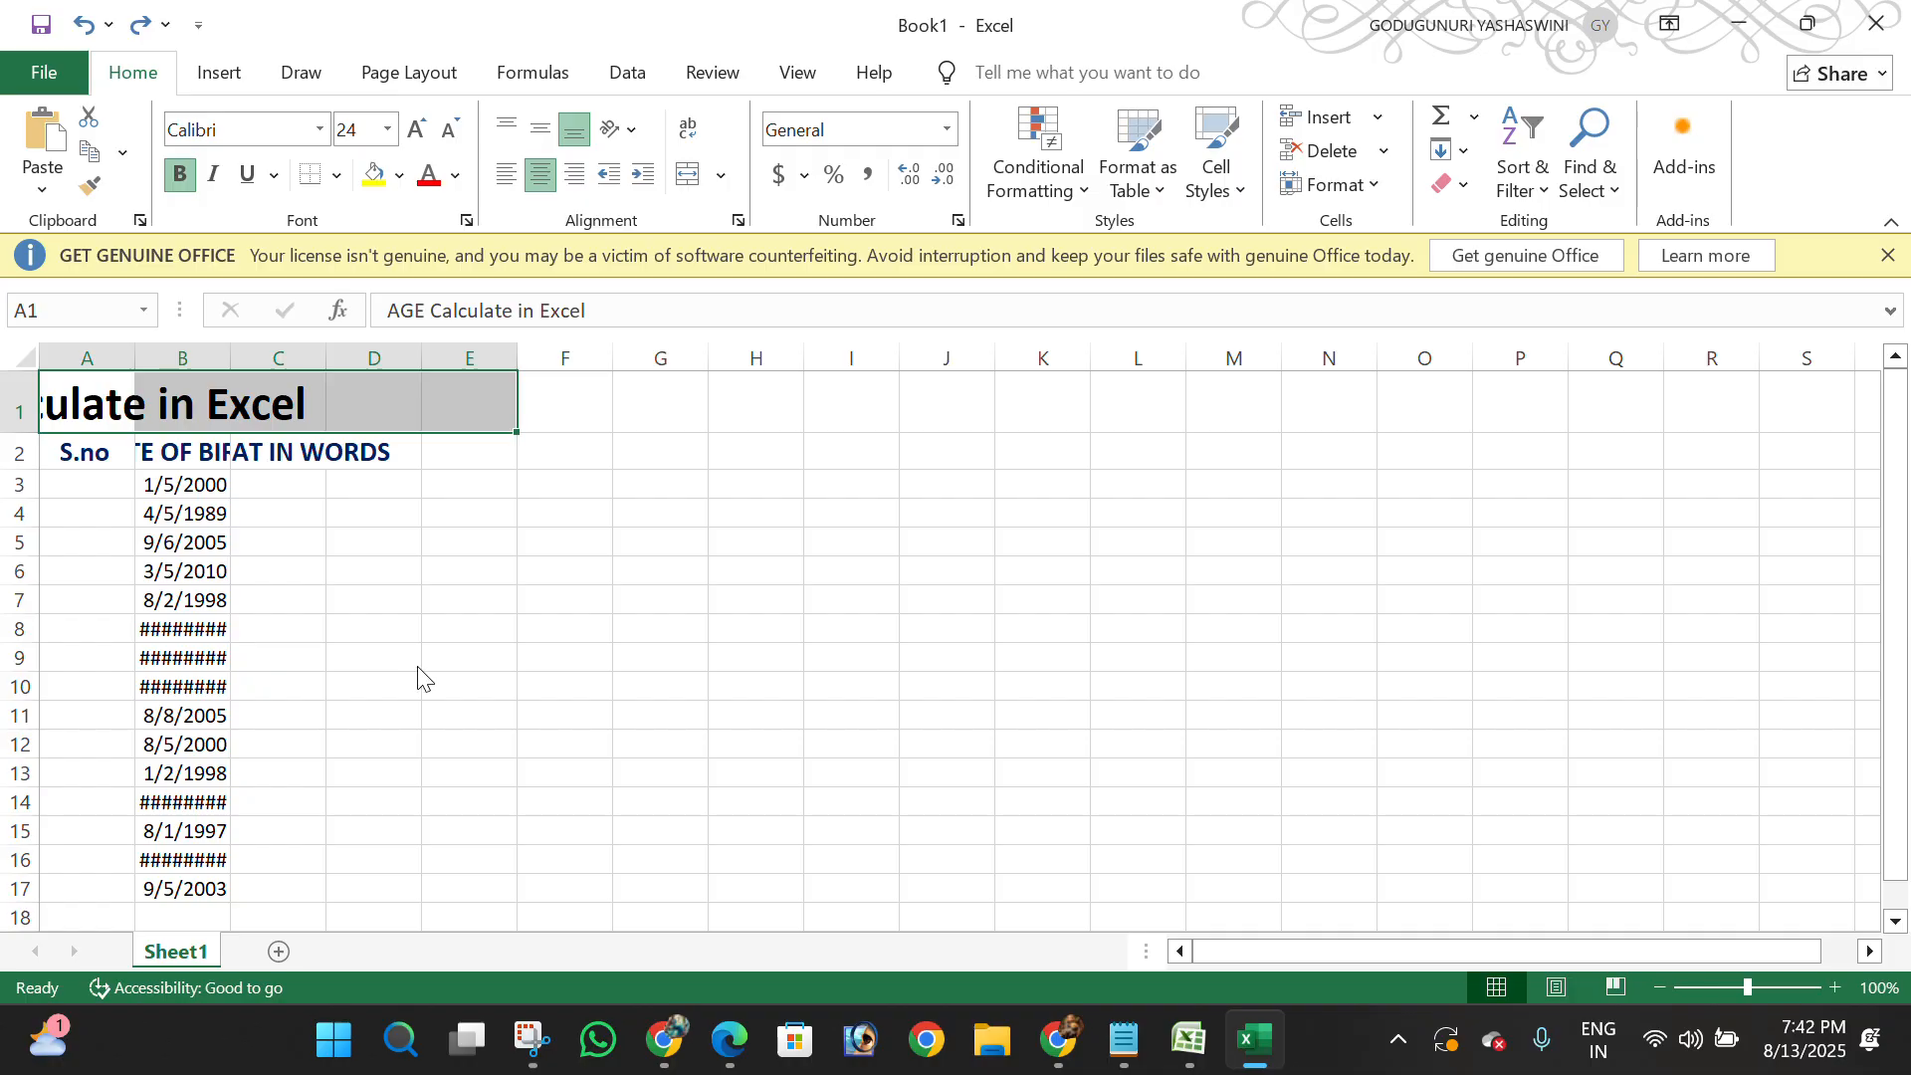
key("alt")
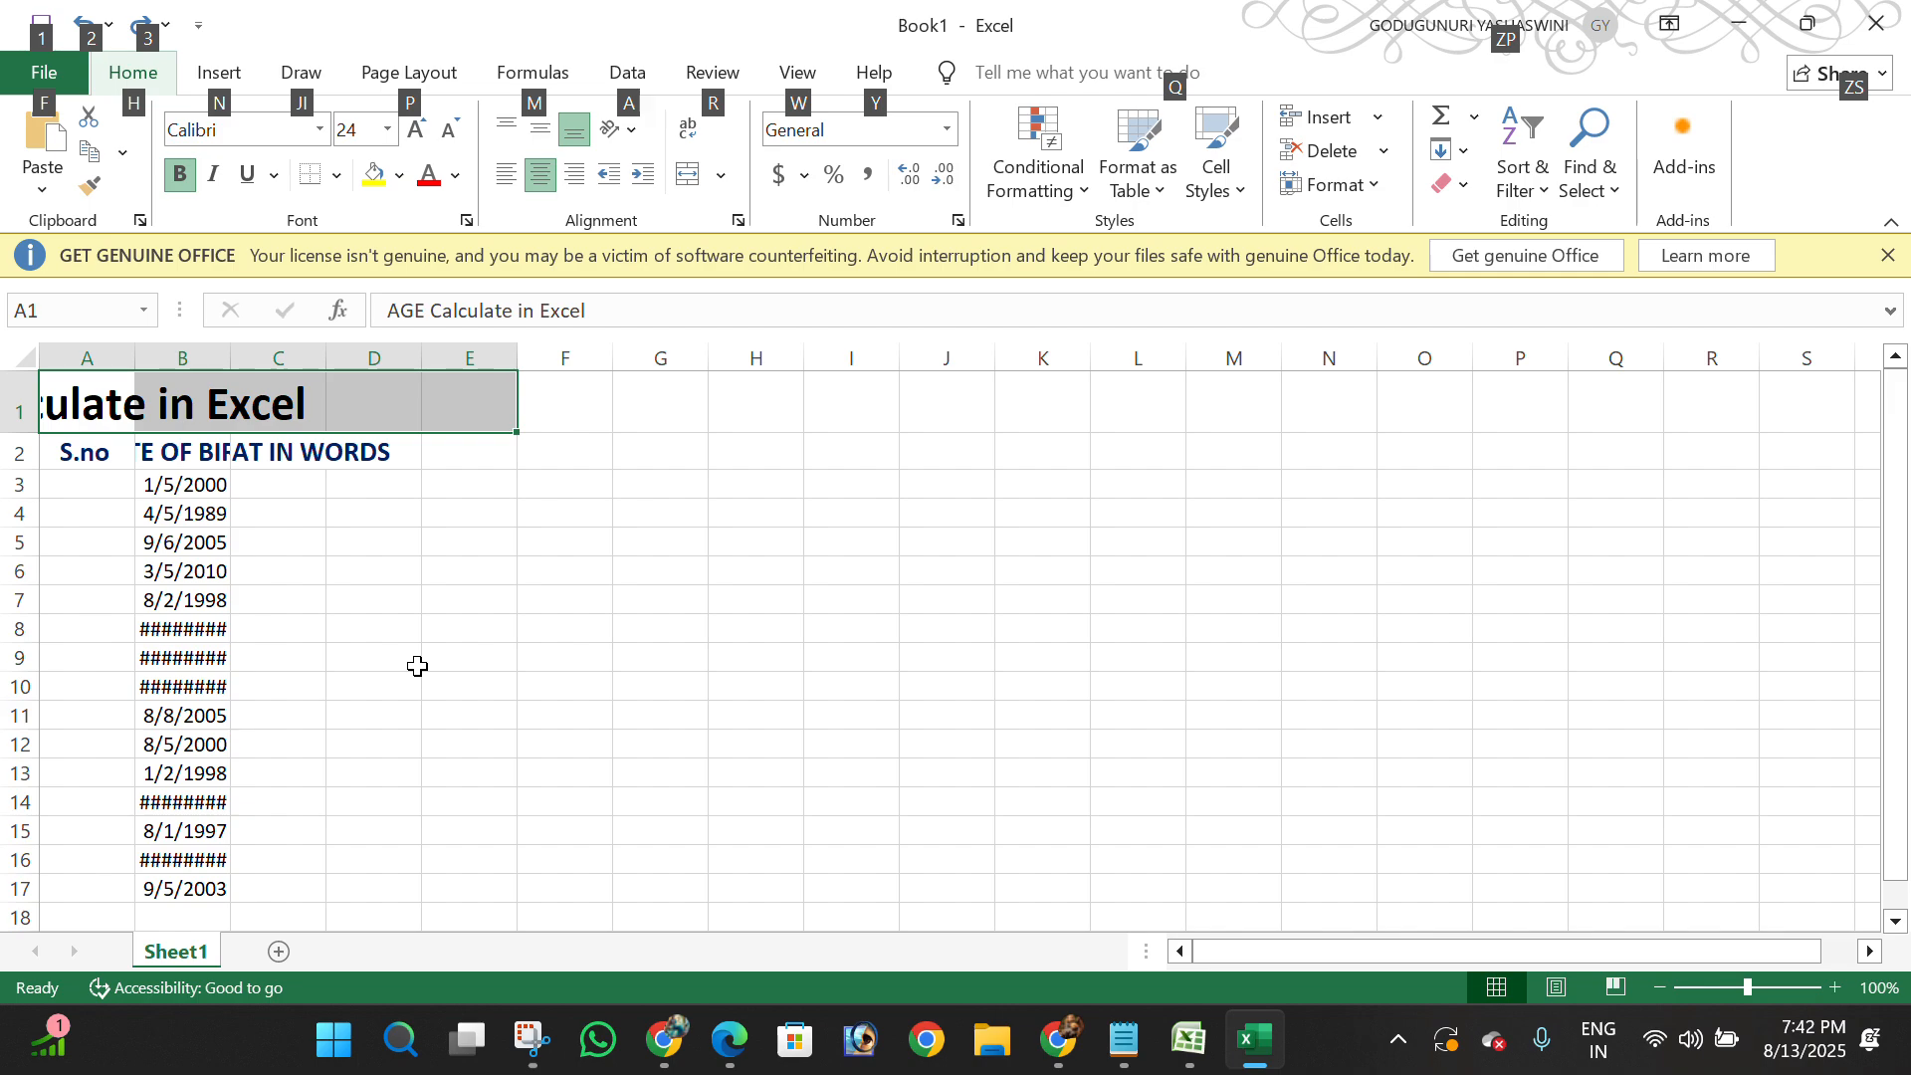
key("h")
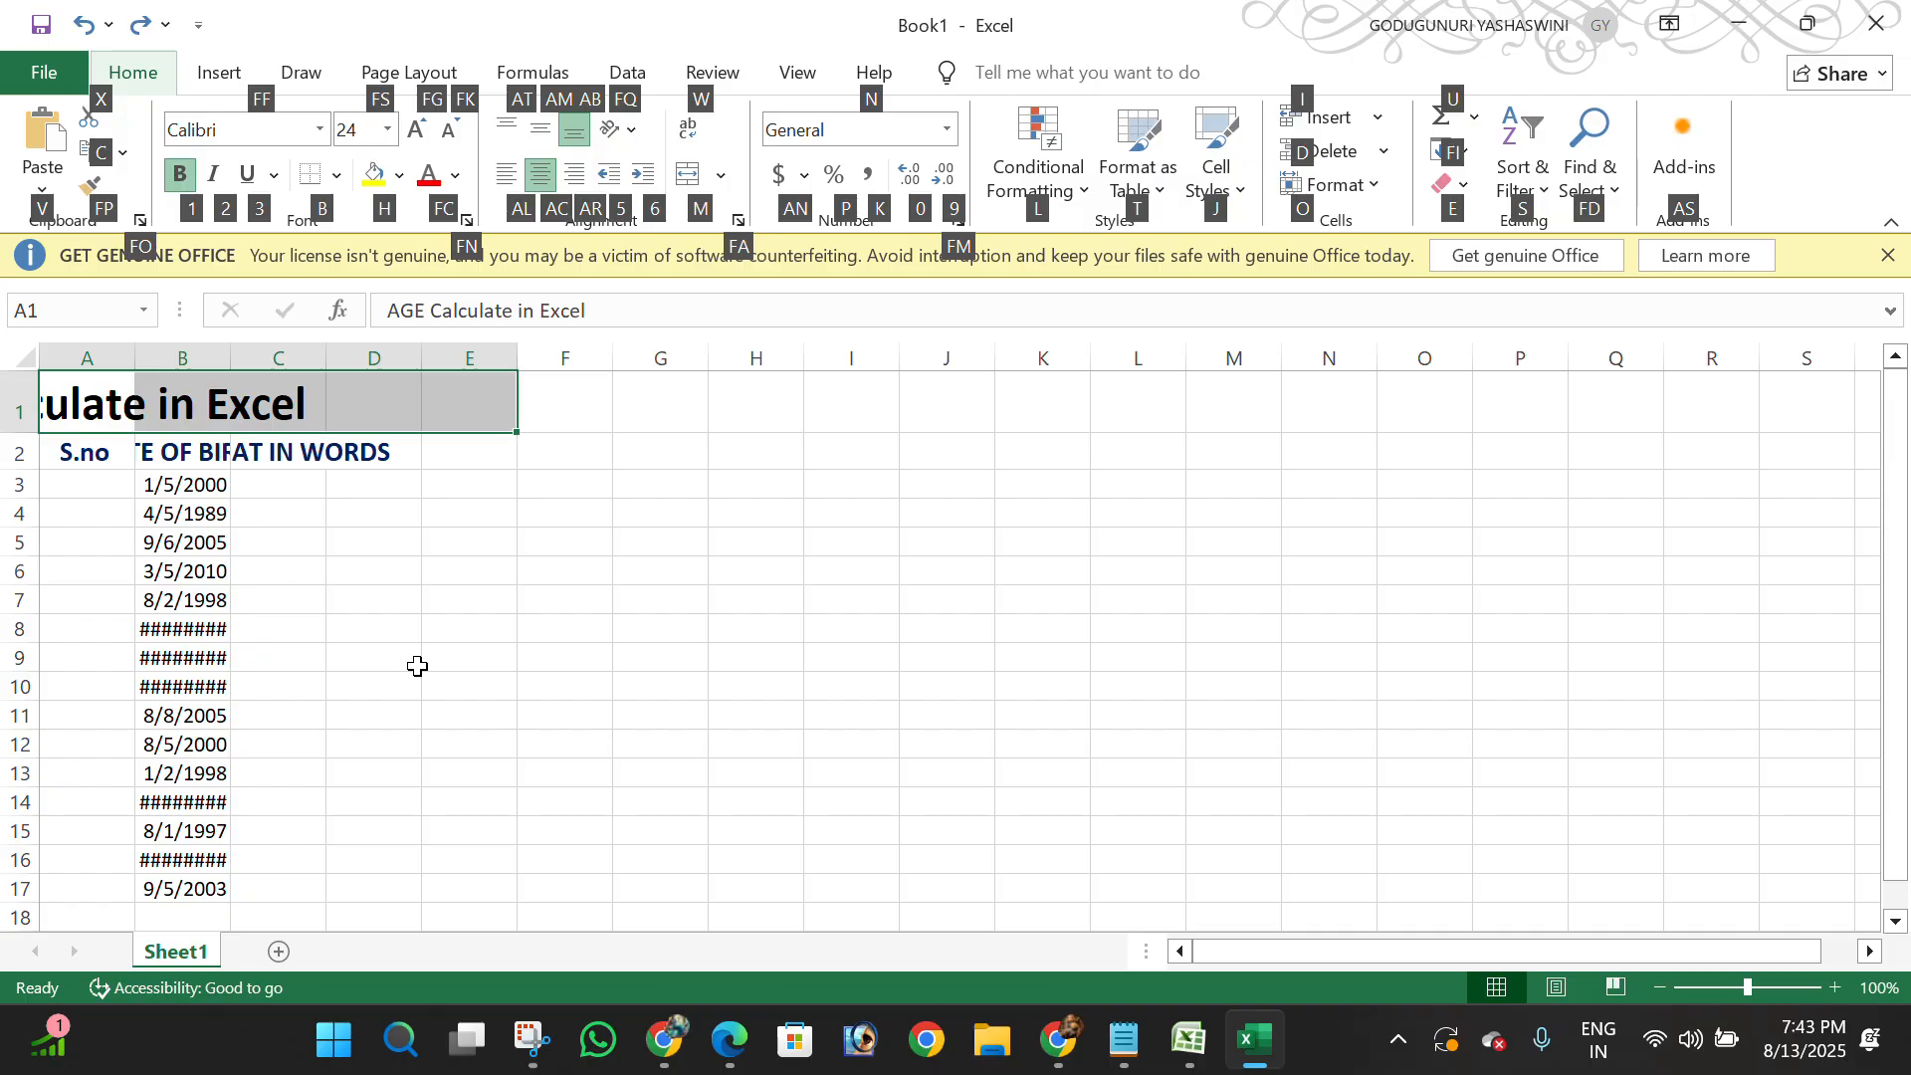
key("m")
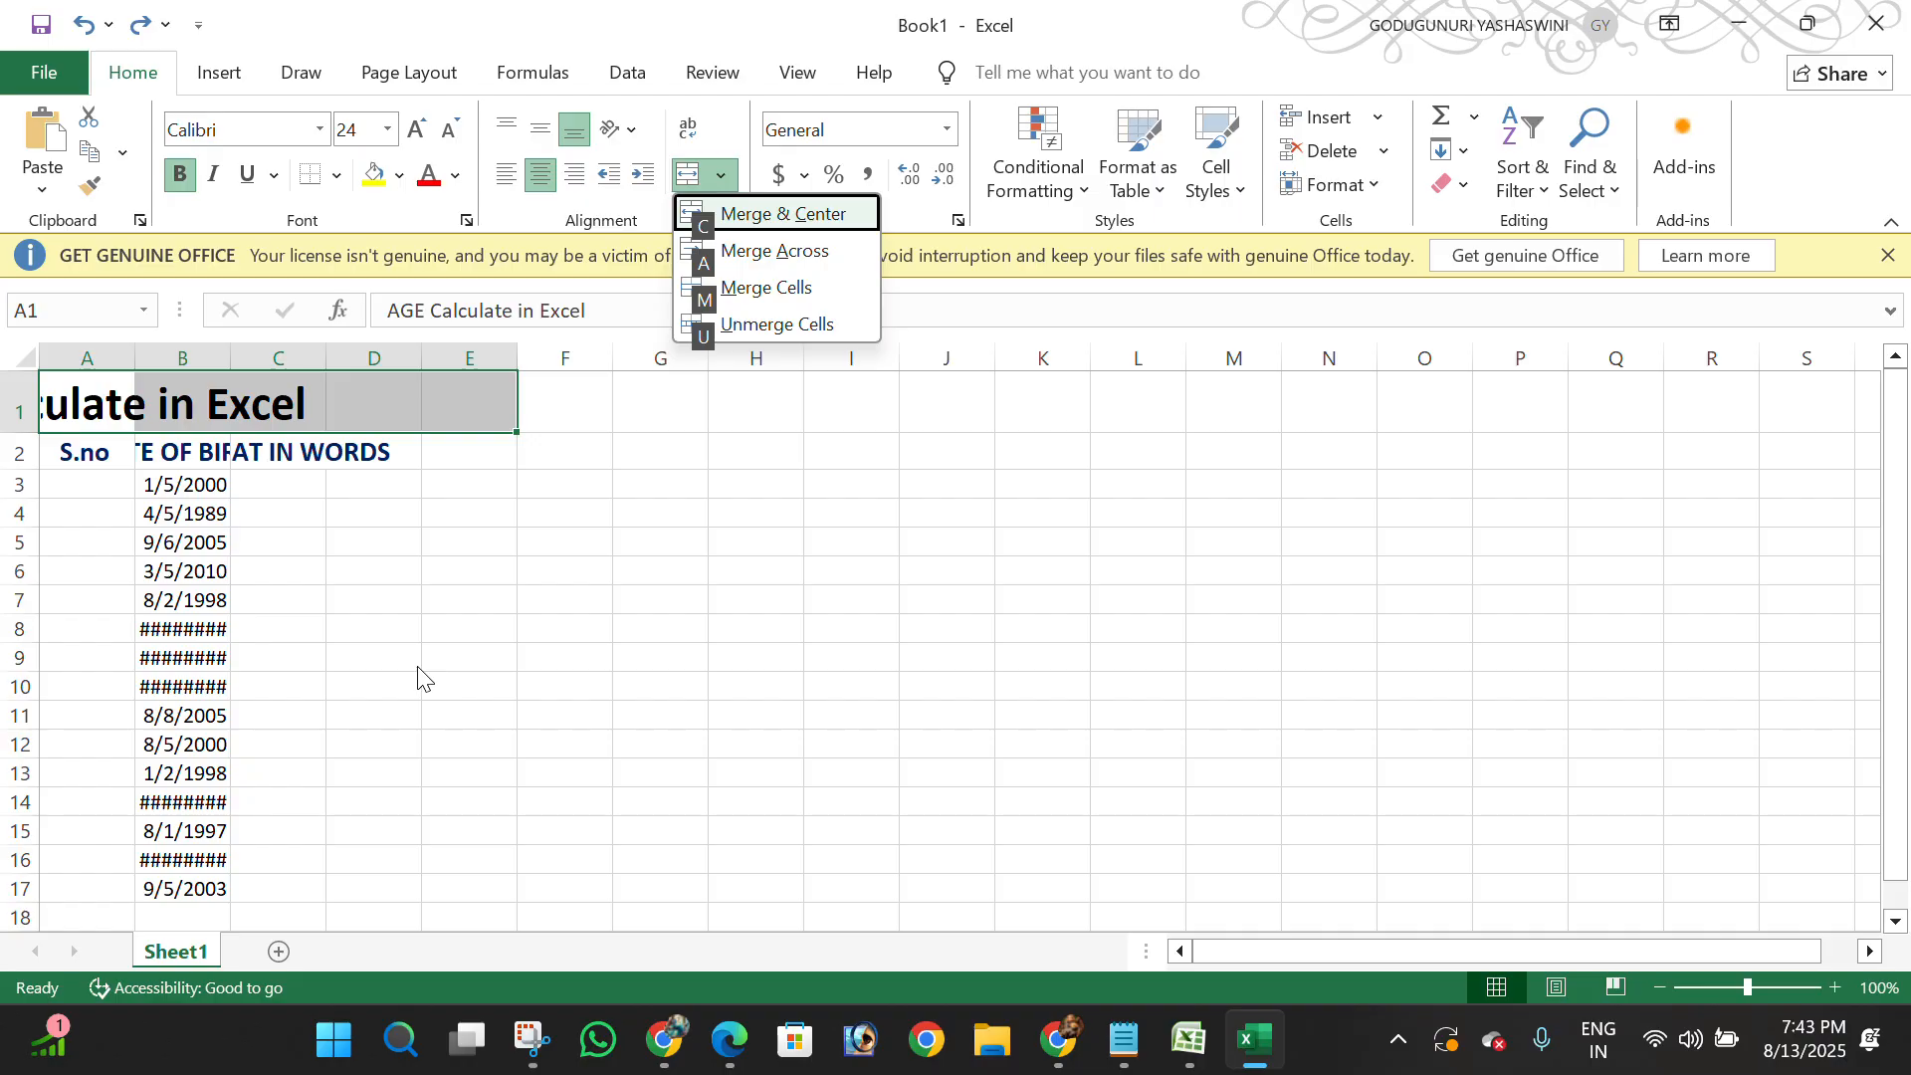
key("c")
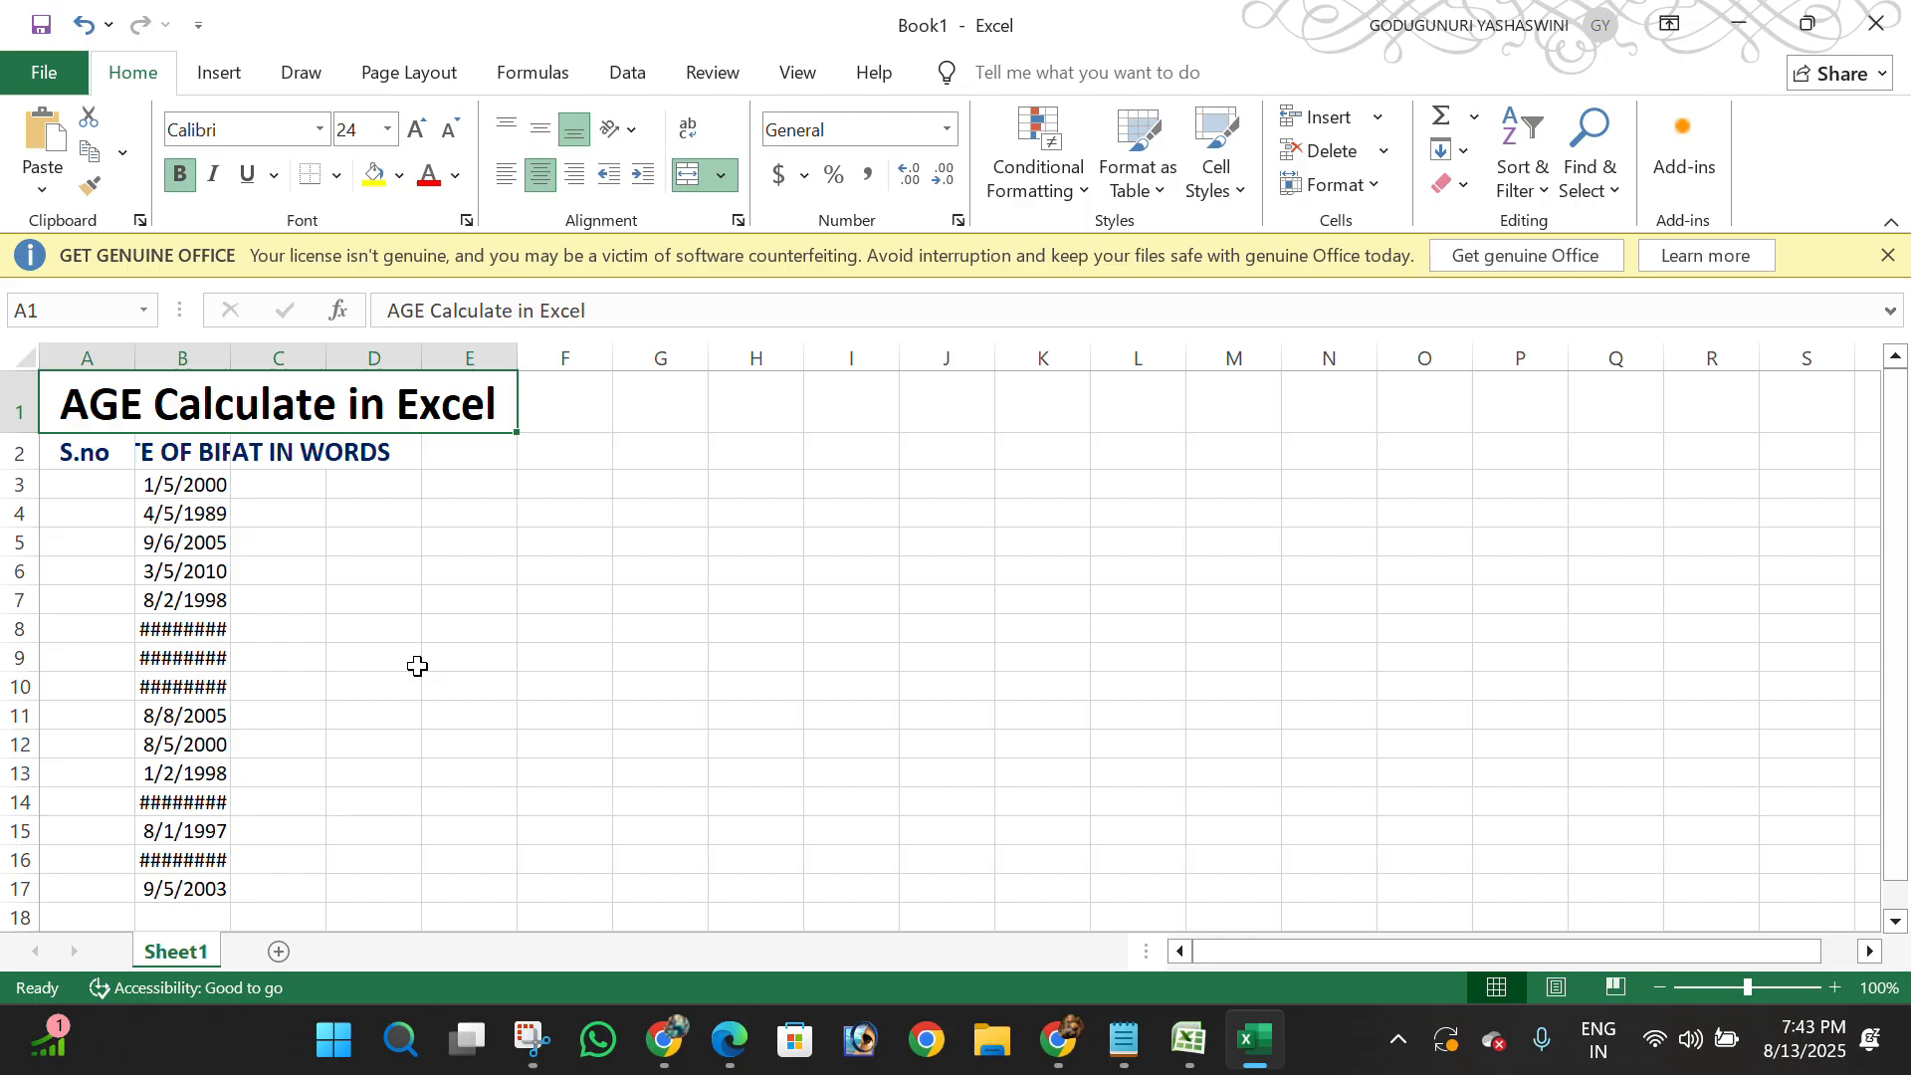
Select the whole data table, open Sheet1's VBA code and insert a Worksheet SelectionChange event procedure
key("Down")
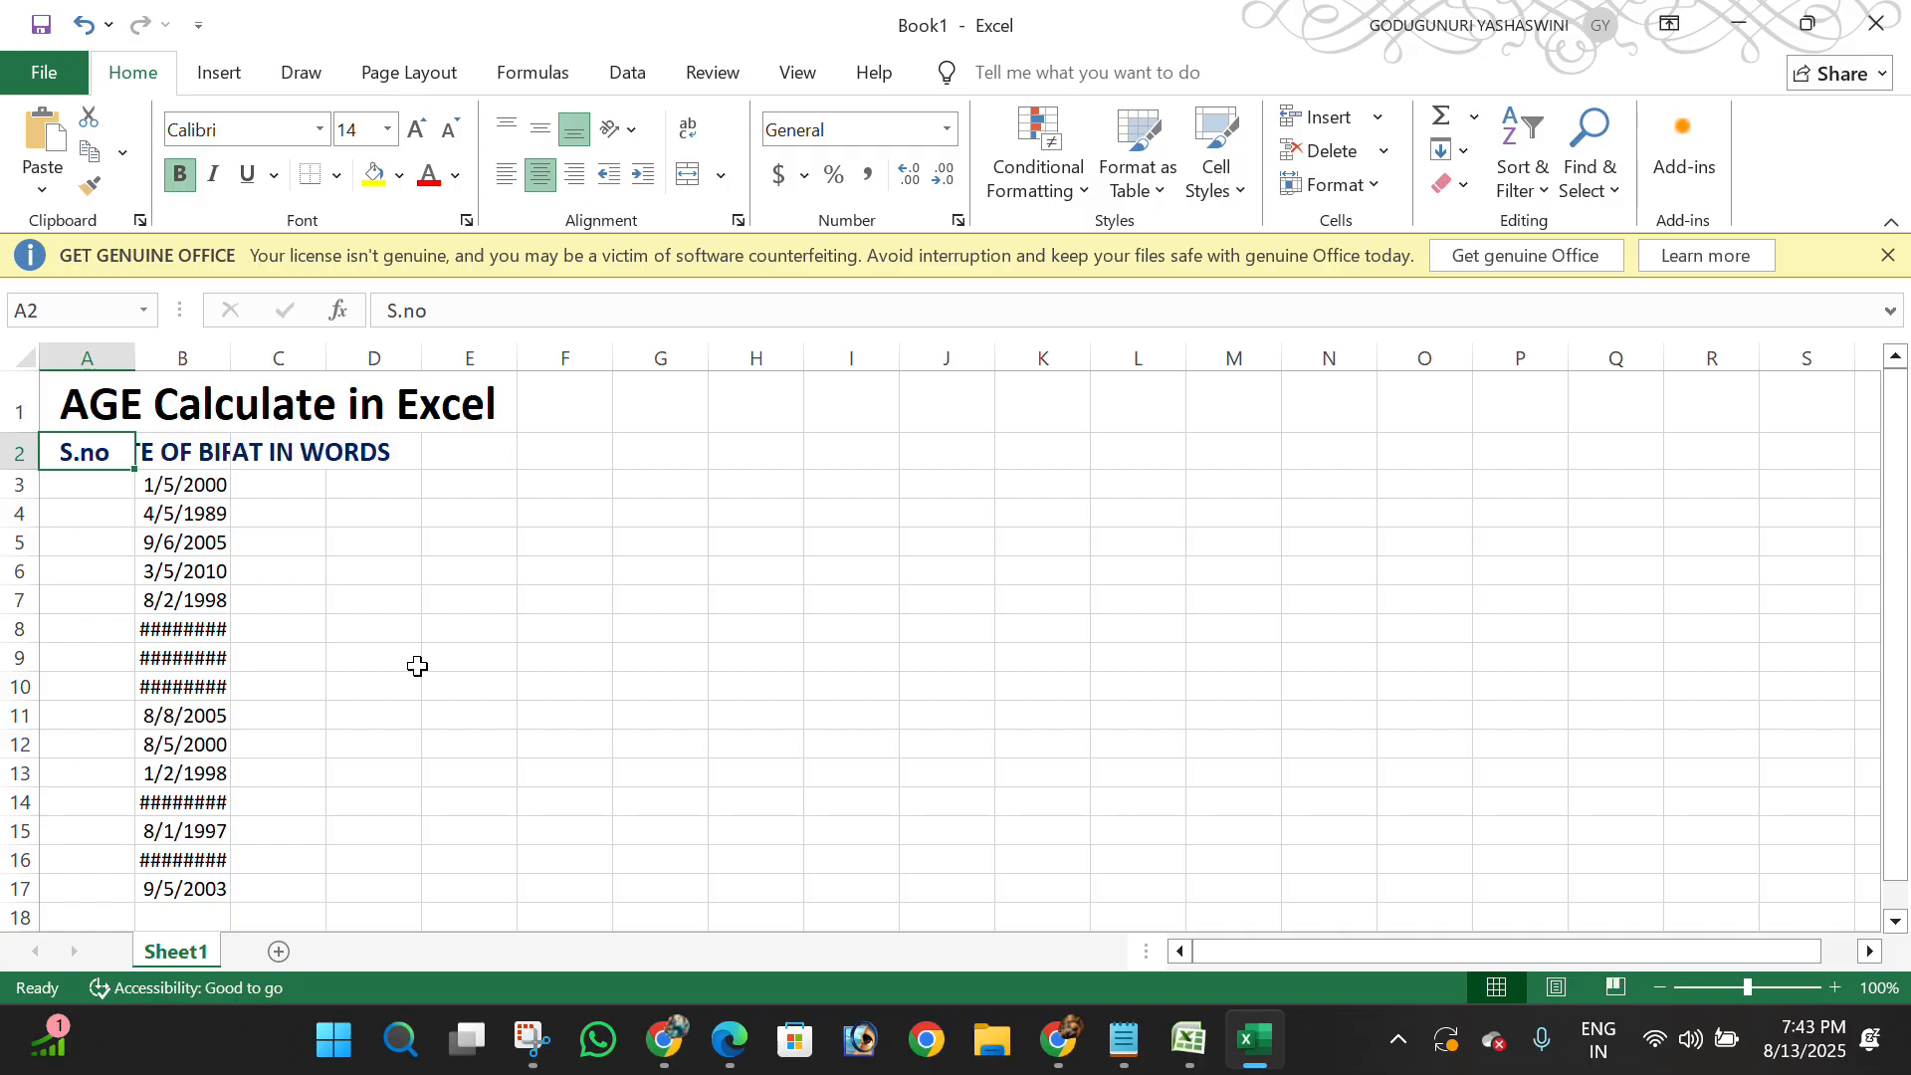
key("ctrl+a")
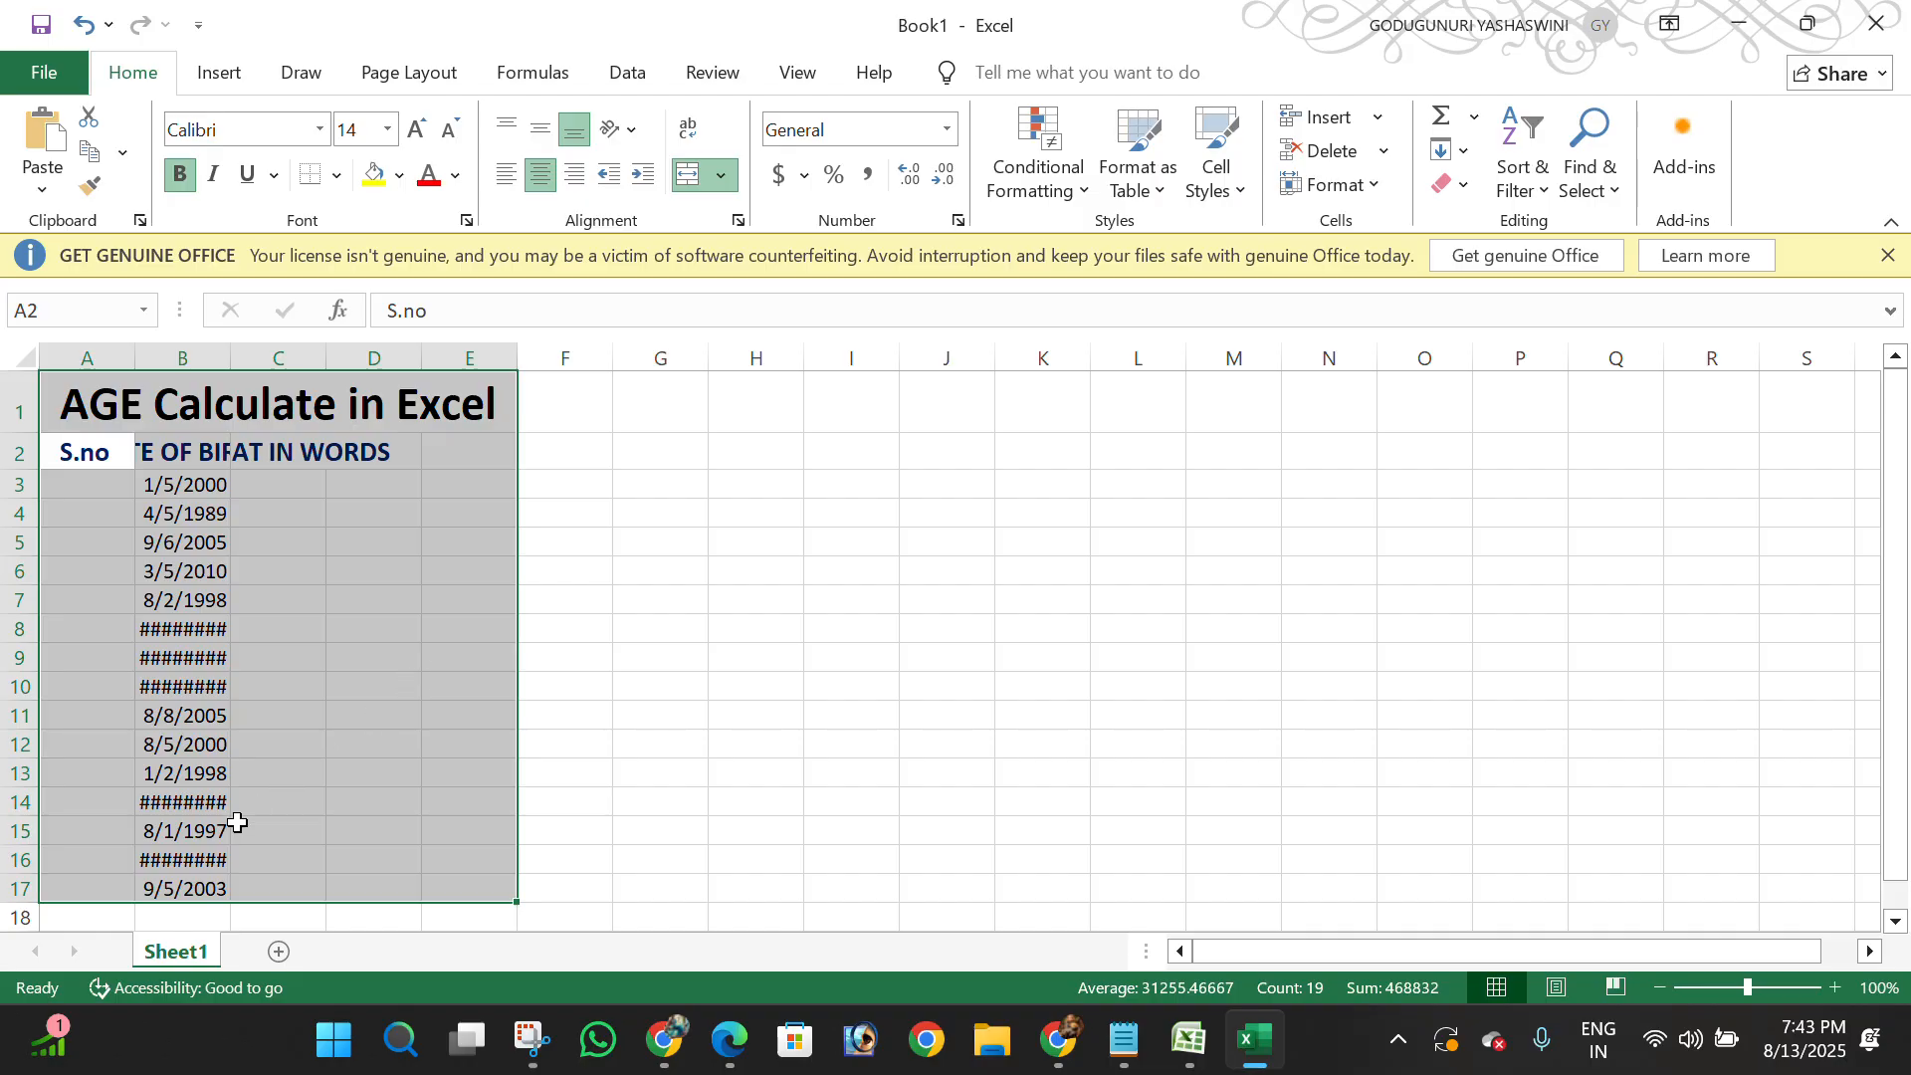
right_click(160, 952)
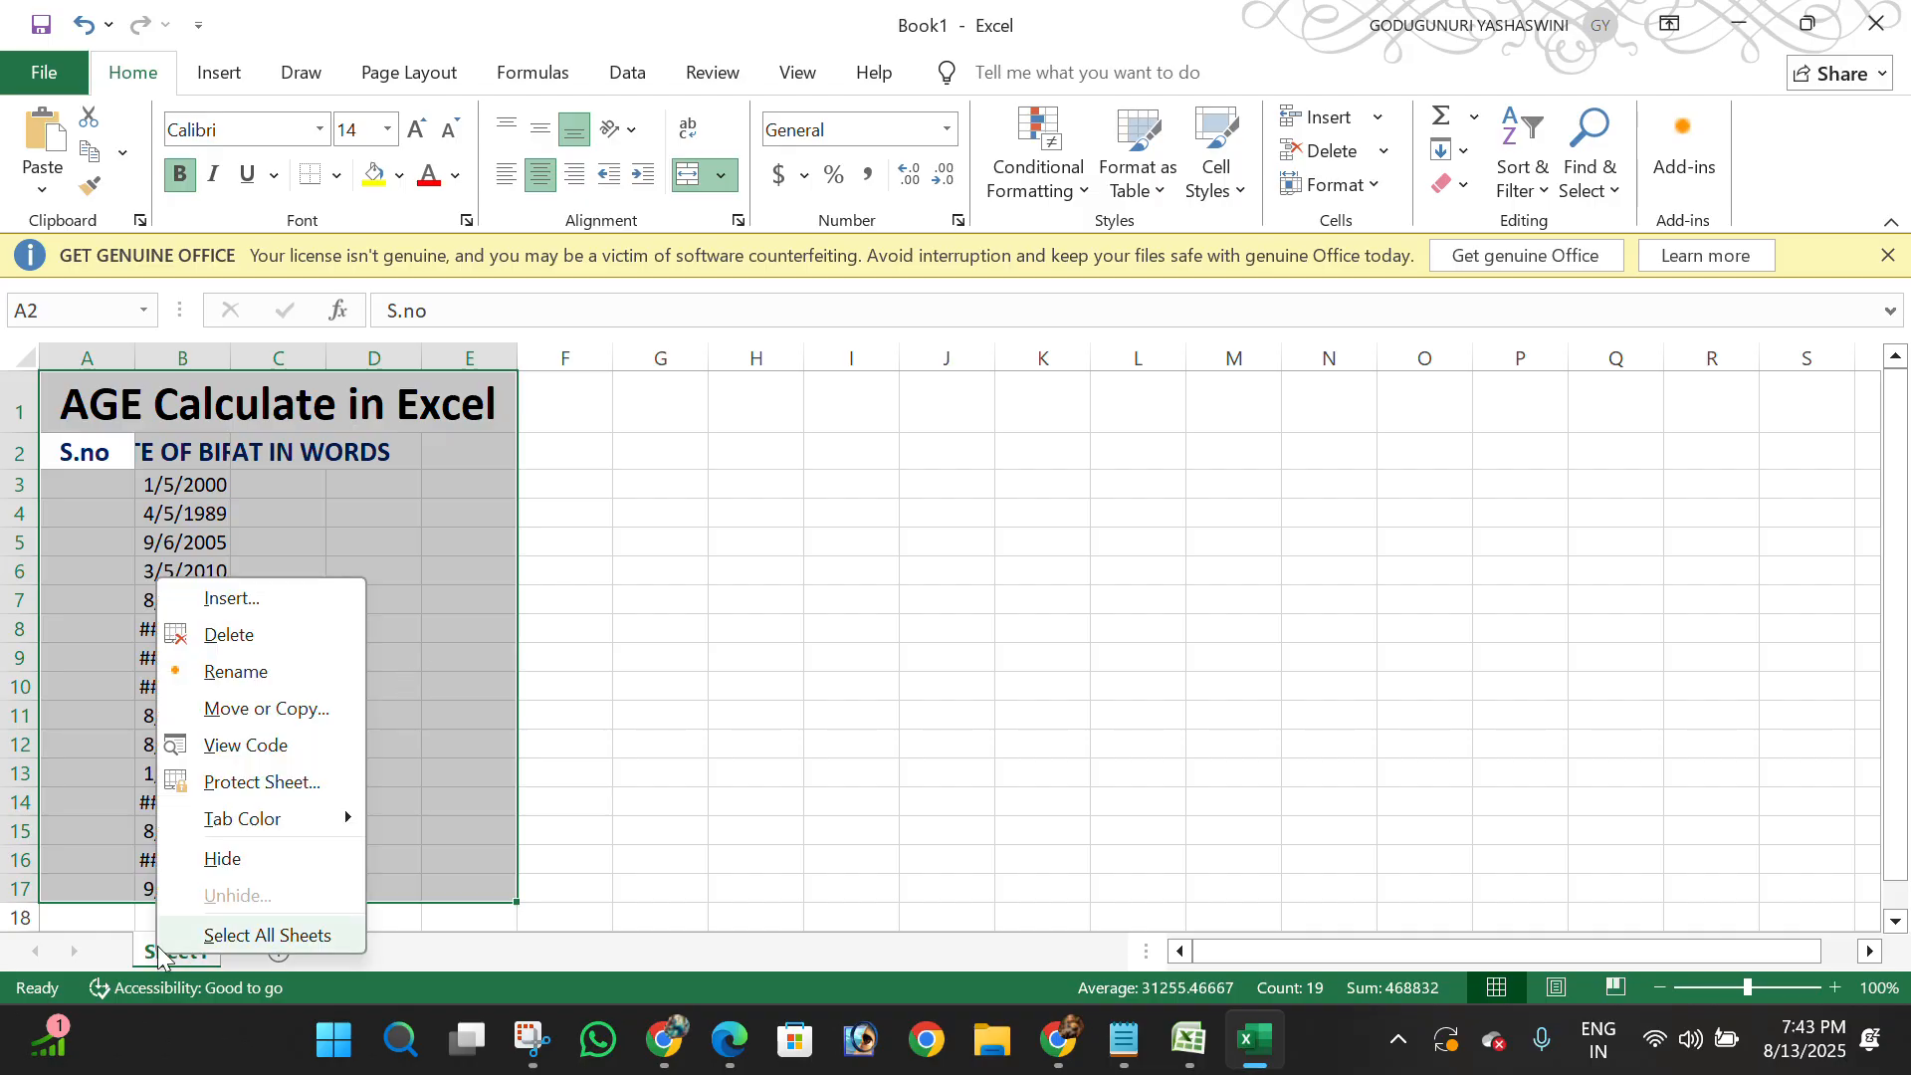
left_click(231, 745)
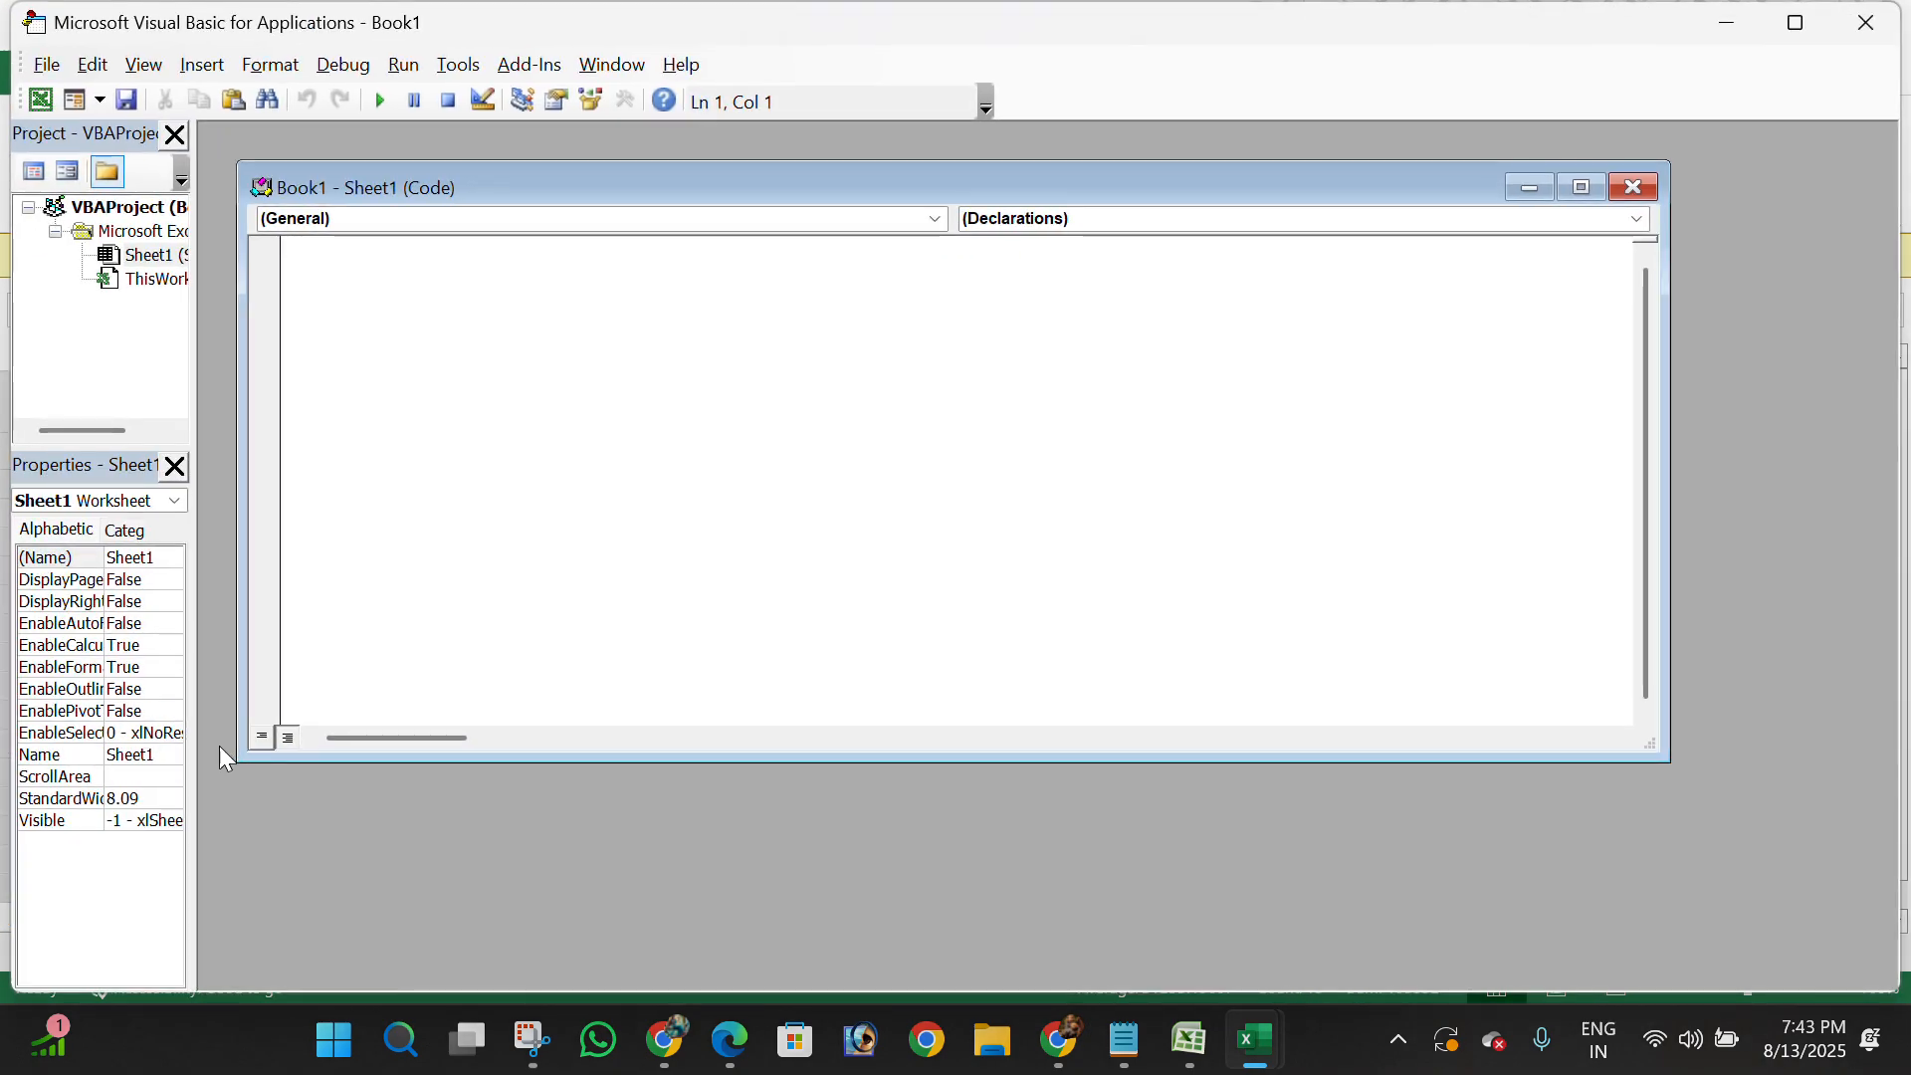
left_click(310, 223)
left_click(304, 261)
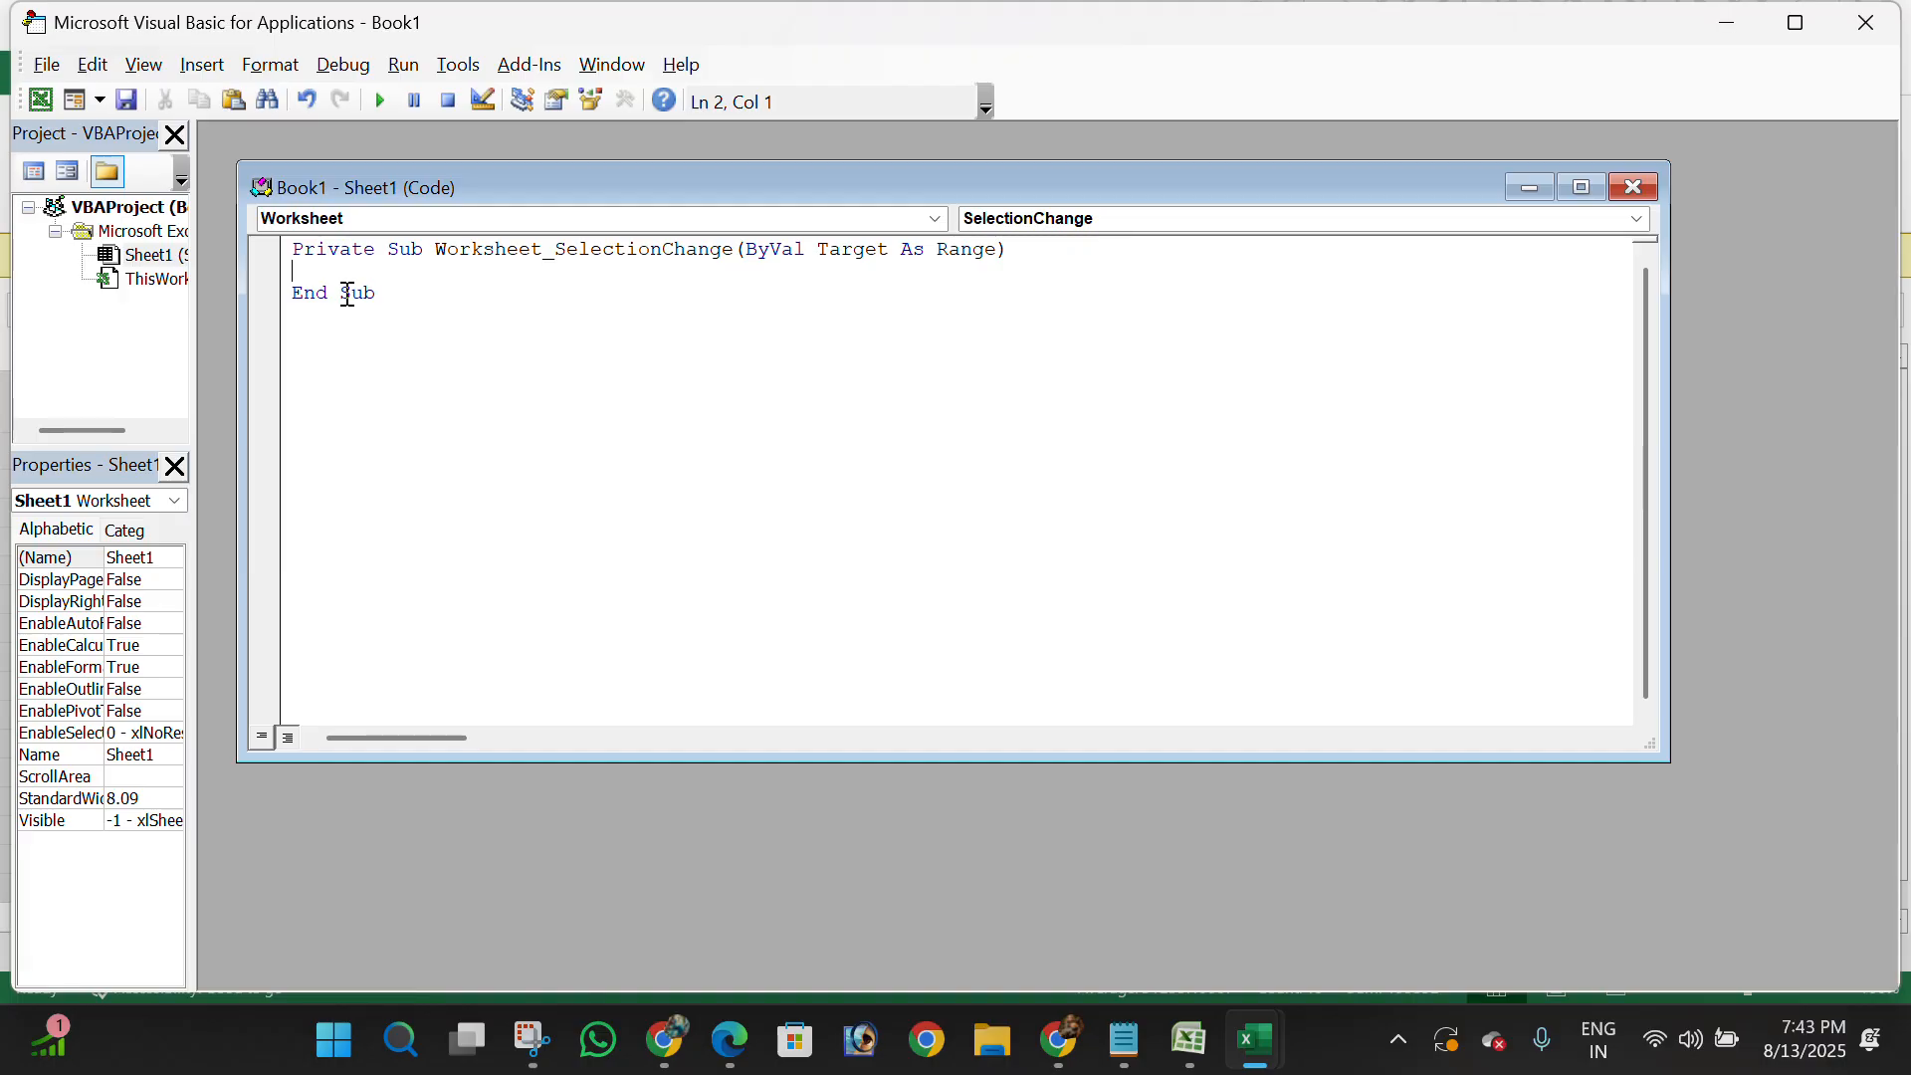
Add the statement Cells.EntireColumn.AutoFit inside the SelectionChange procedure
type("cells.")
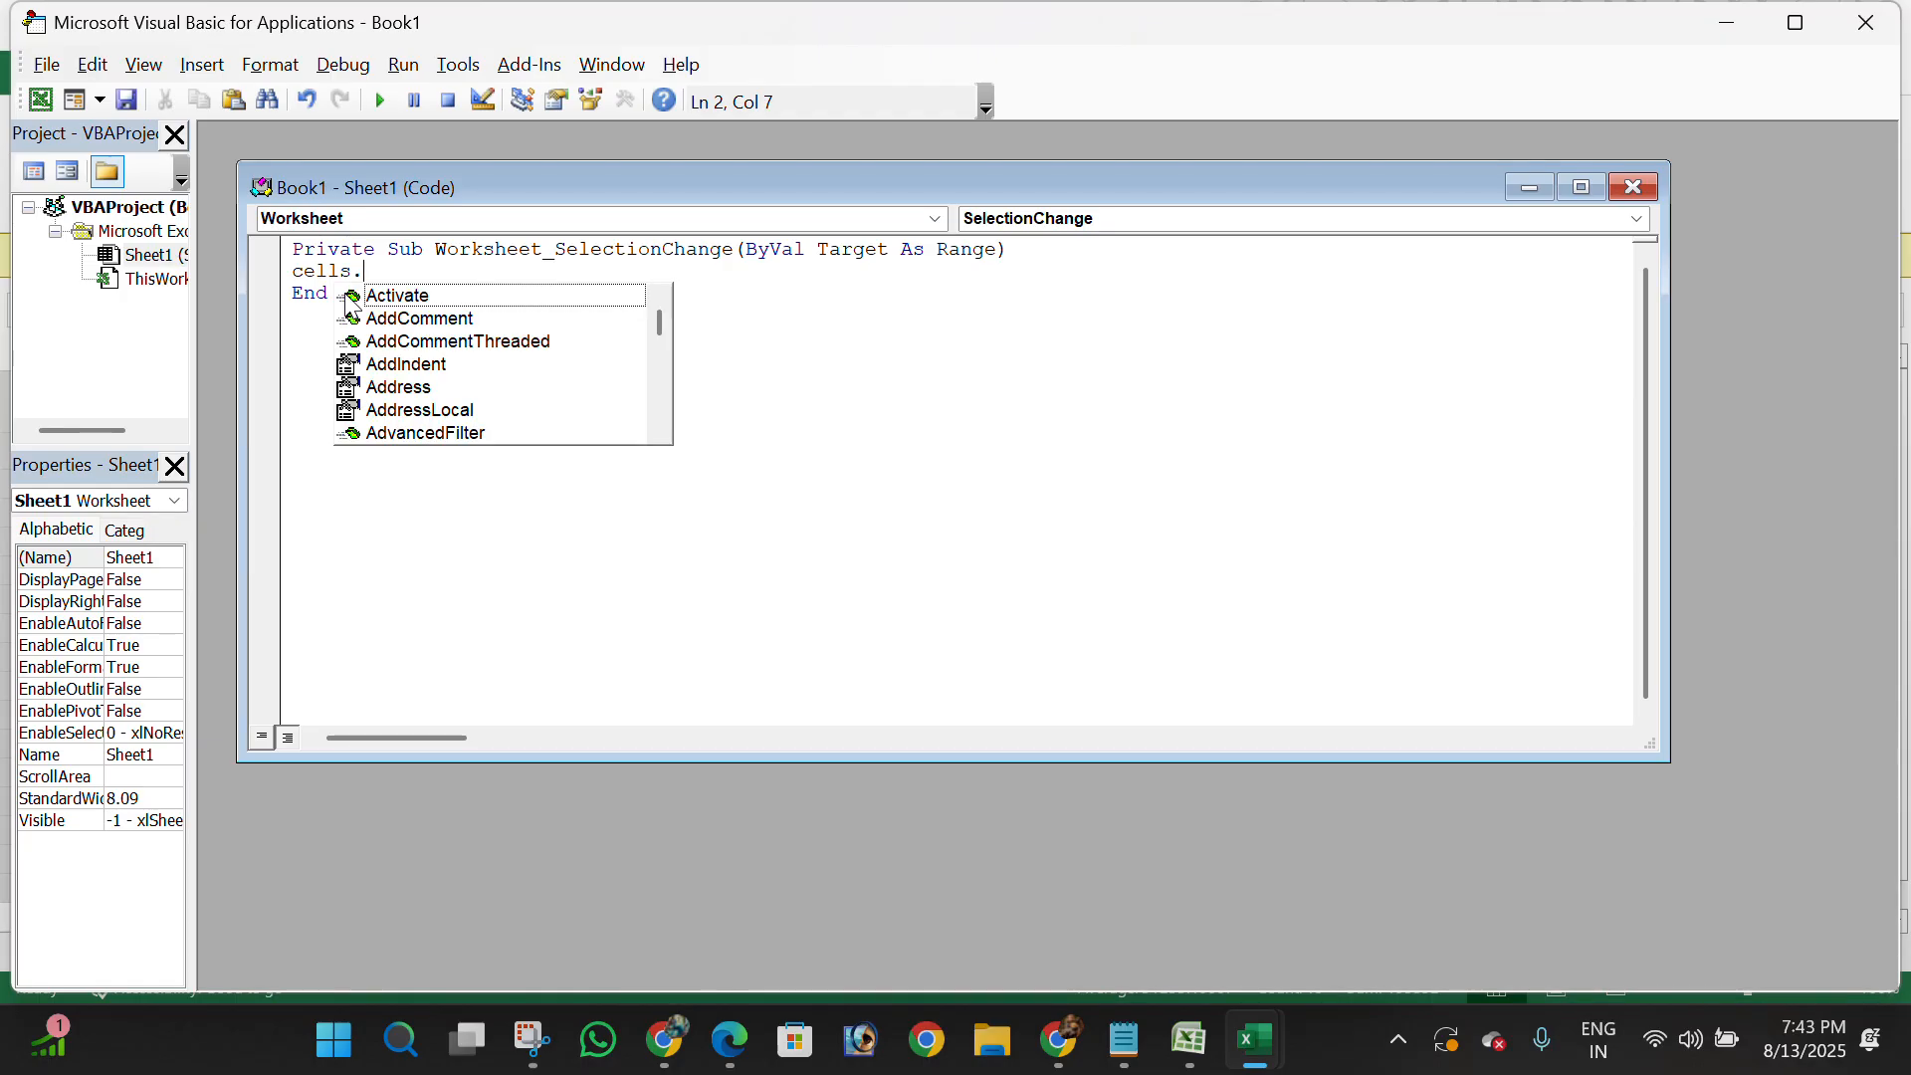
type("entire")
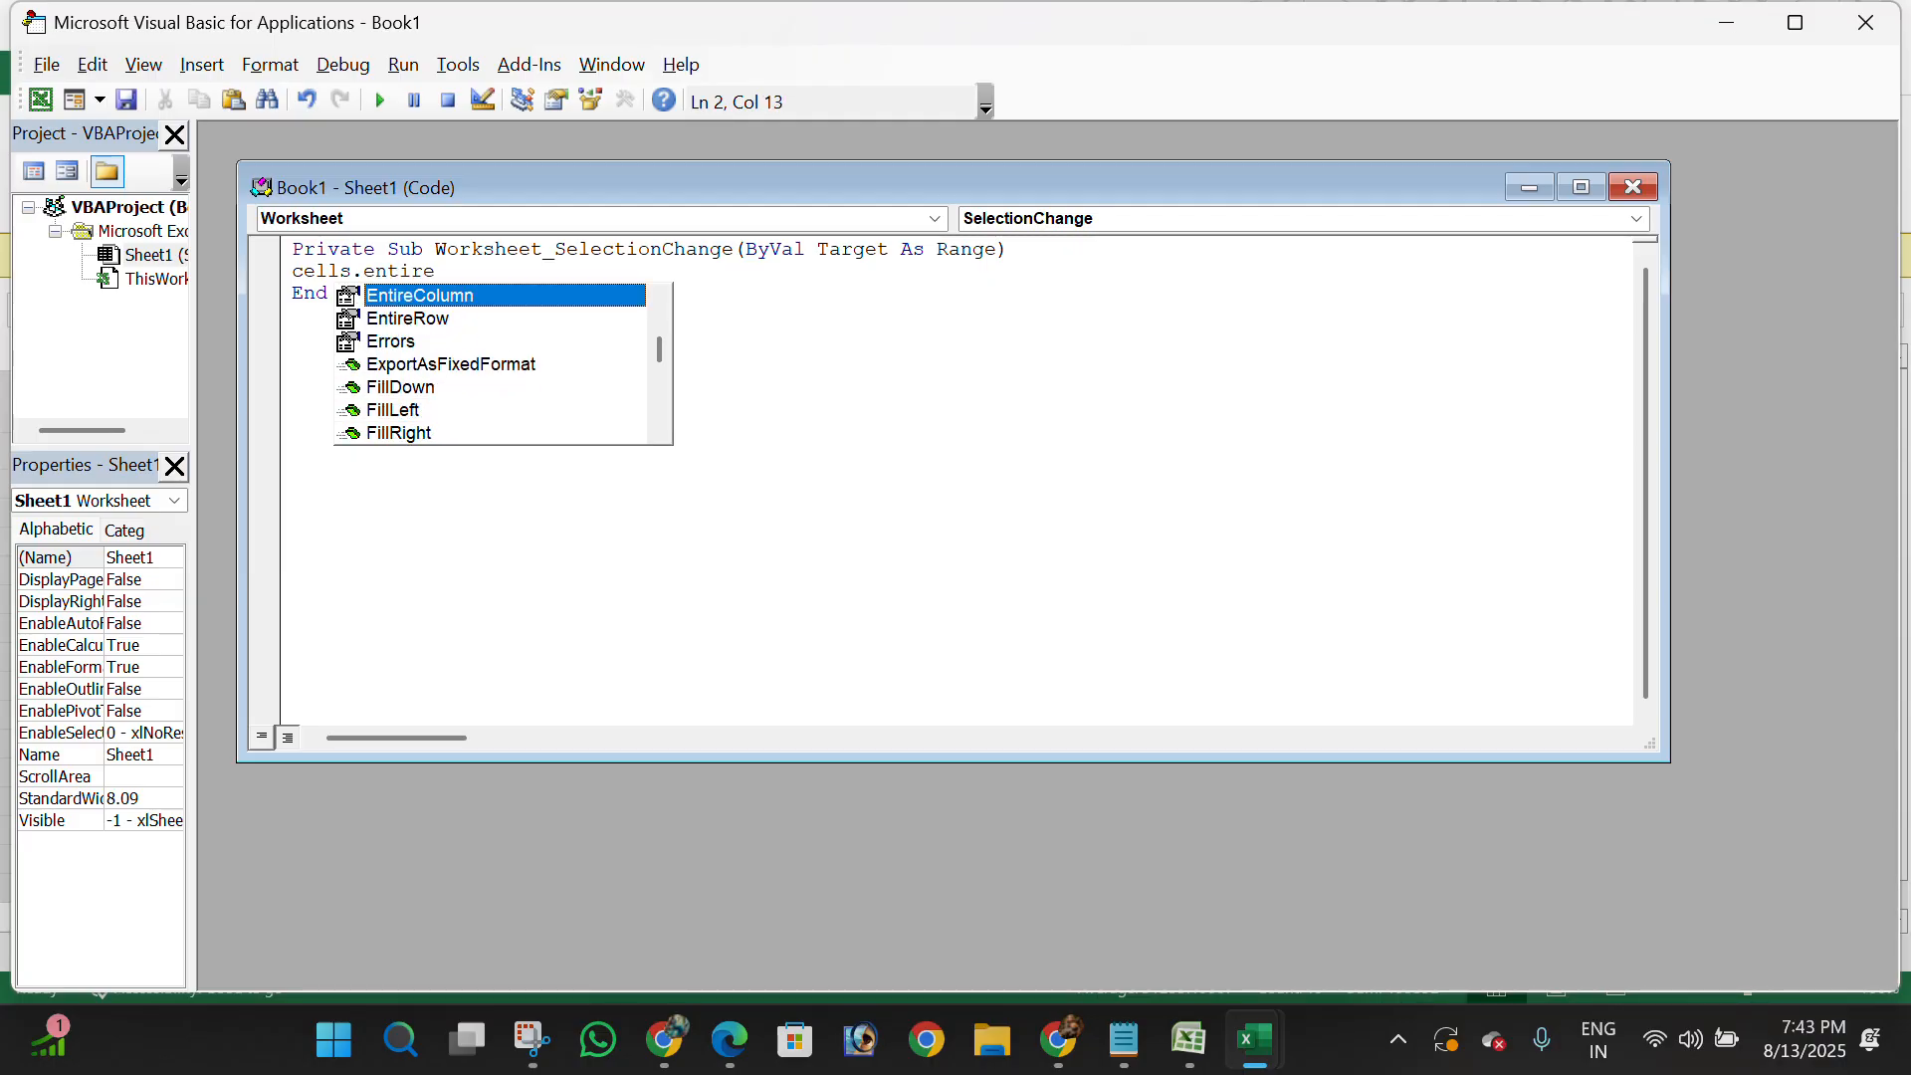
key("Down")
key("Up")
type("cells.EntireColumn.")
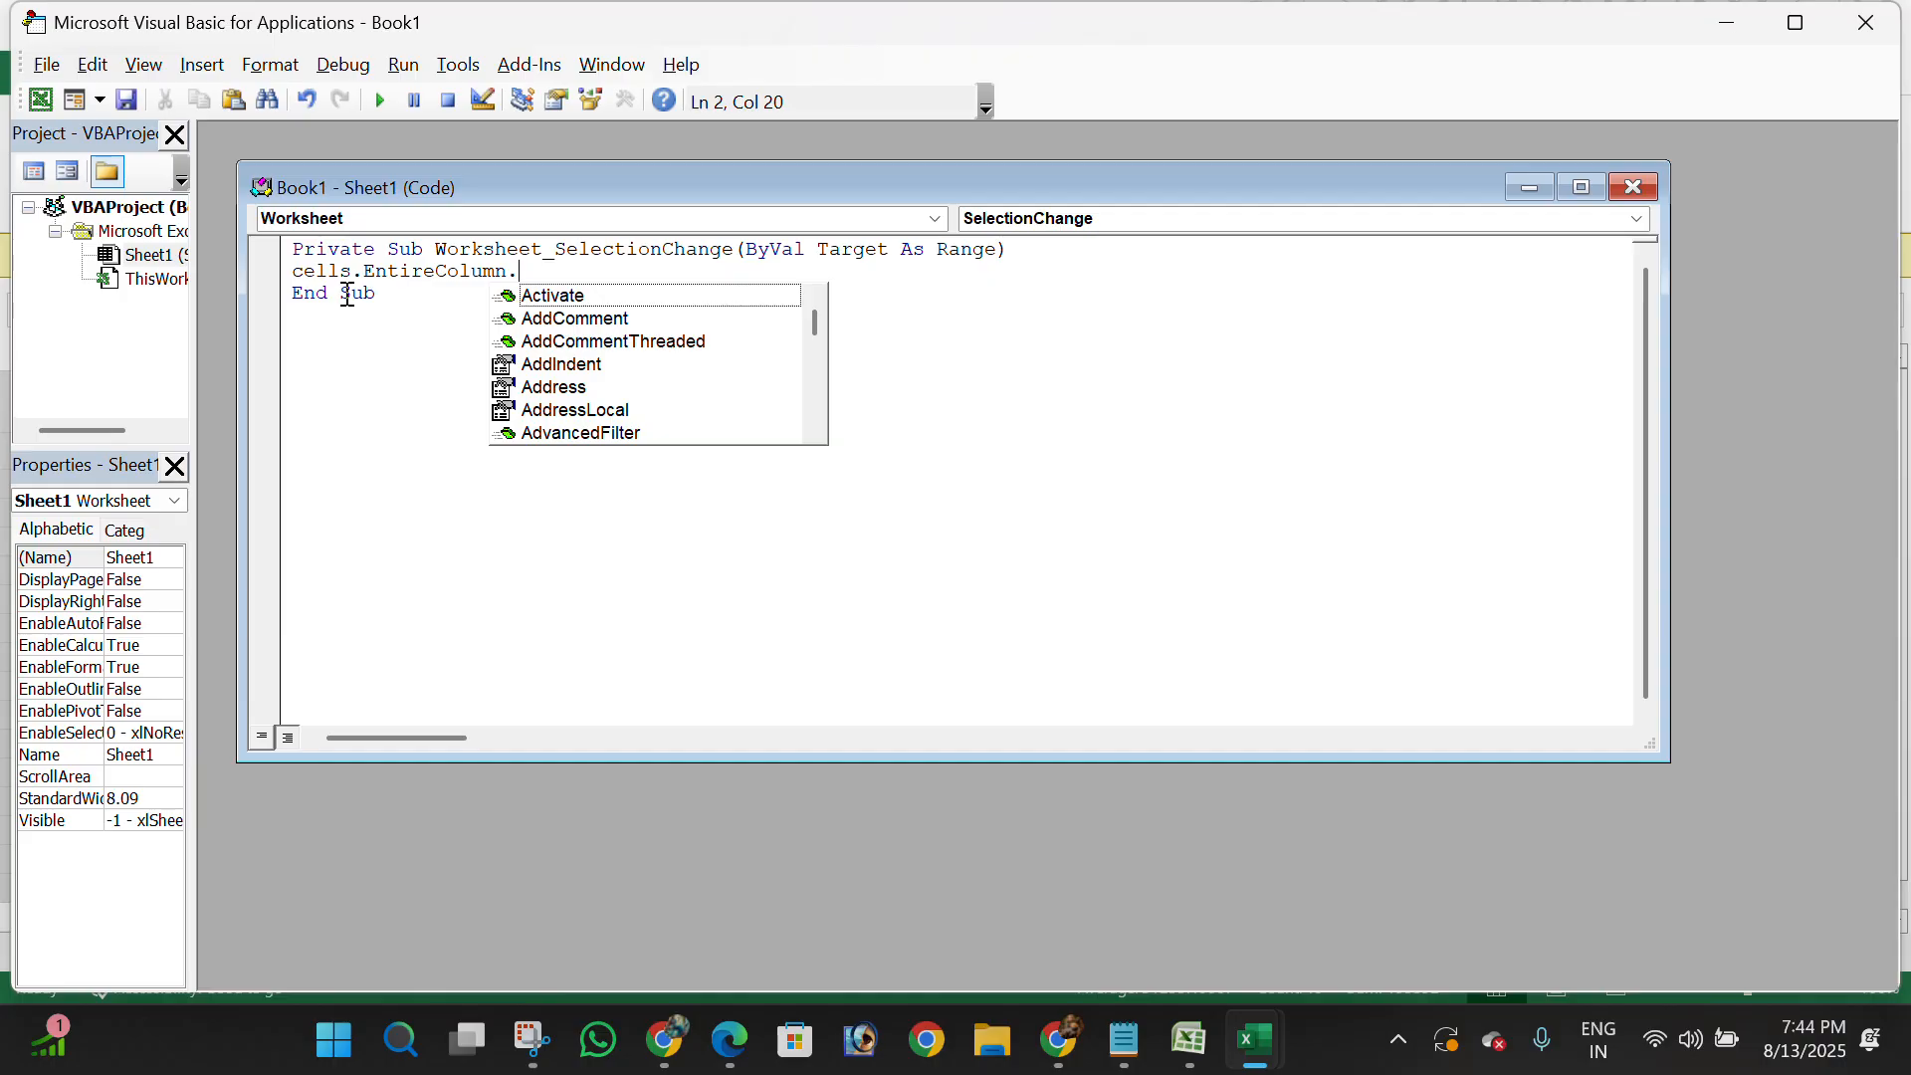
type("autofit")
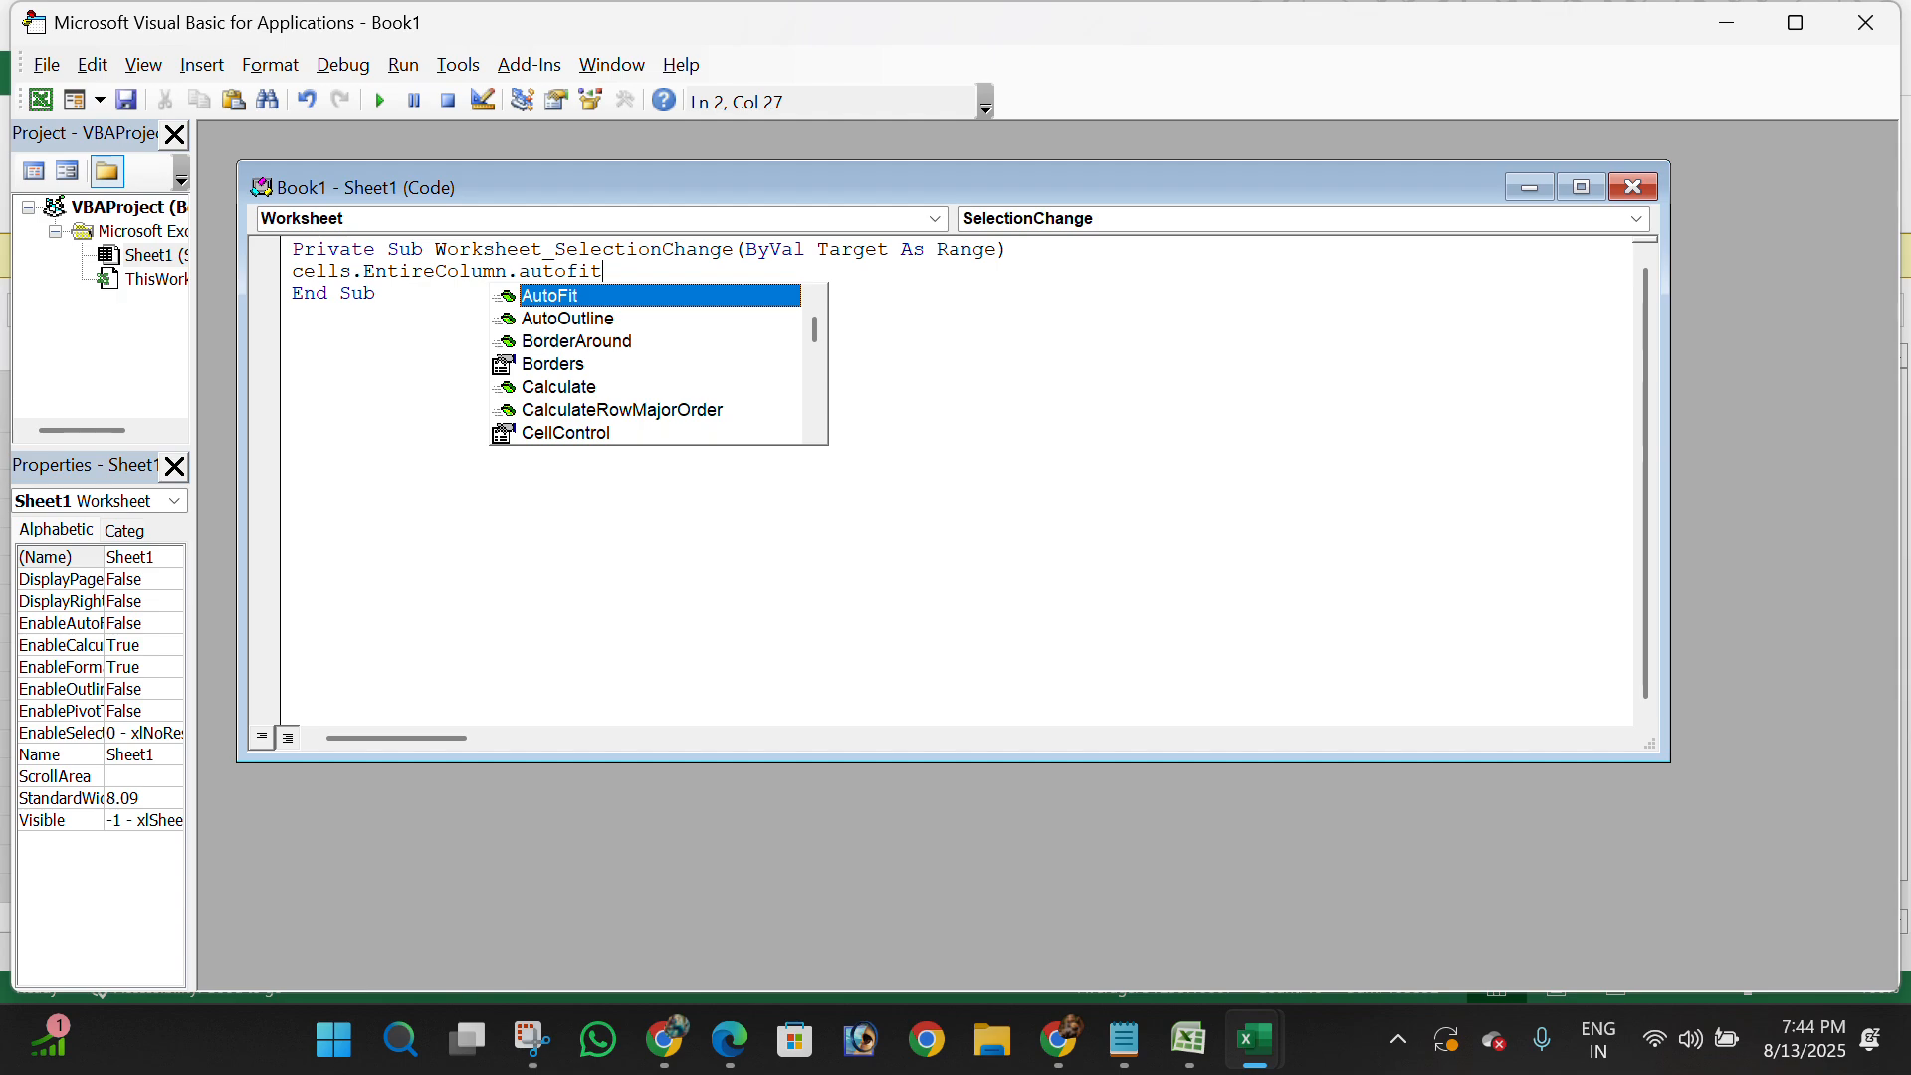
key("Return")
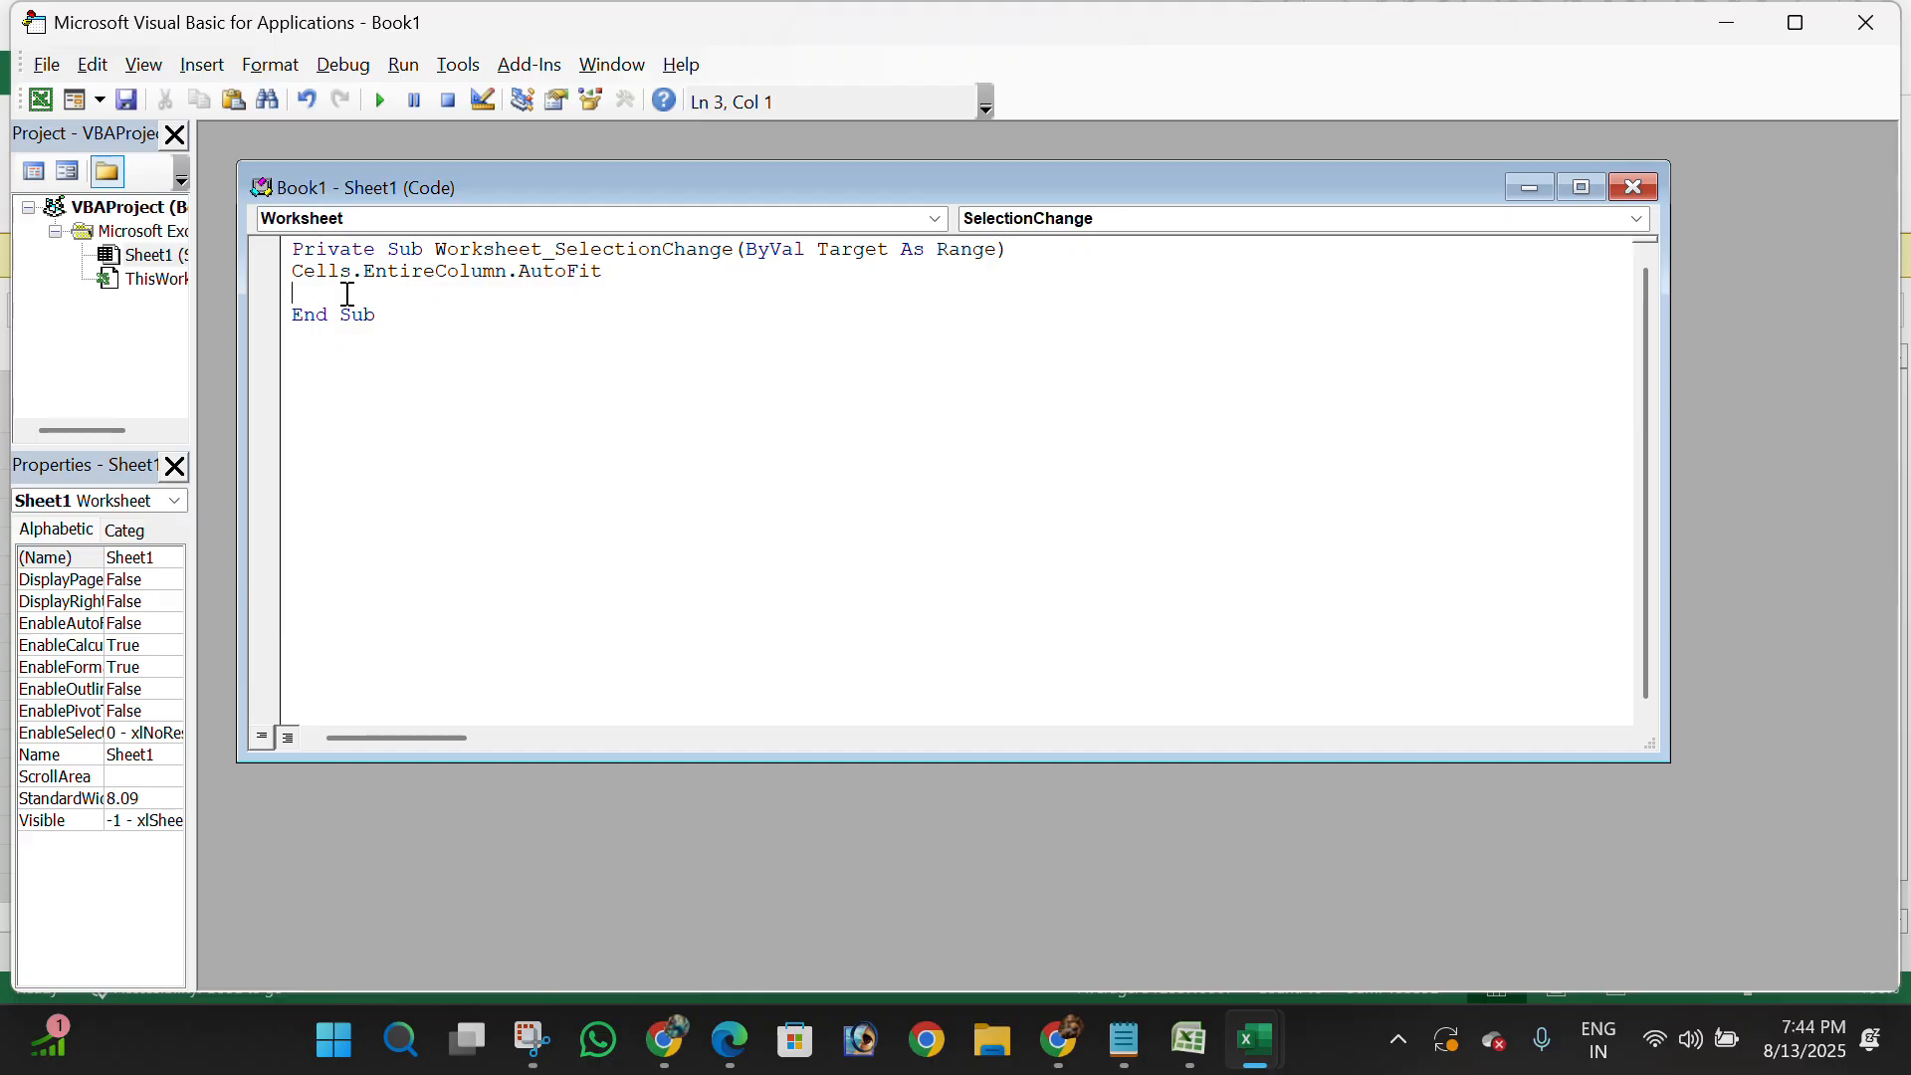
Add a second statement, cells.entireros.autofit, below the column AutoFit line
type("cells.")
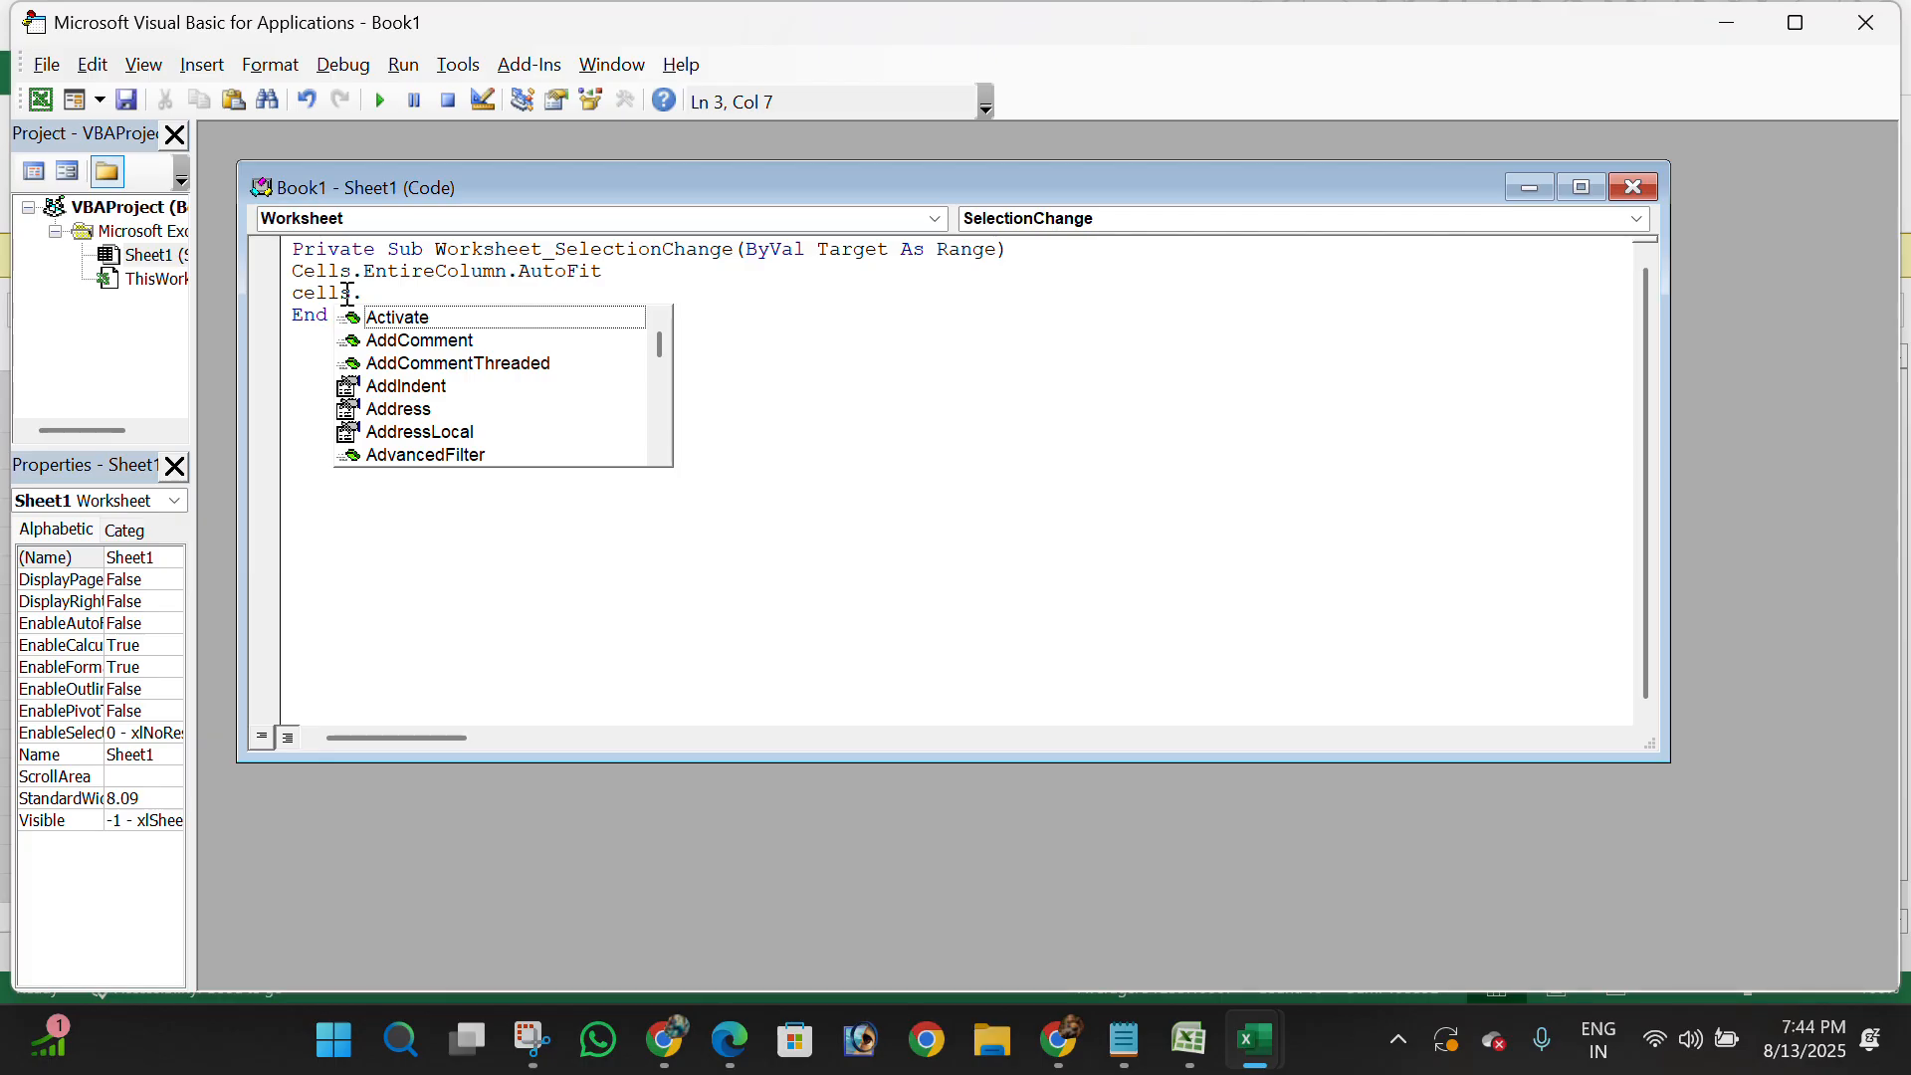
type("entire")
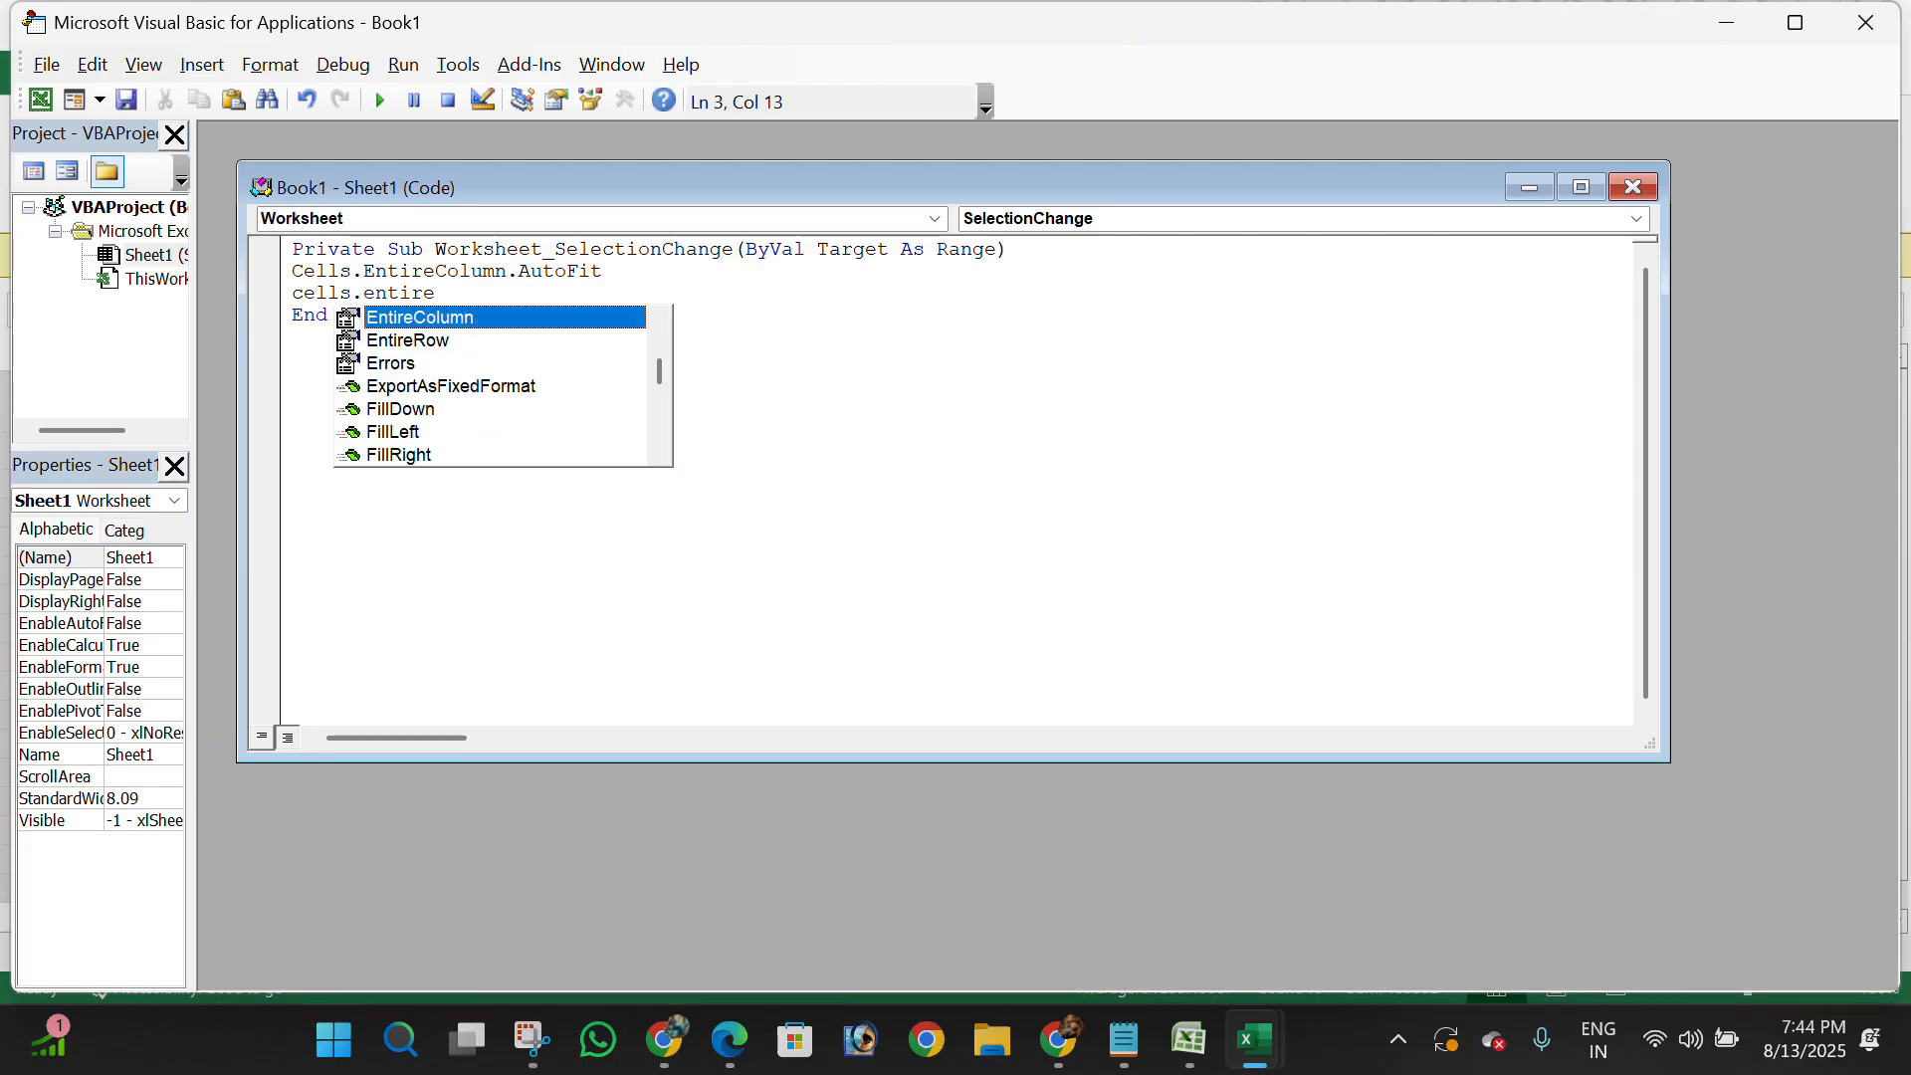
type("ros.")
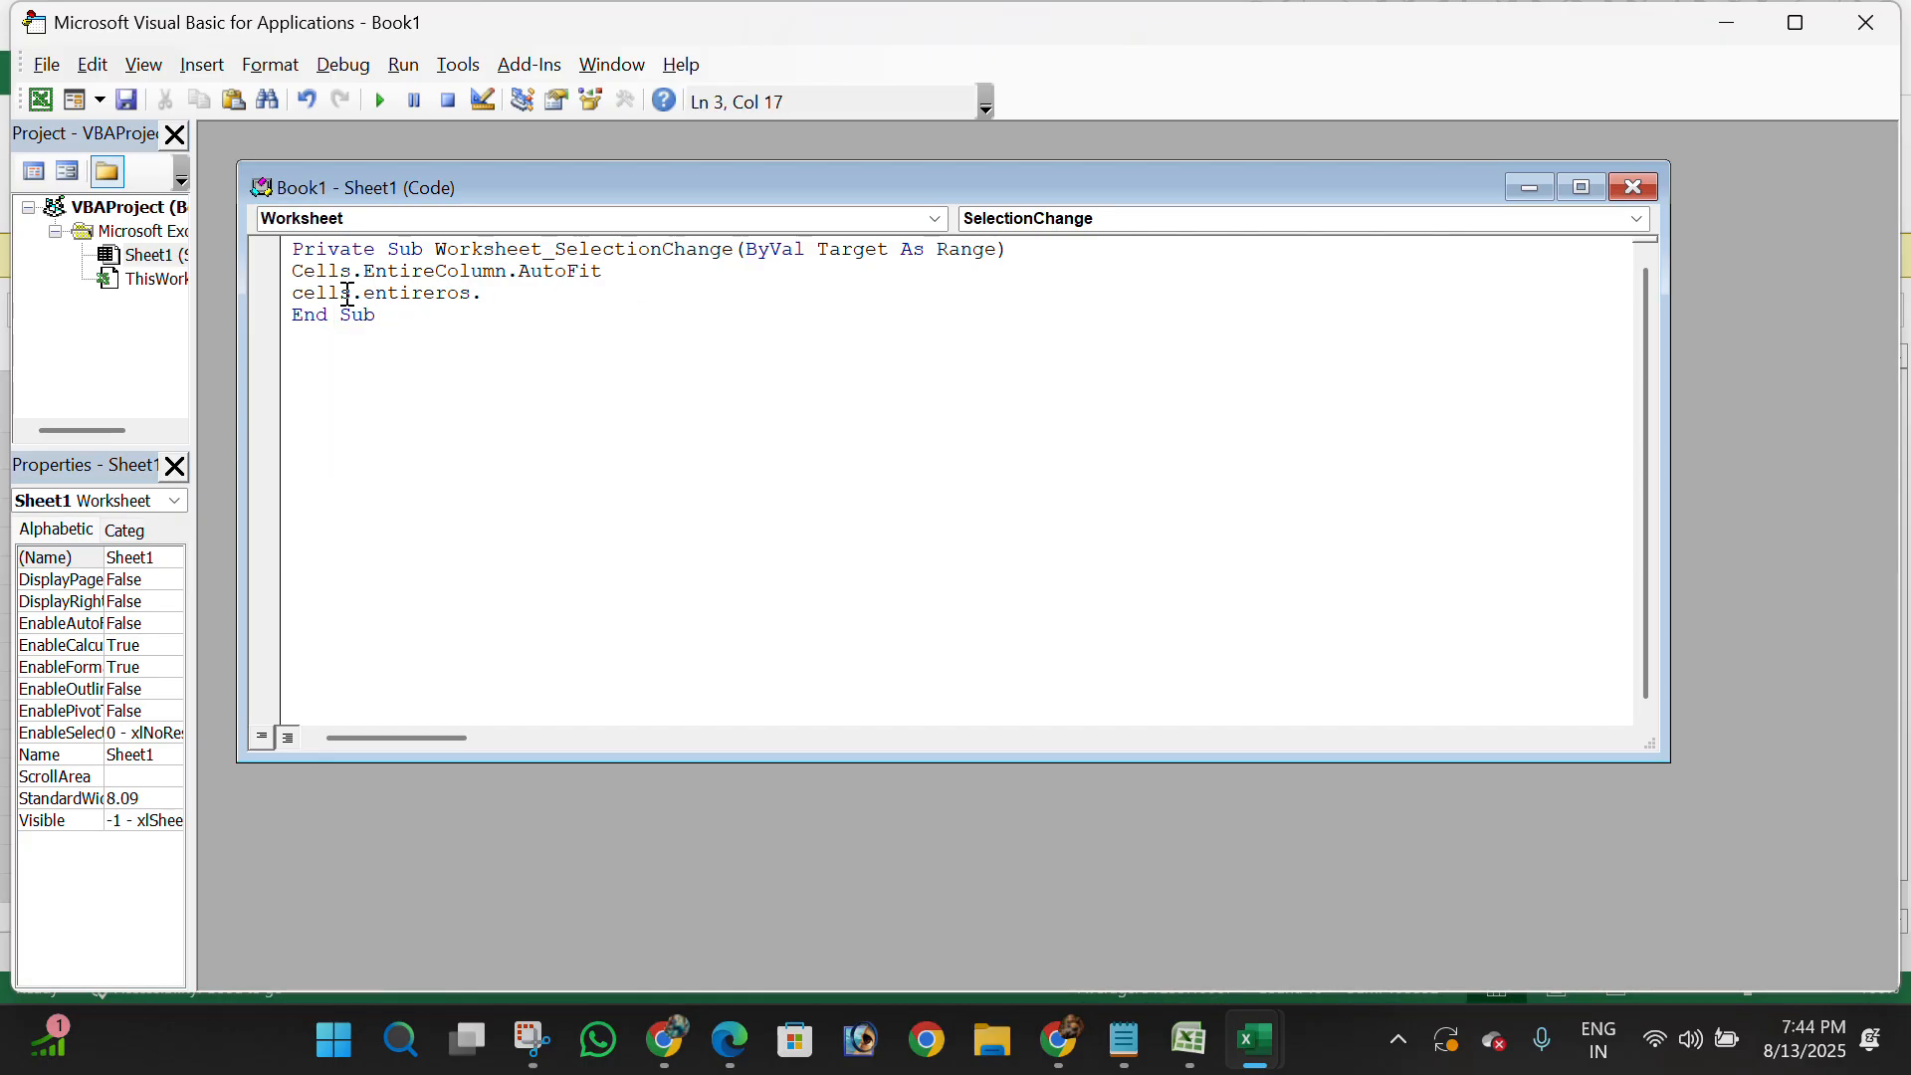
type("autofit")
Return to the workbook and save it as Book1 in Excel Workbook format, keeping the VB project
key("alt+F11")
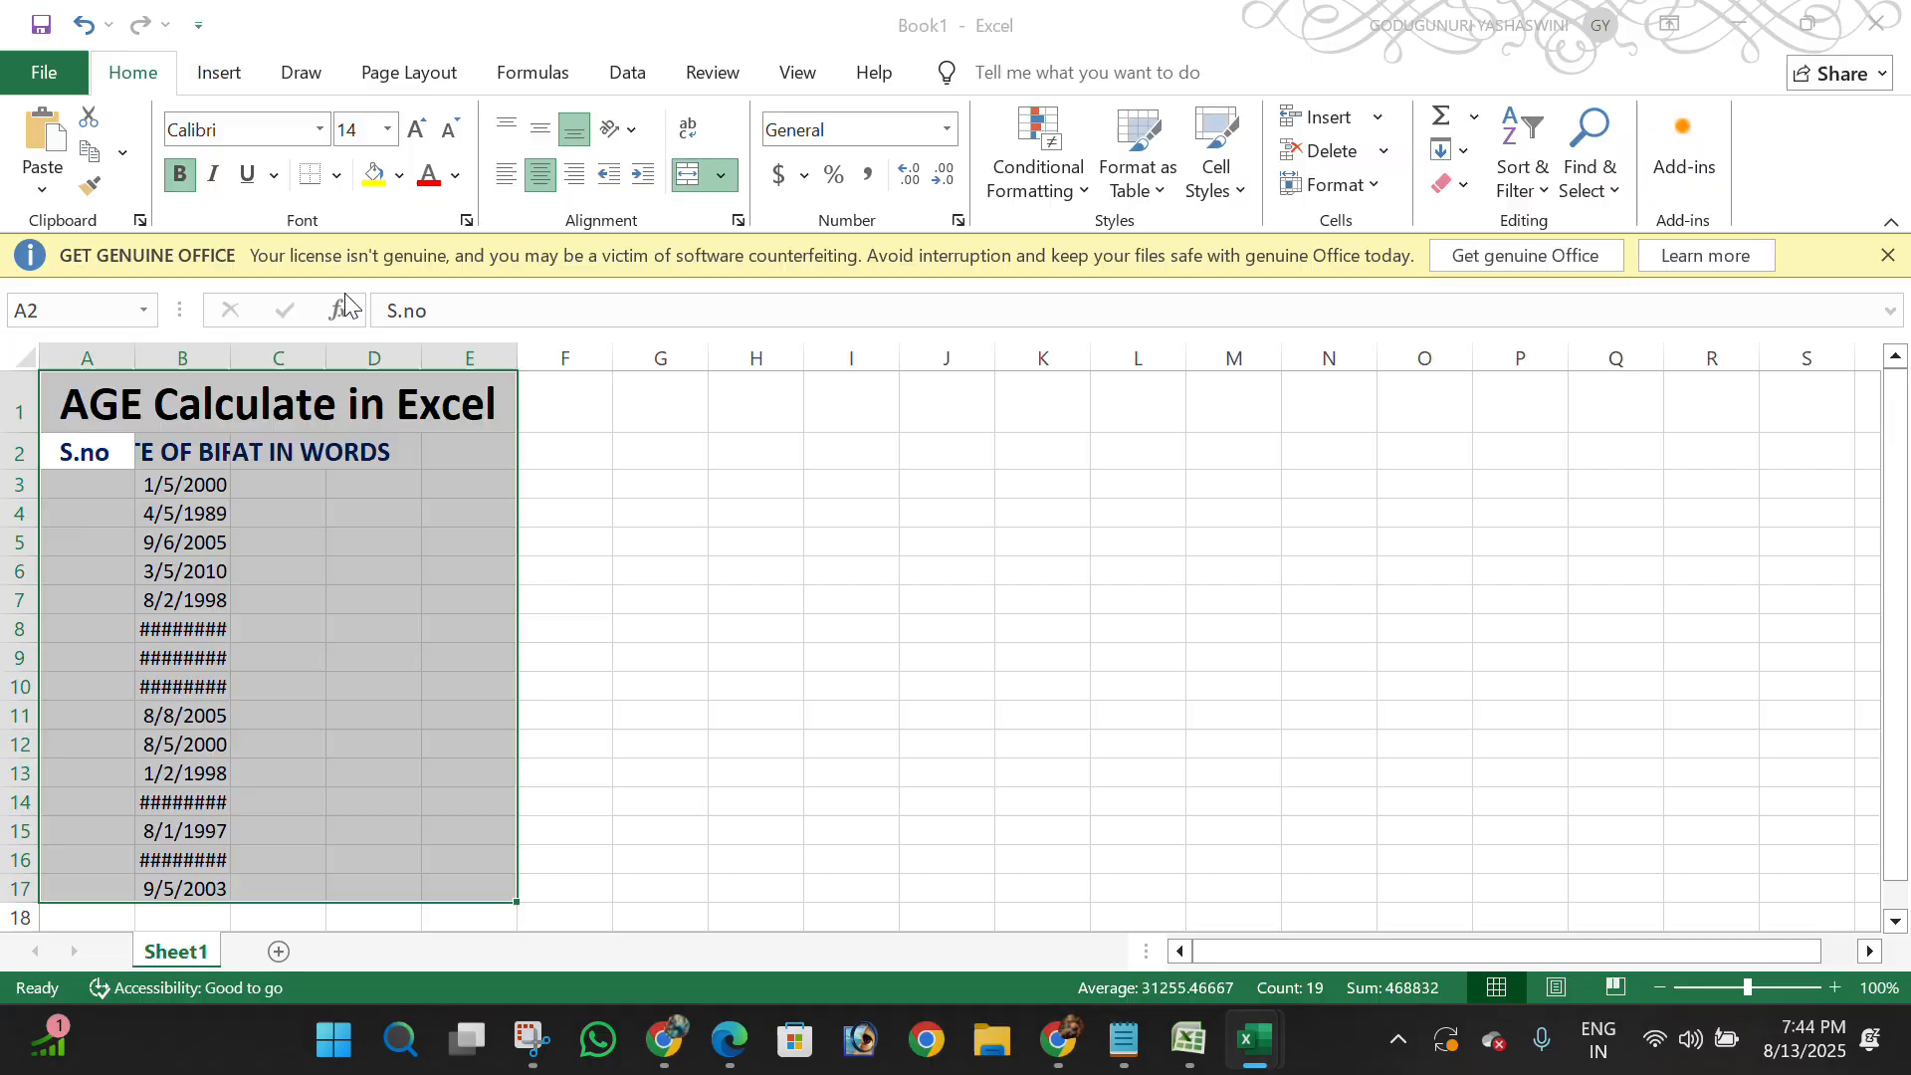
key("F12")
key("Return")
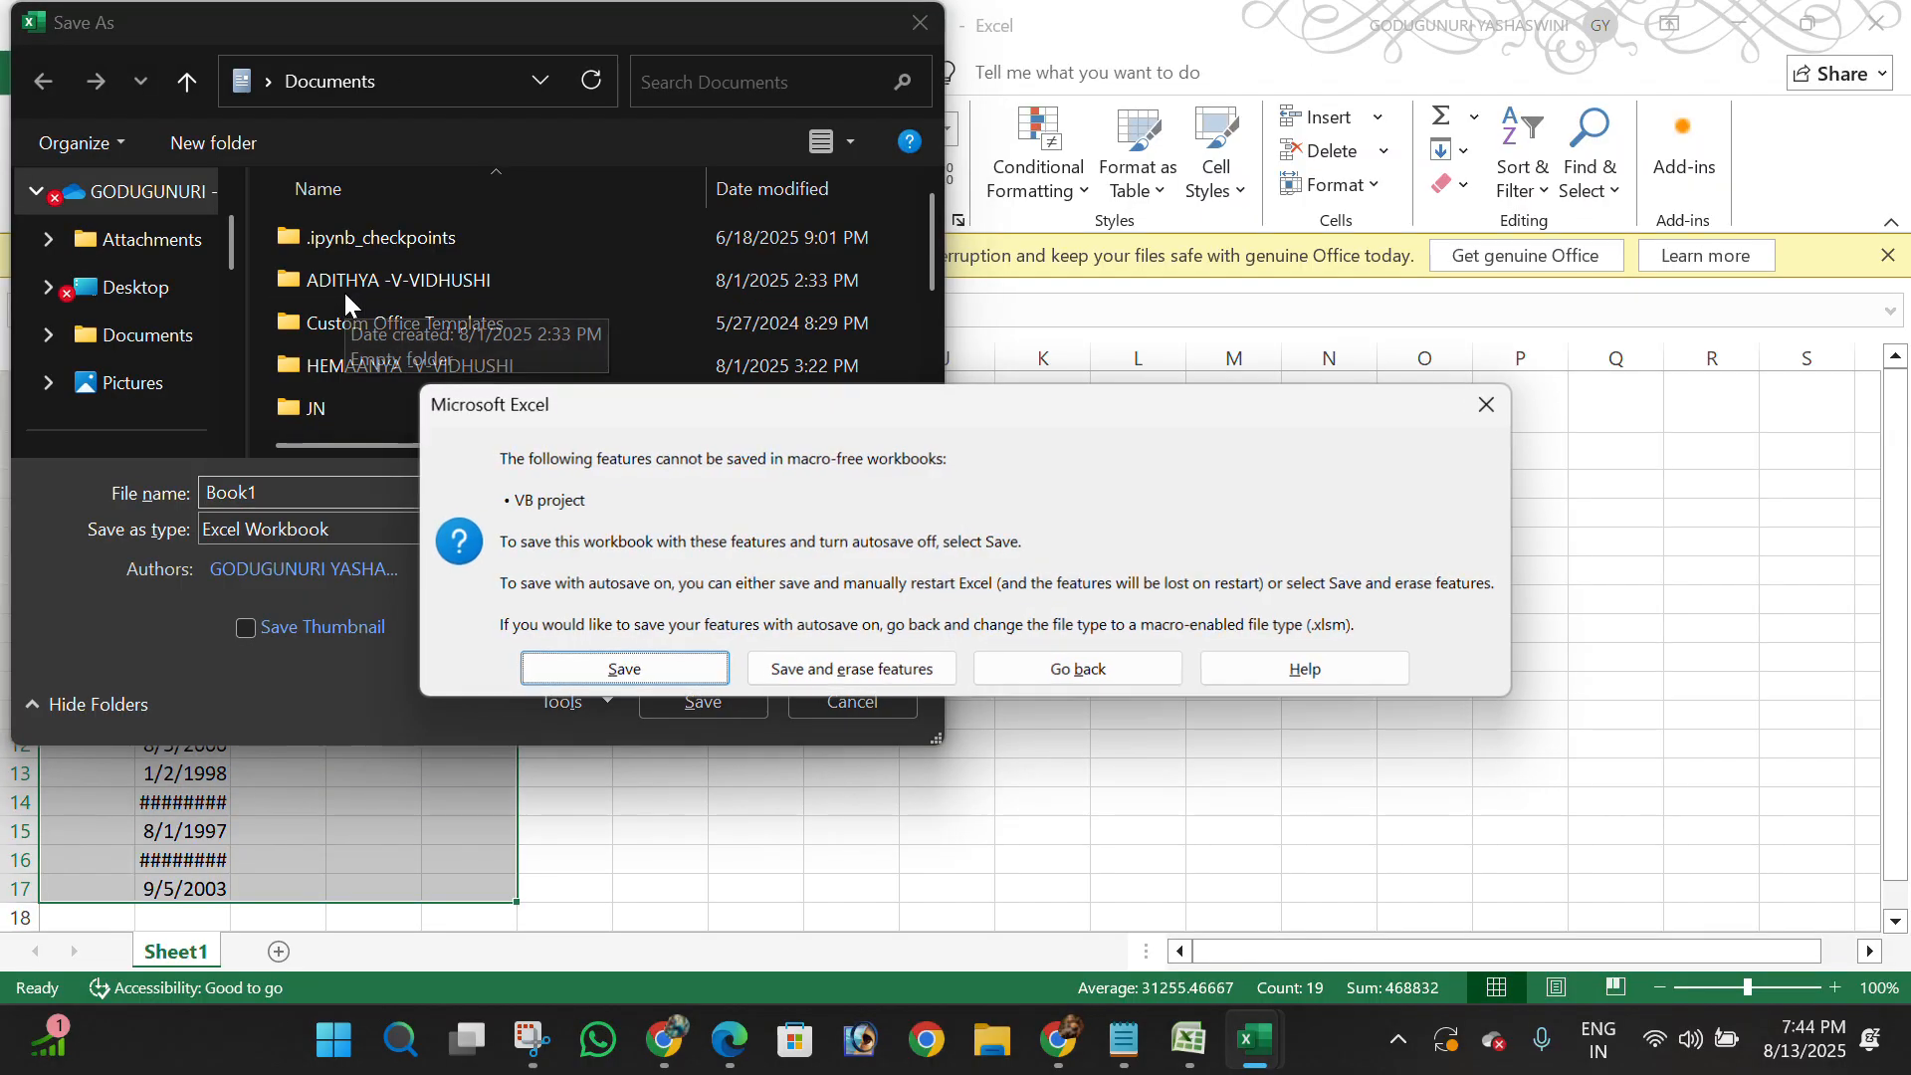
key("Return")
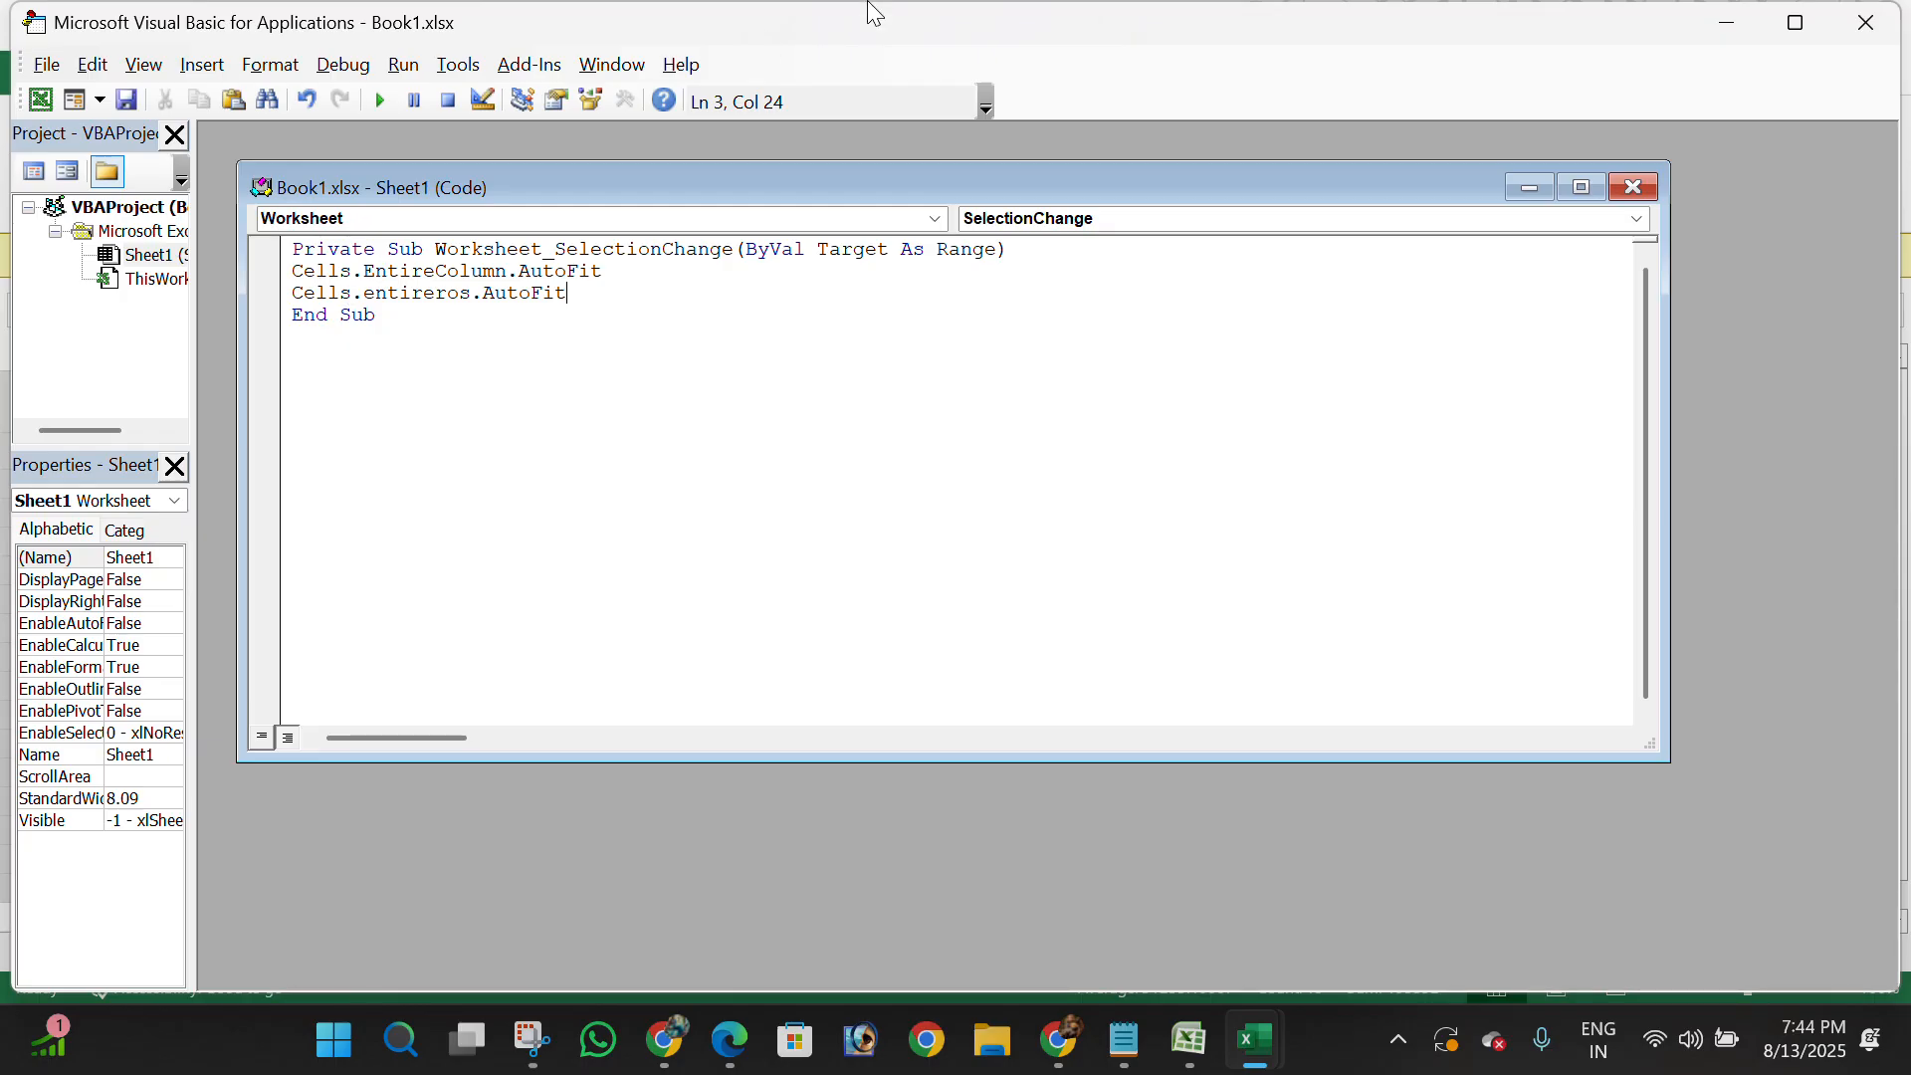
Close the code window and the Visual Basic editor, and test the auto-fit macro by selecting cell A2
left_click(1636, 188)
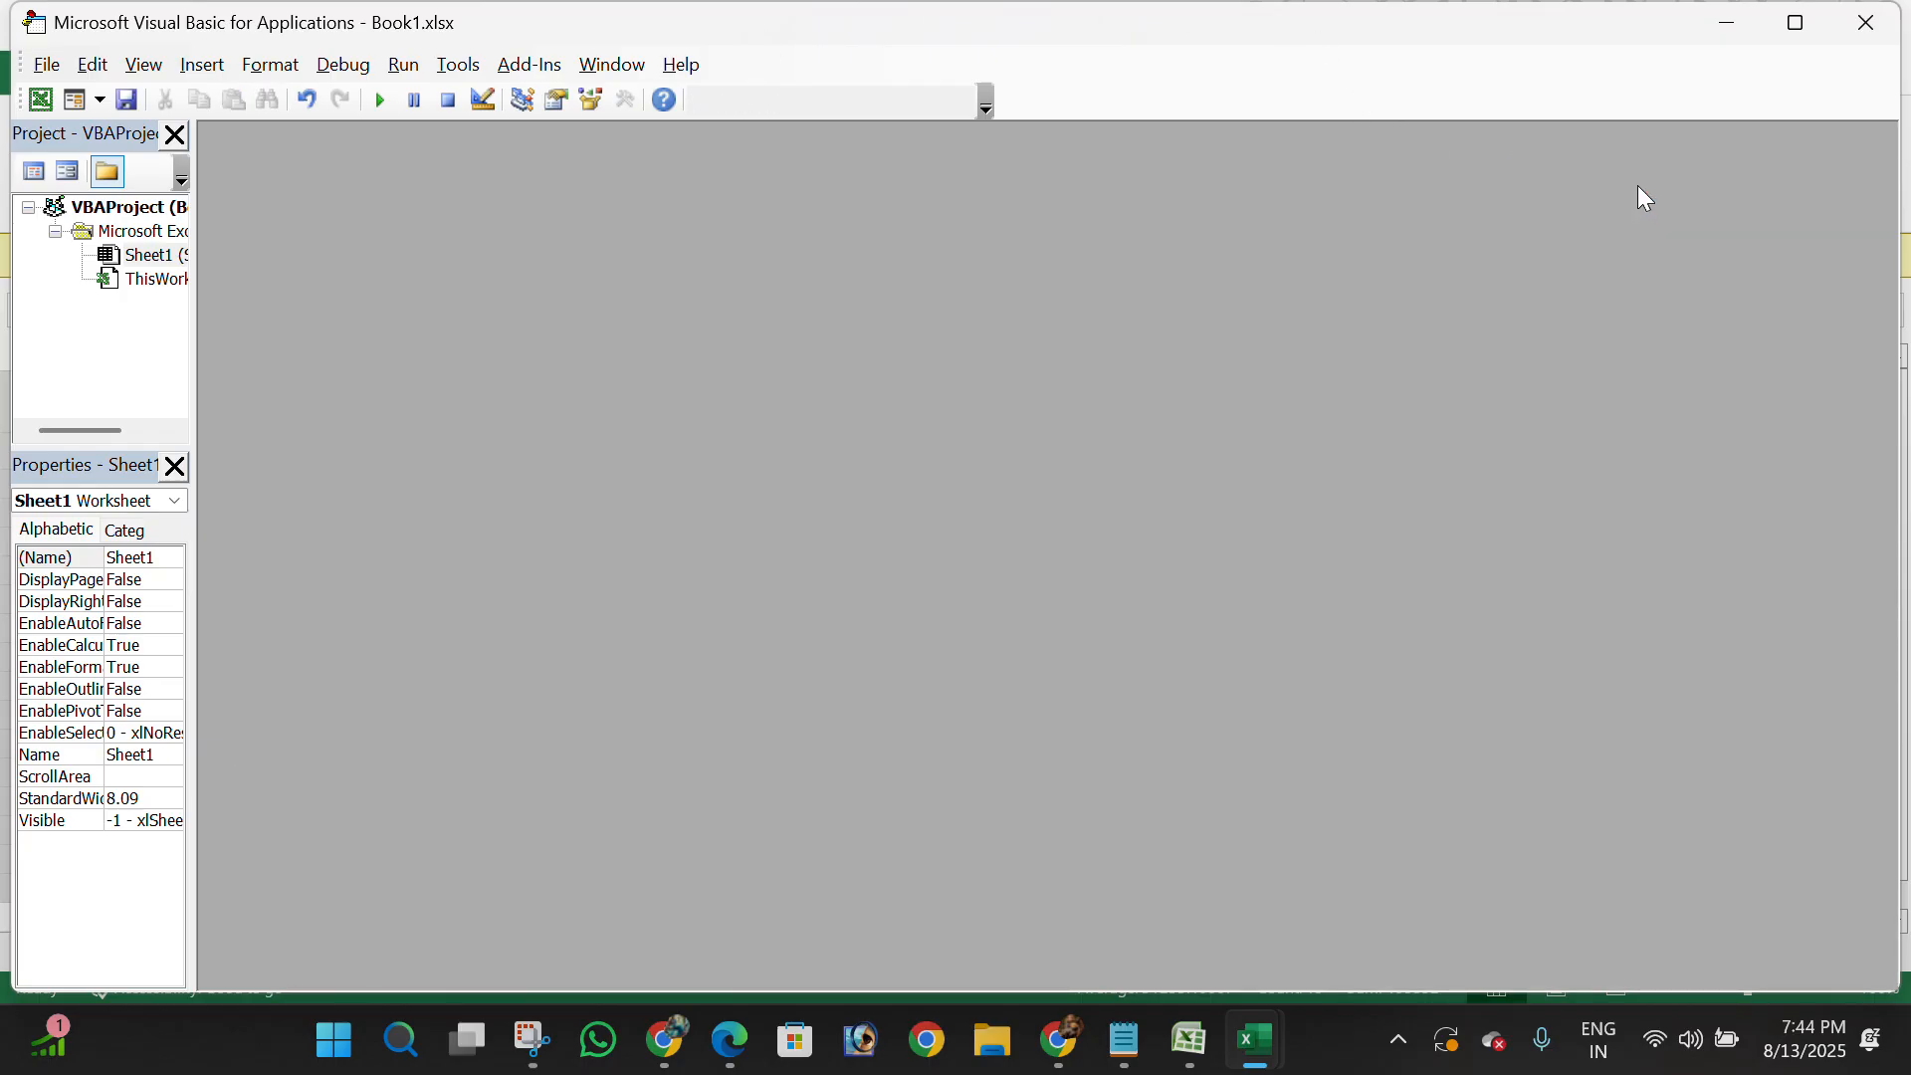
left_click(1864, 30)
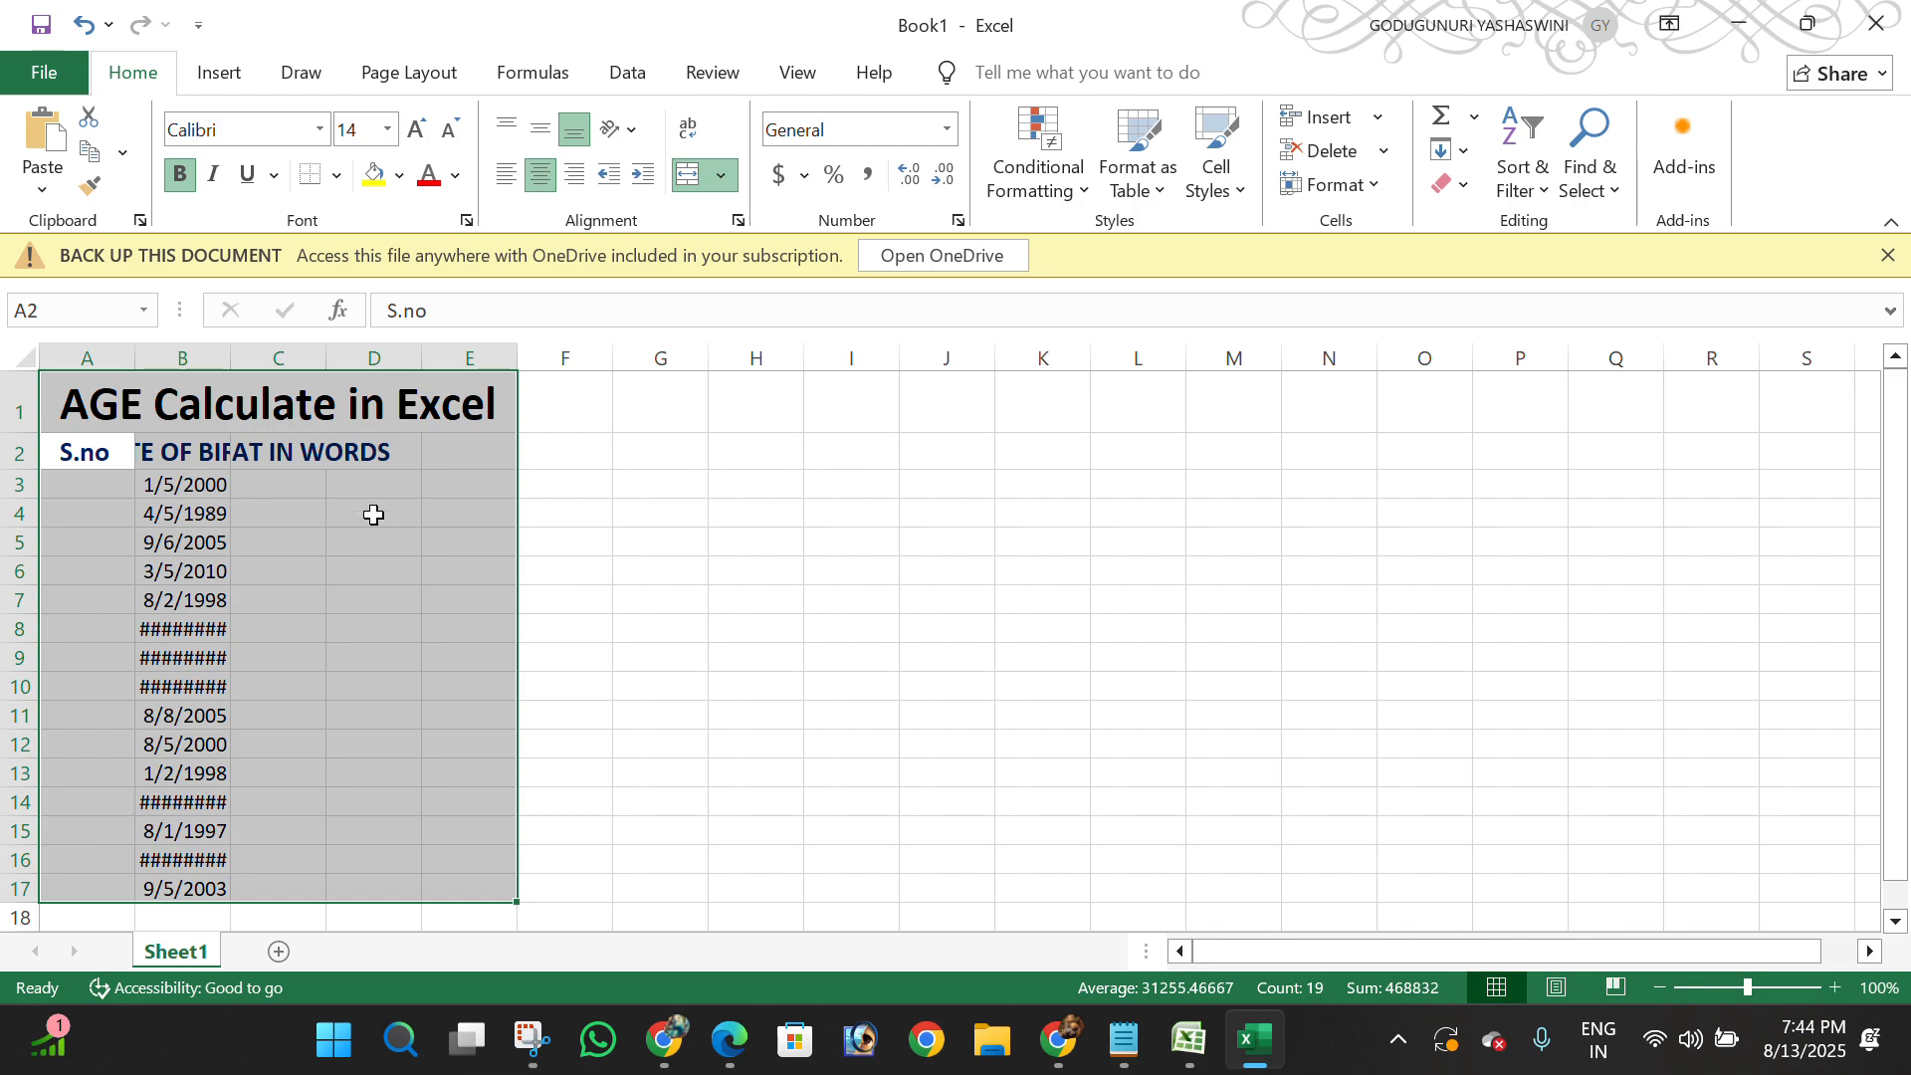
left_click(114, 469)
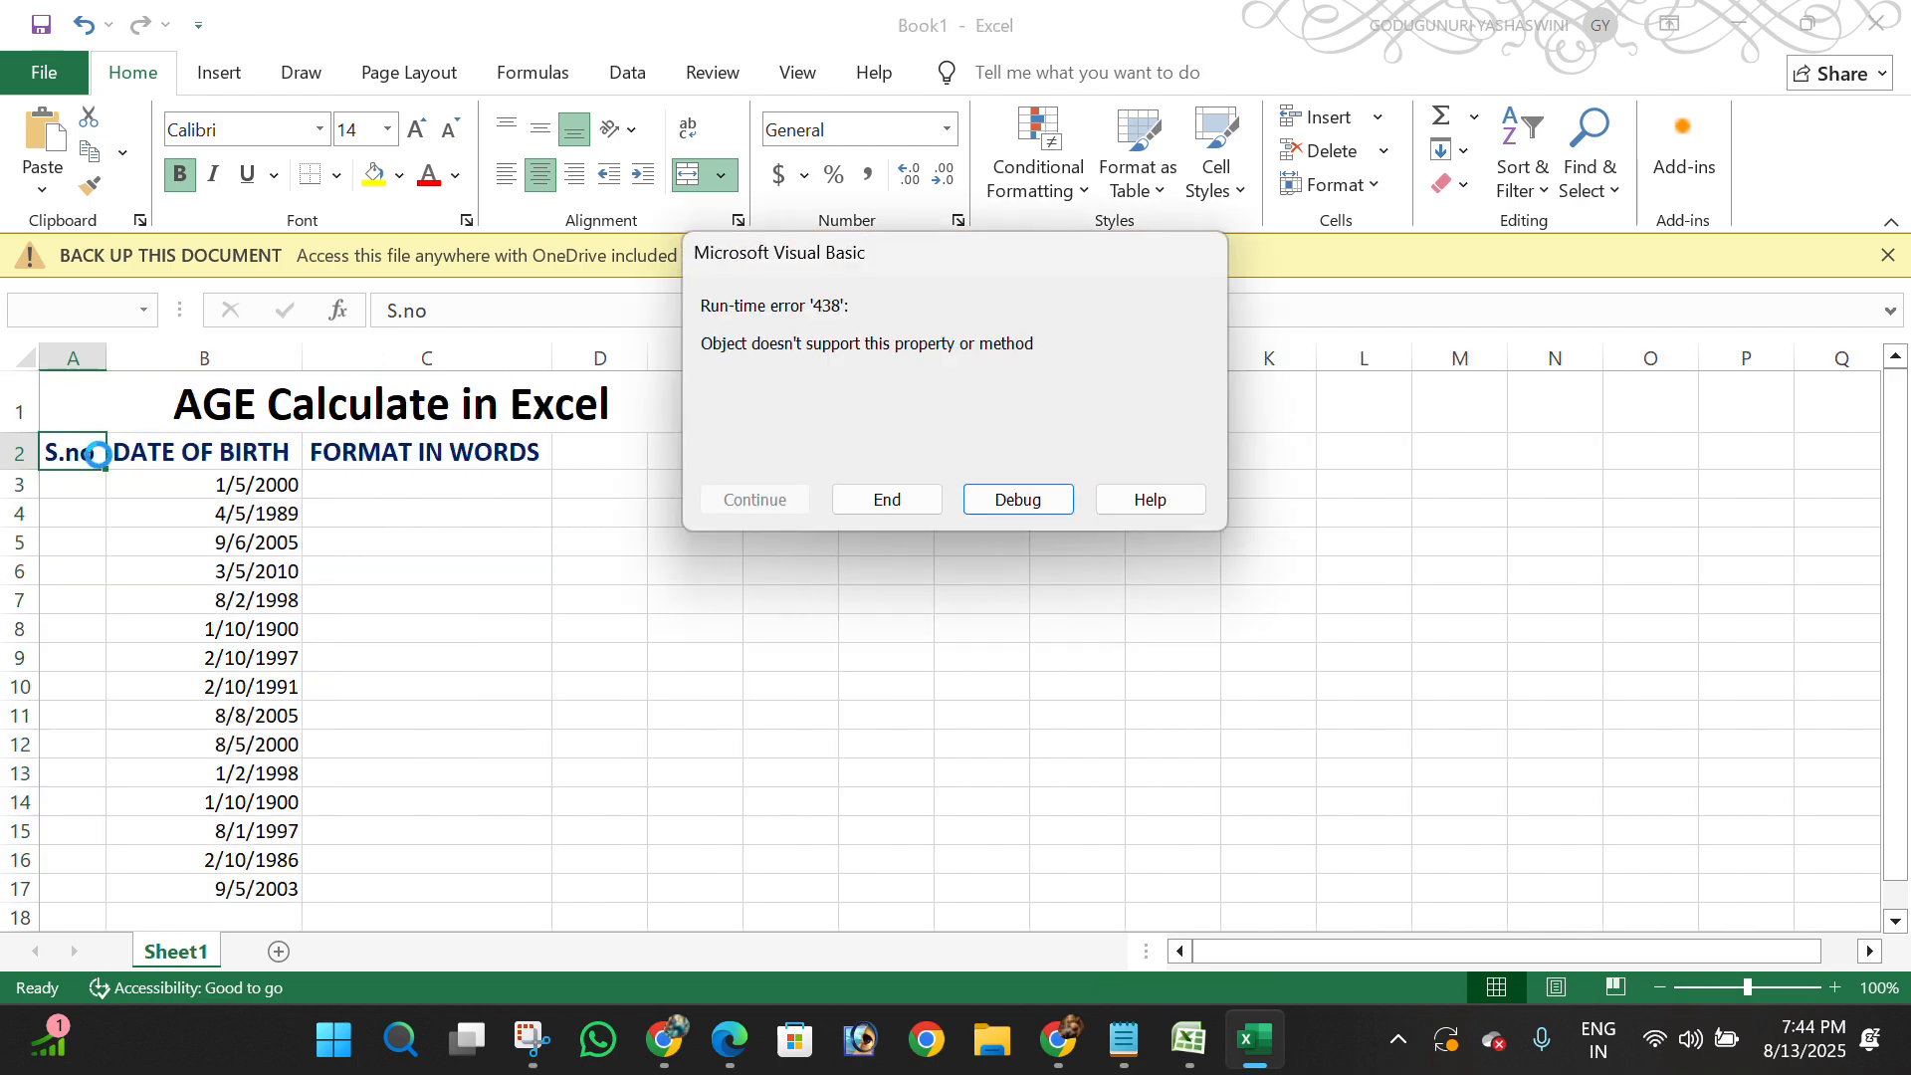
left_click(886, 498)
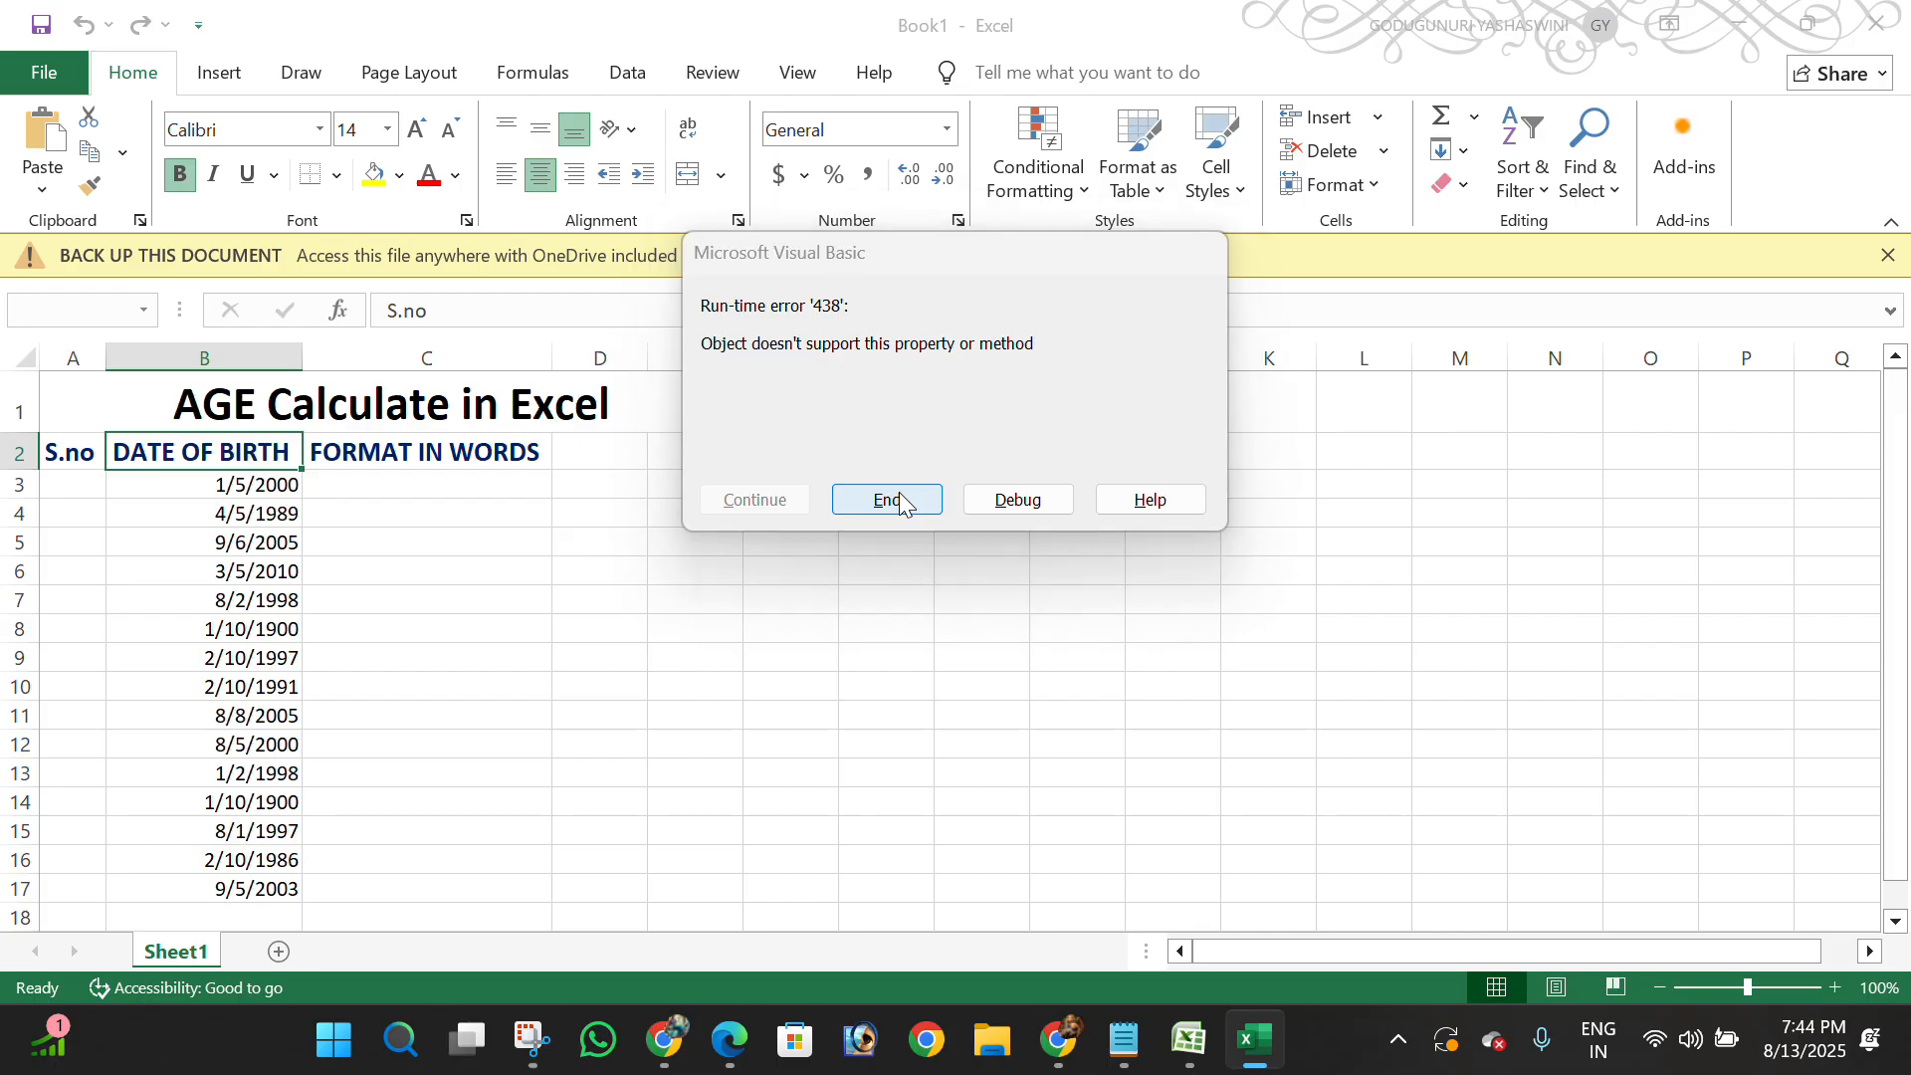
key("Return")
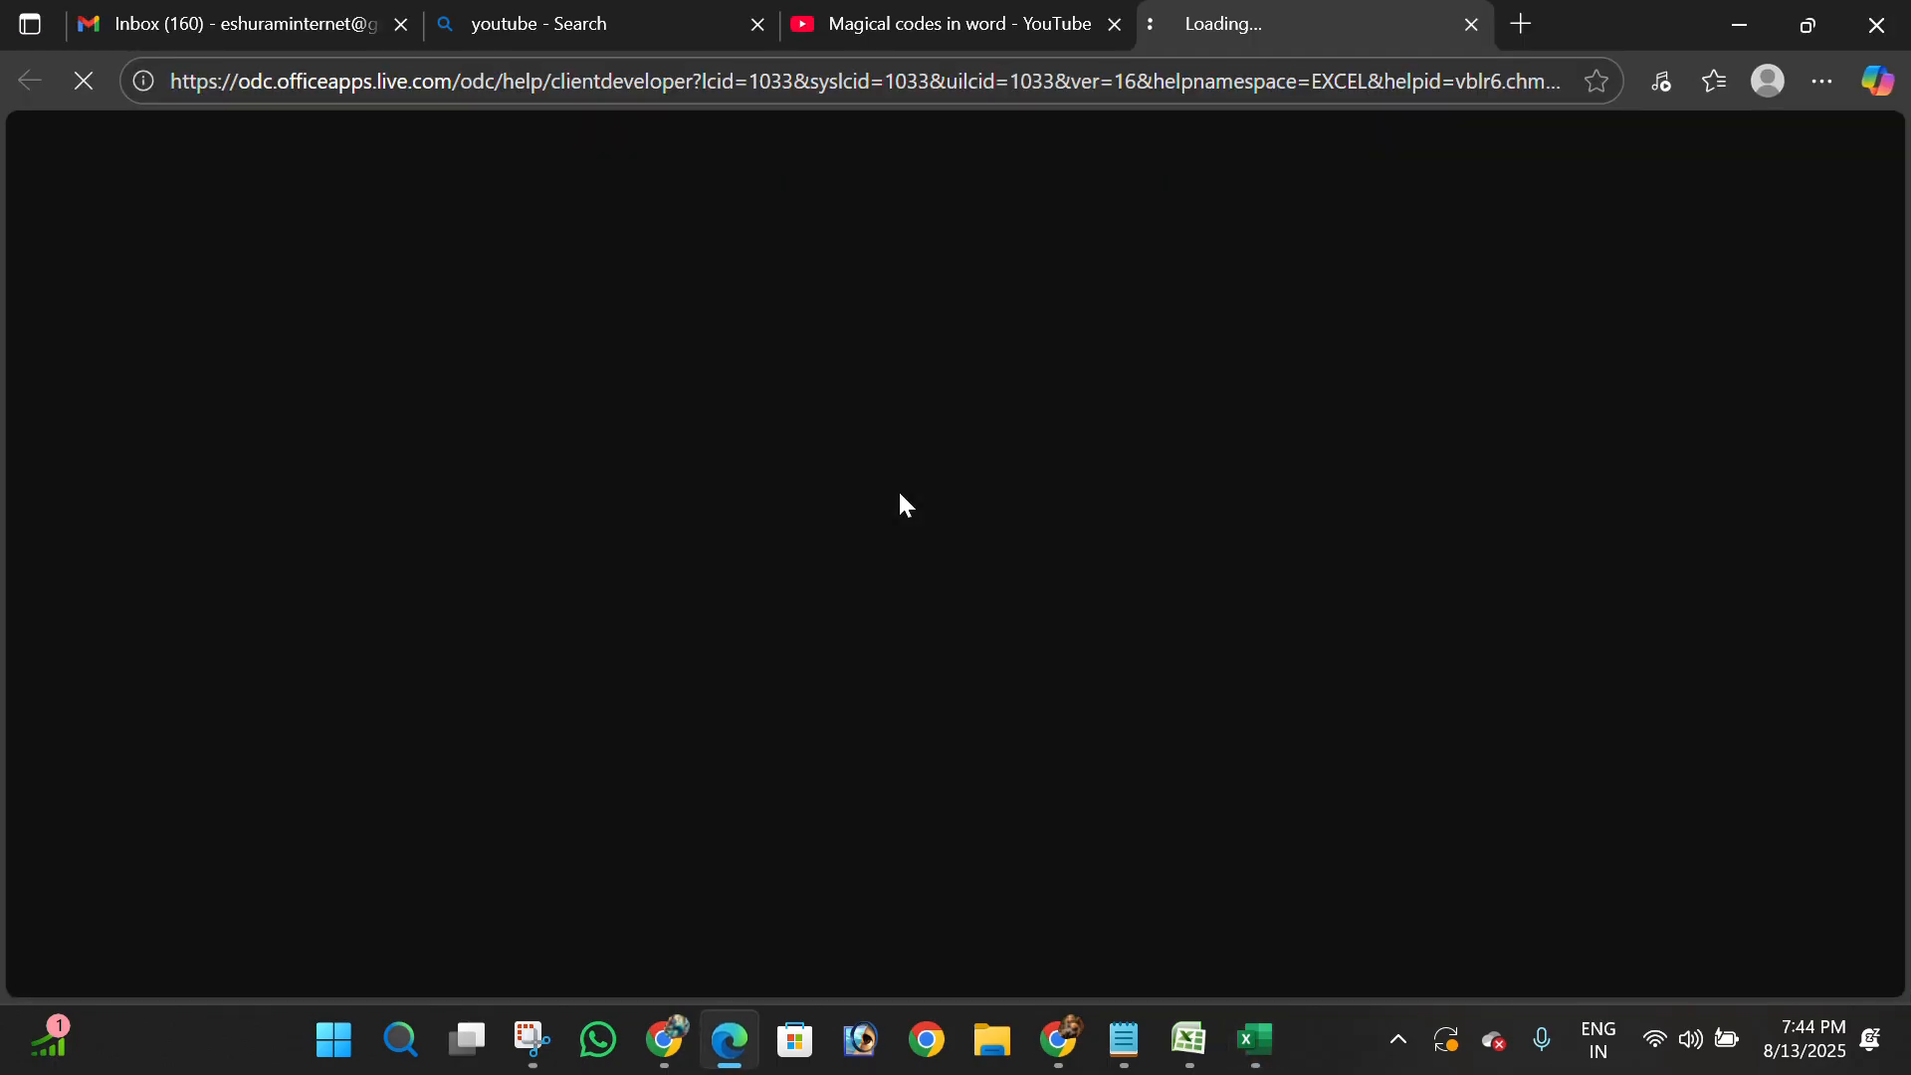
left_click(1471, 24)
left_click(1739, 27)
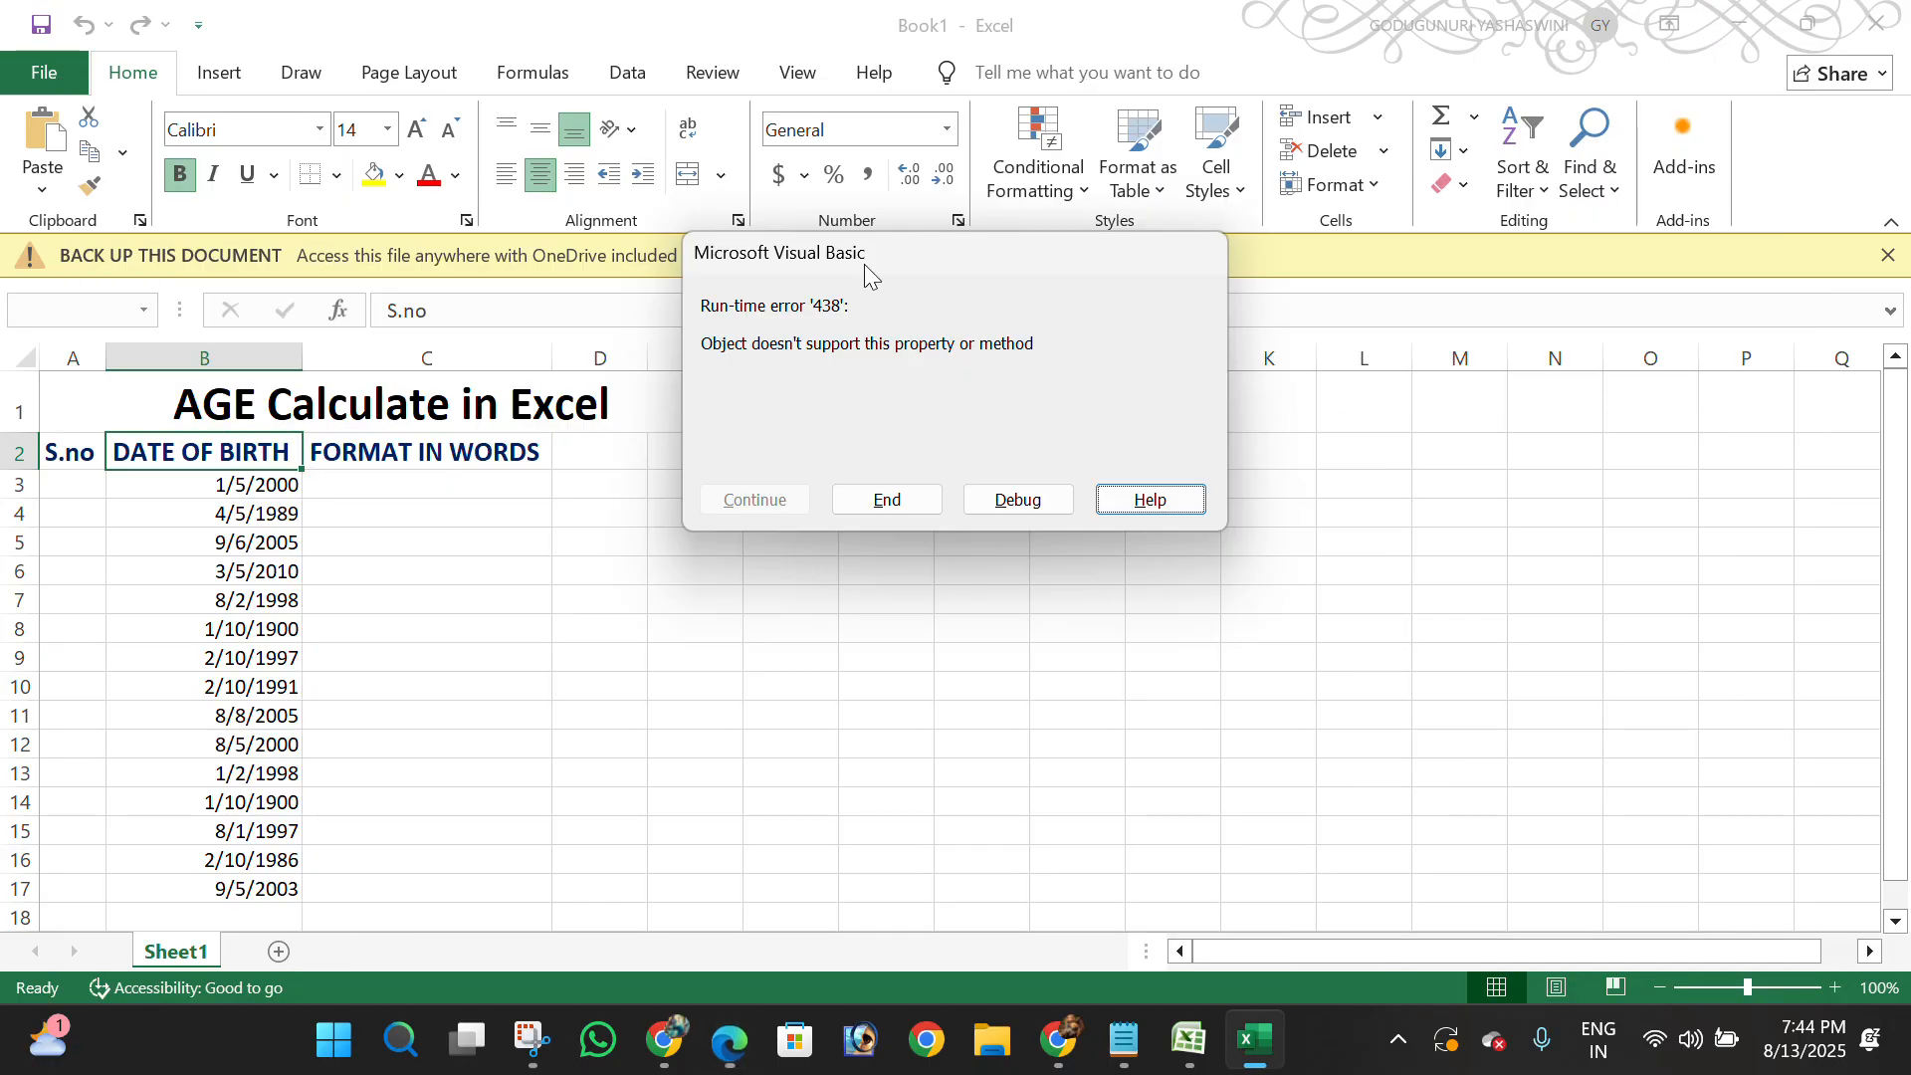
End the macro run and retest the auto-fit code by selecting cells C2 and D2 in turn
left_click(909, 498)
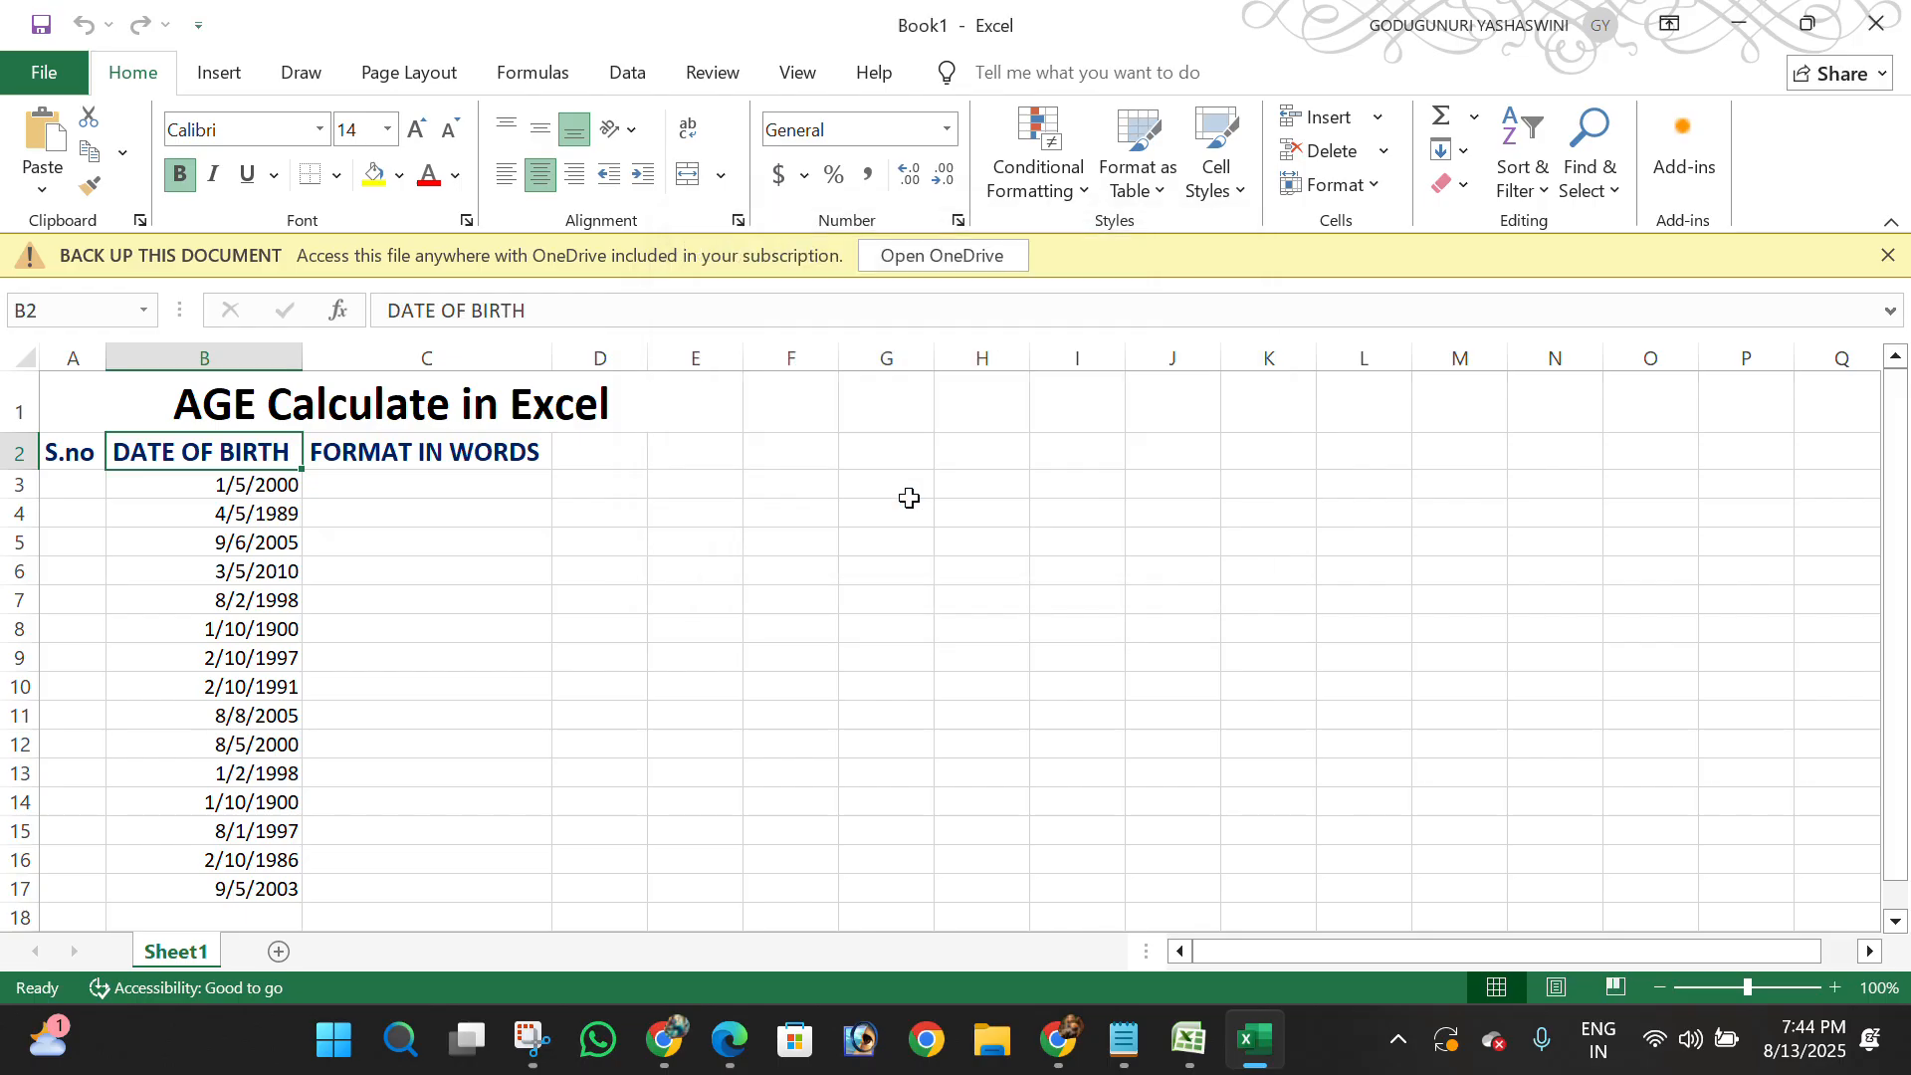
key("Right")
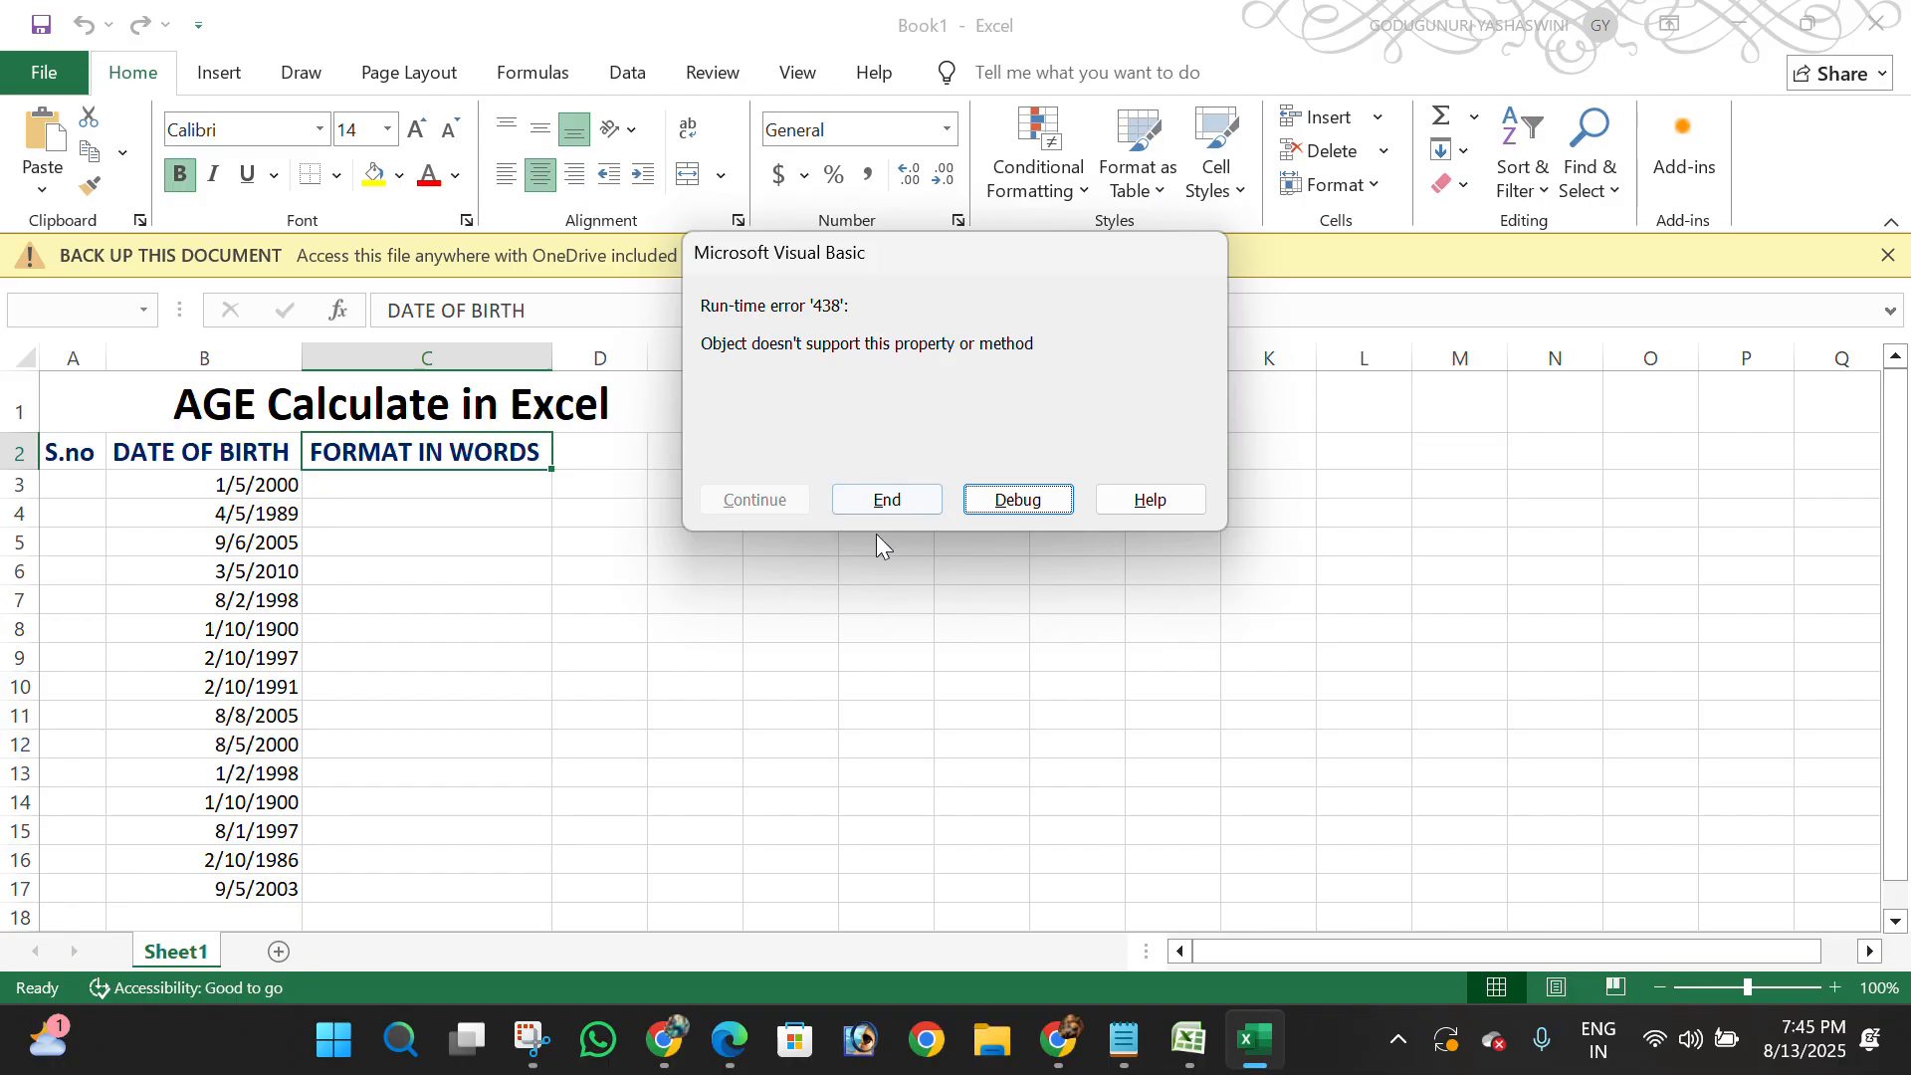
left_click(885, 498)
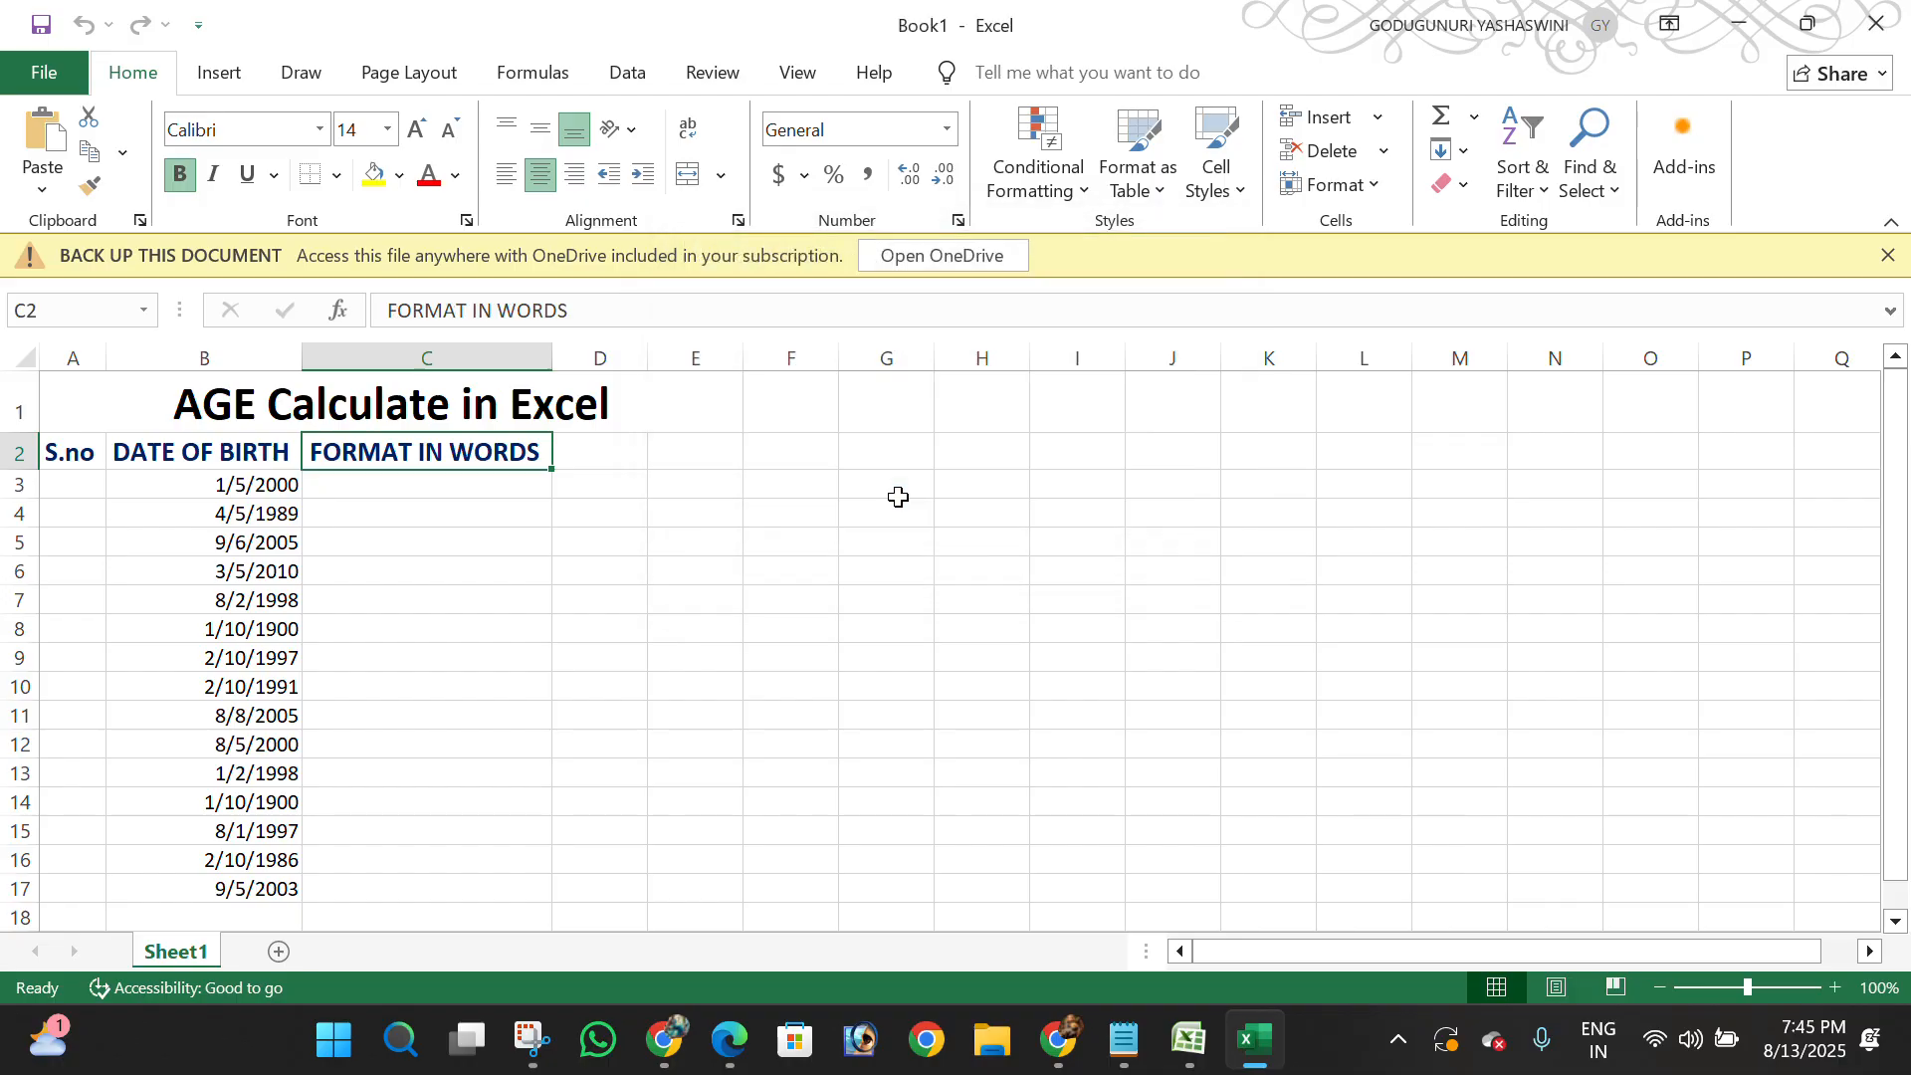
key("Right")
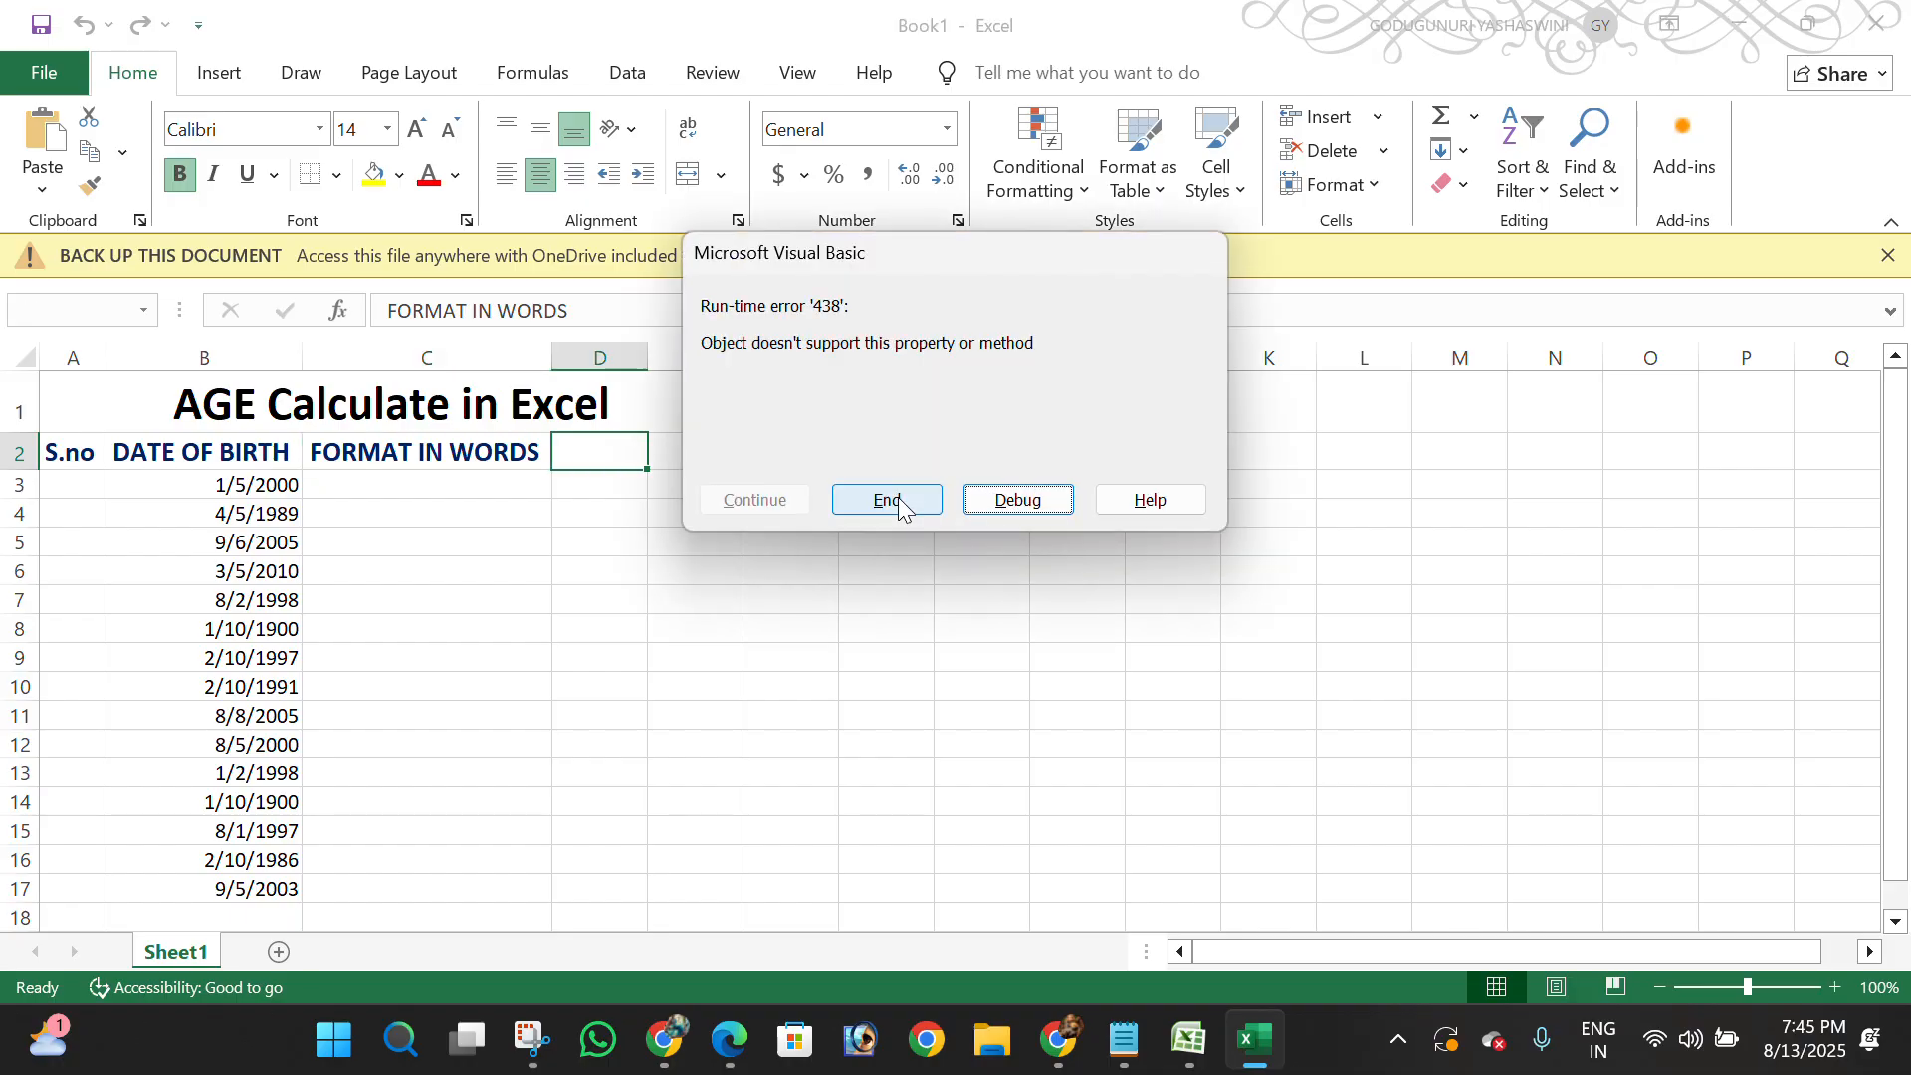
Debug the SelectionChange procedure and correct its second statement to Cells.EntireRow.AutoFit
left_click(1031, 500)
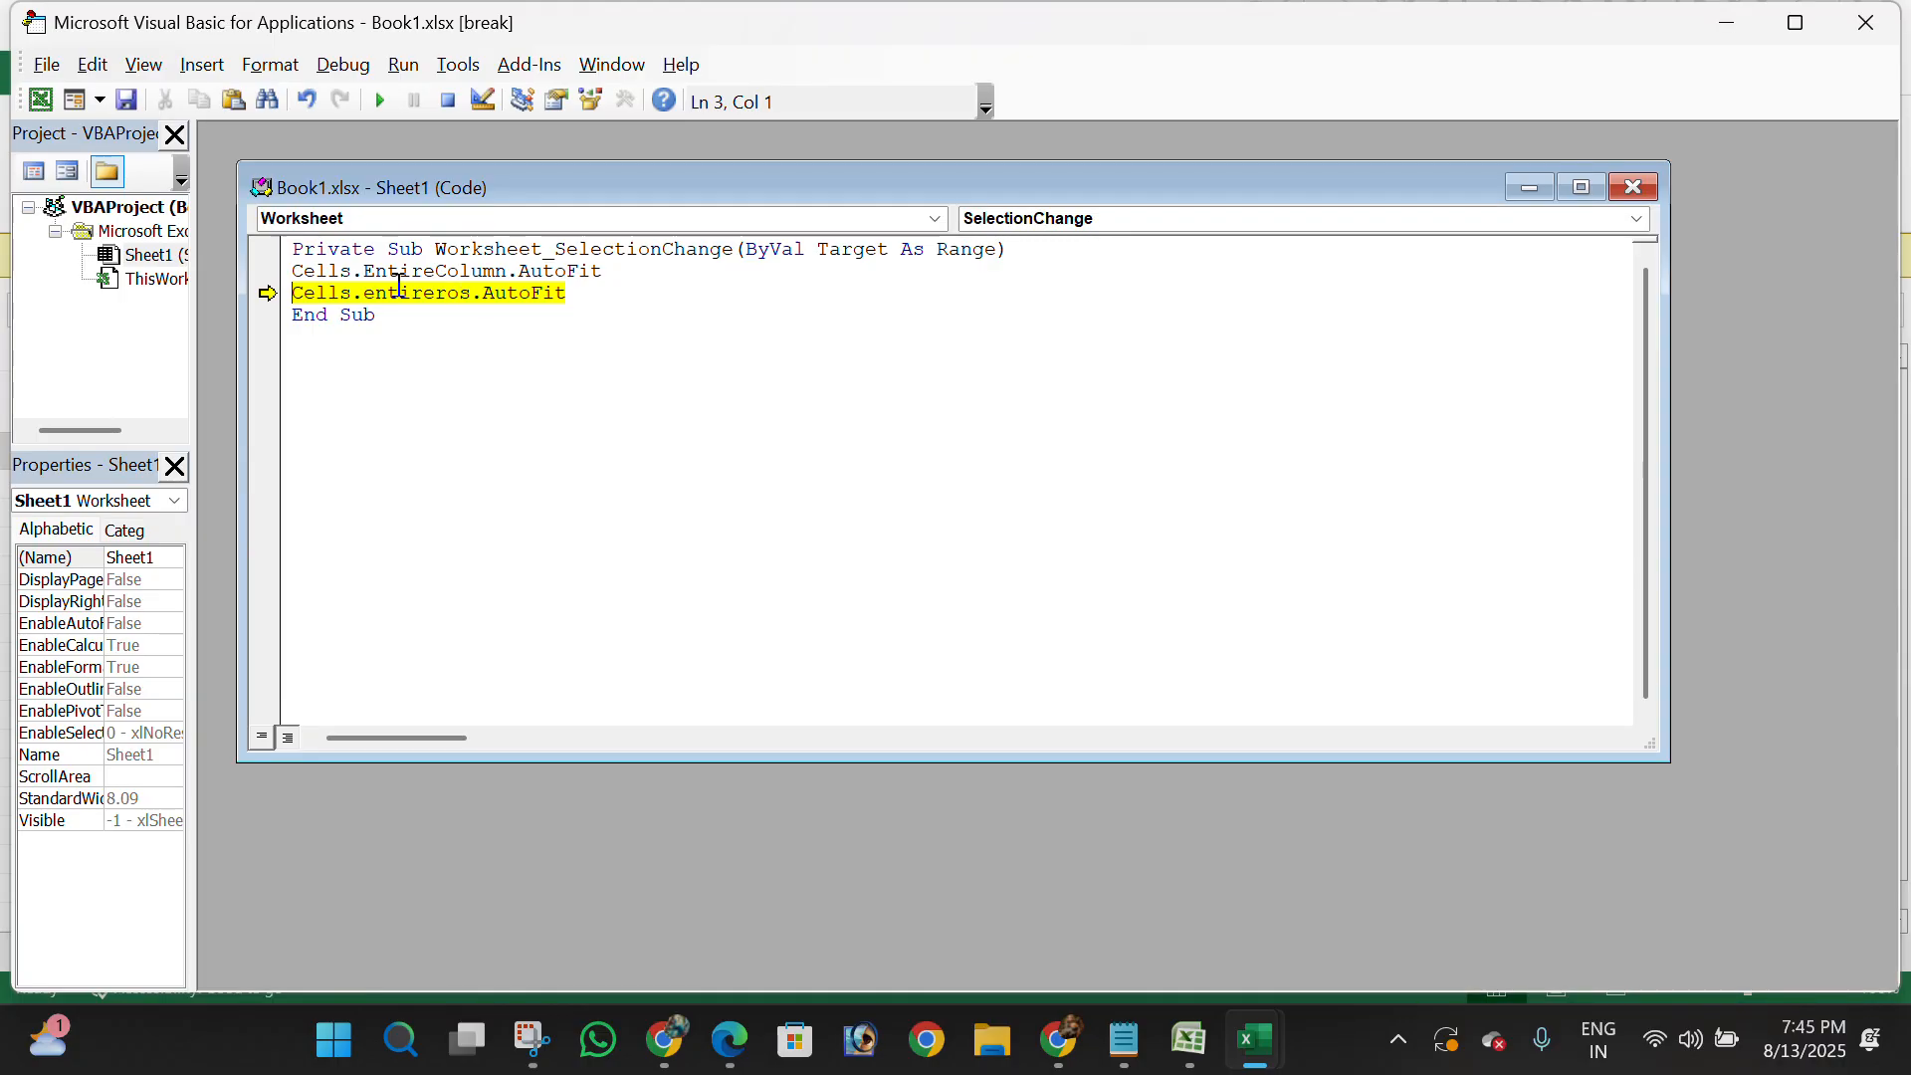
left_click(459, 292)
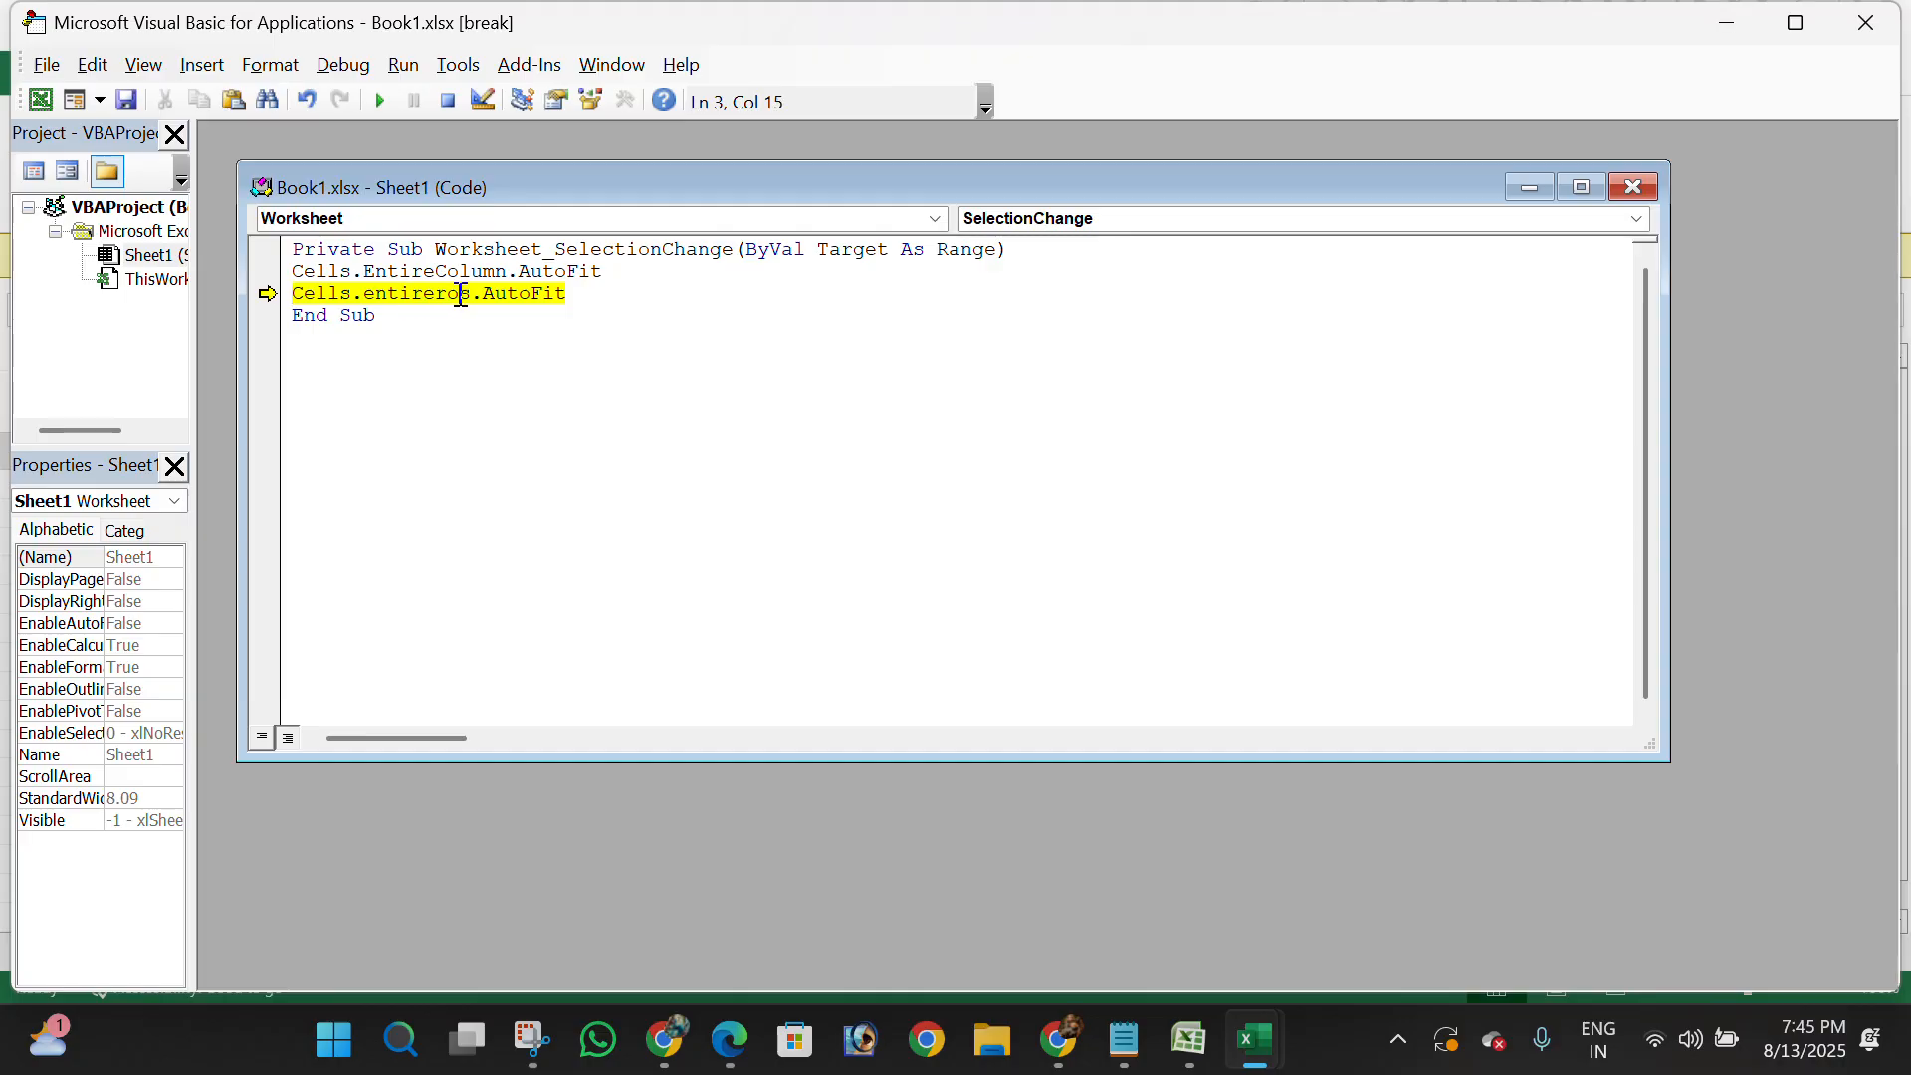
type("w")
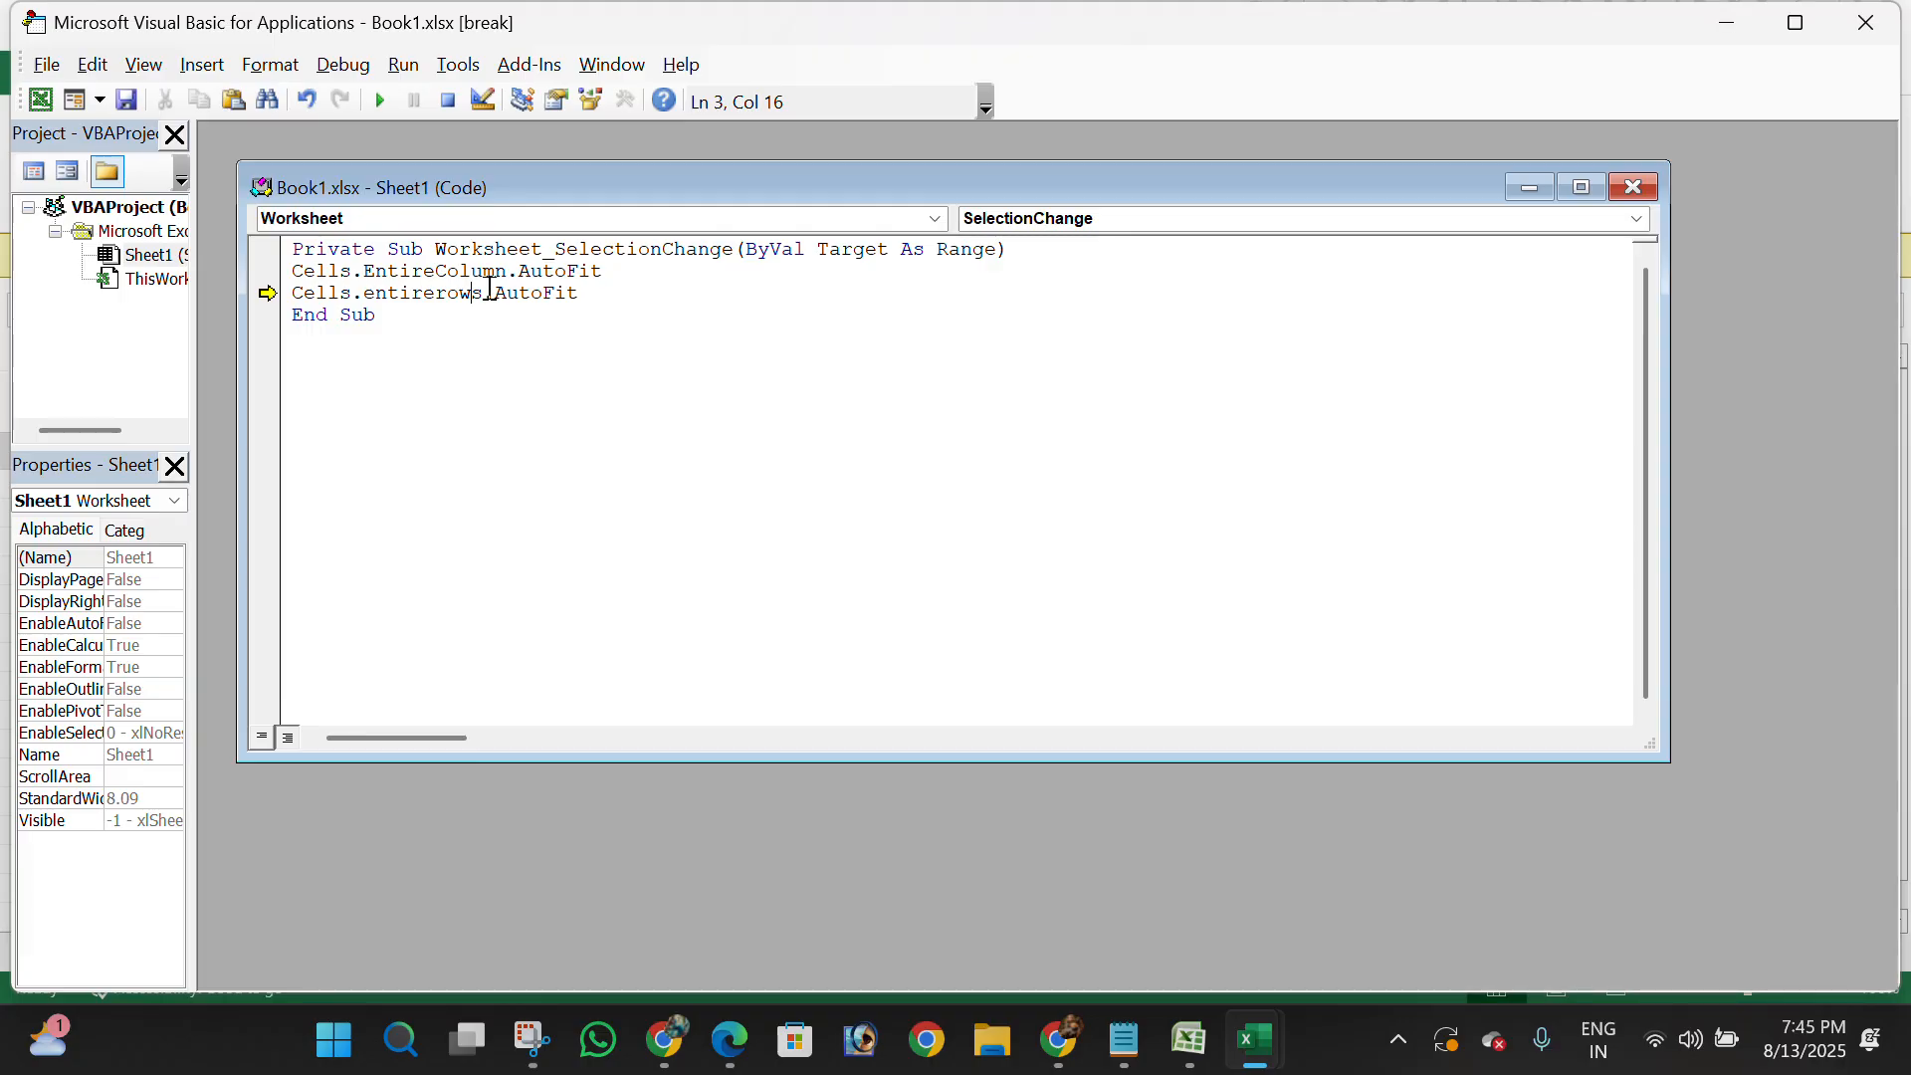
key("ctrl+s")
key("Escape")
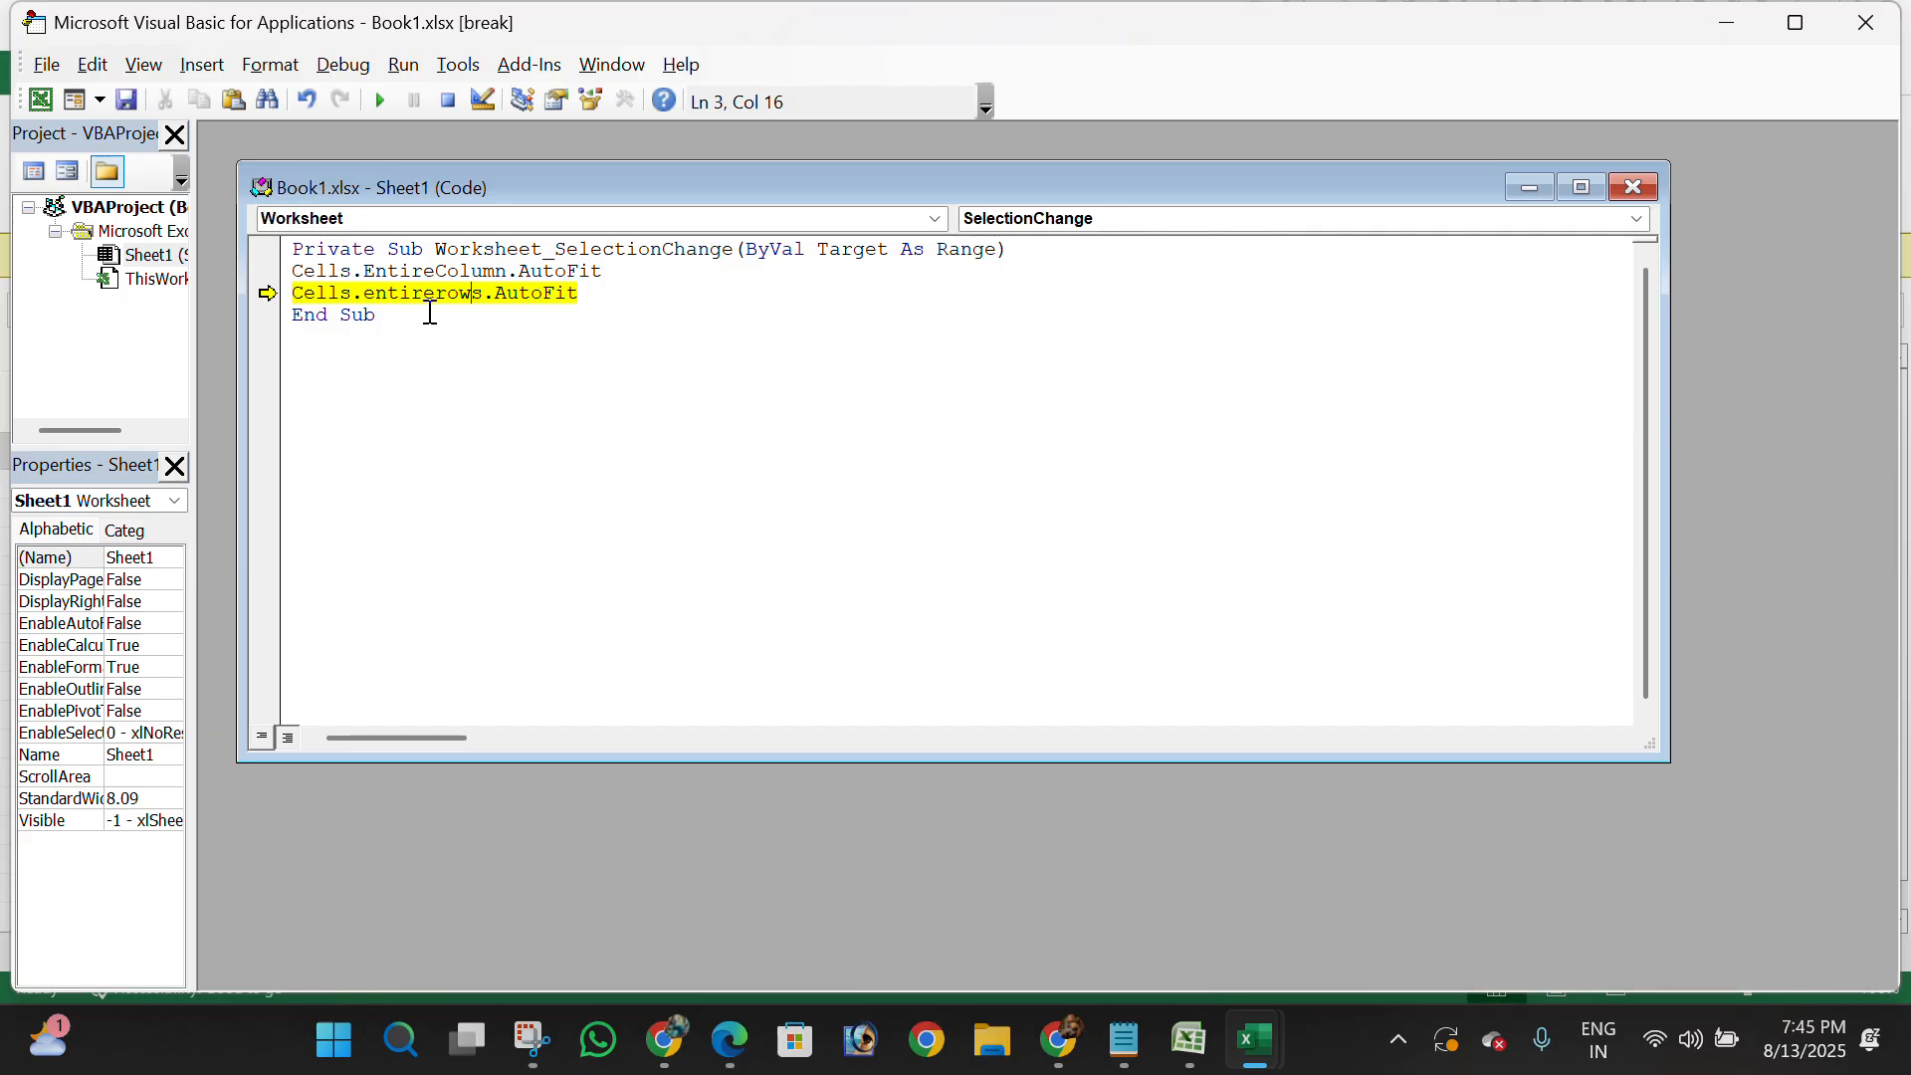
left_click(485, 295)
key("BackSpace")
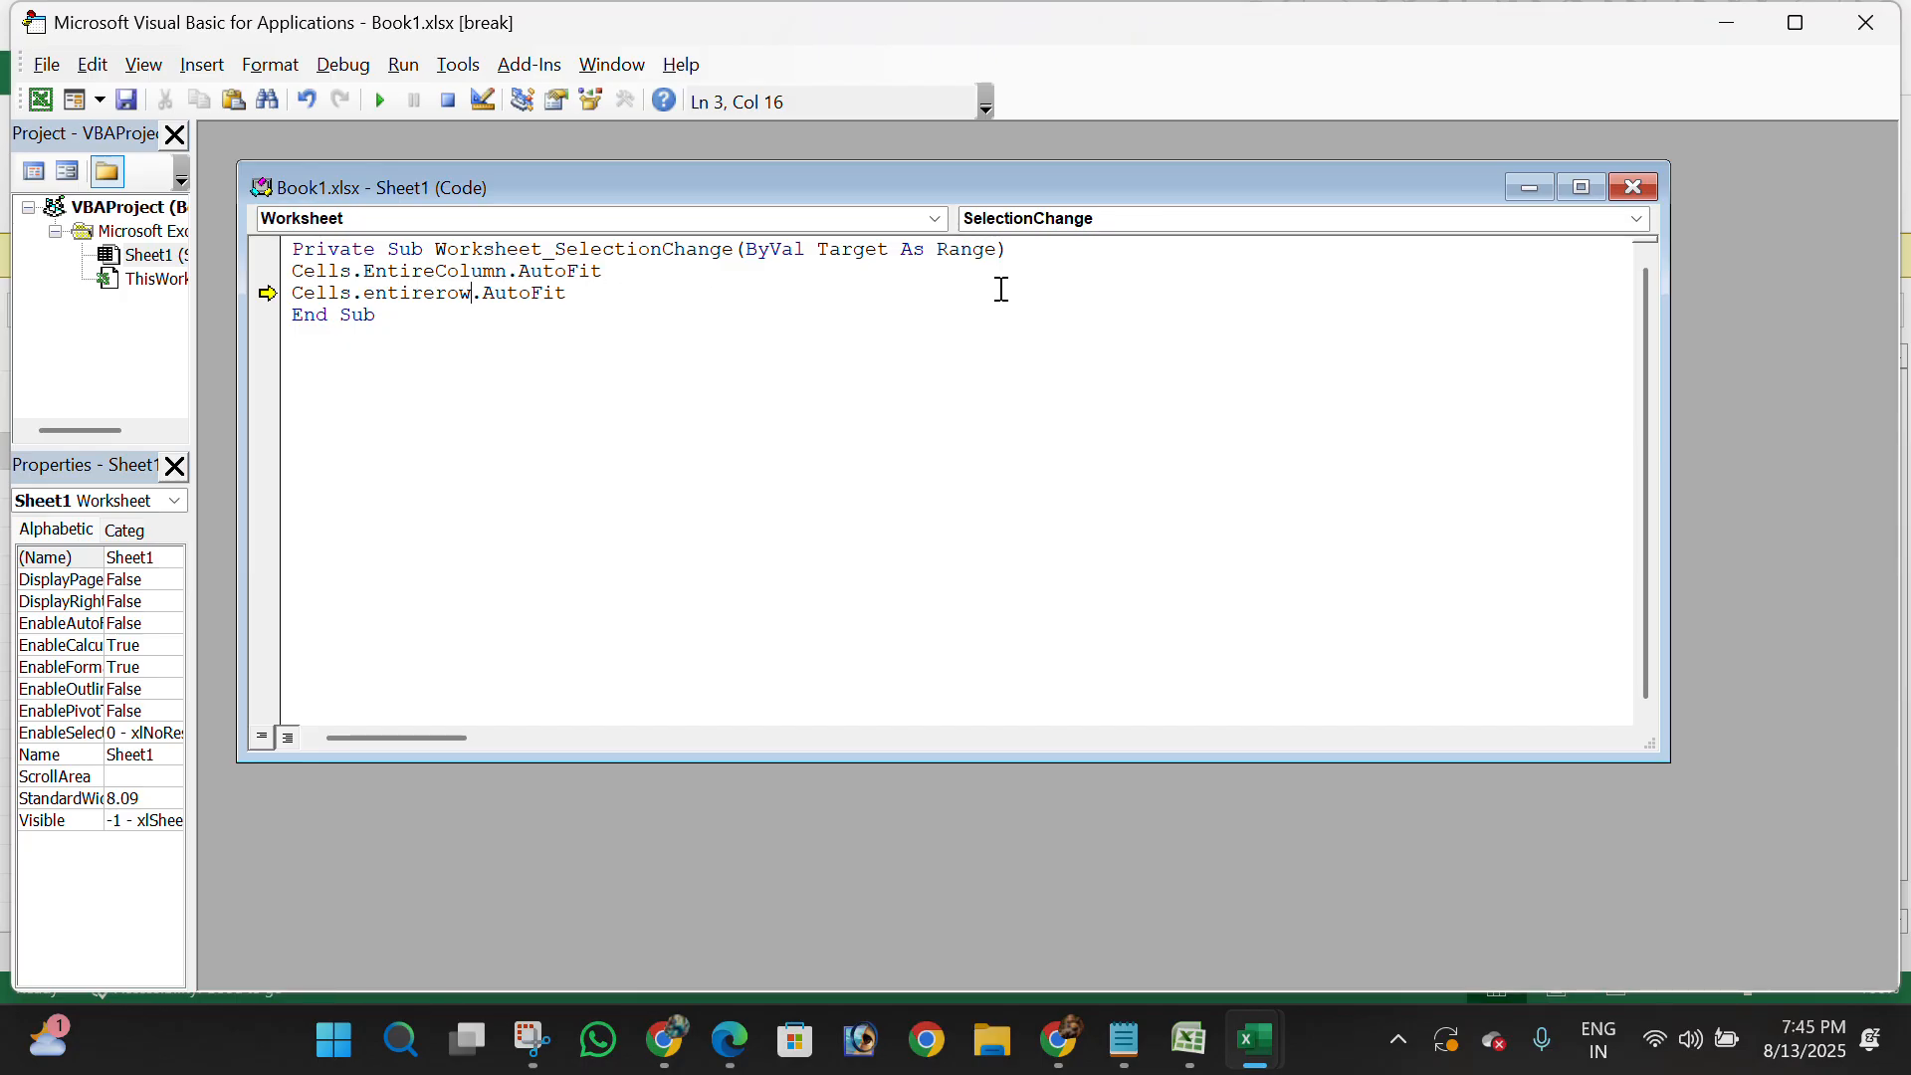
Save the workbook with its VB project, then close the code window and the Visual Basic editor, stopping the debugger
key("ctrl+s")
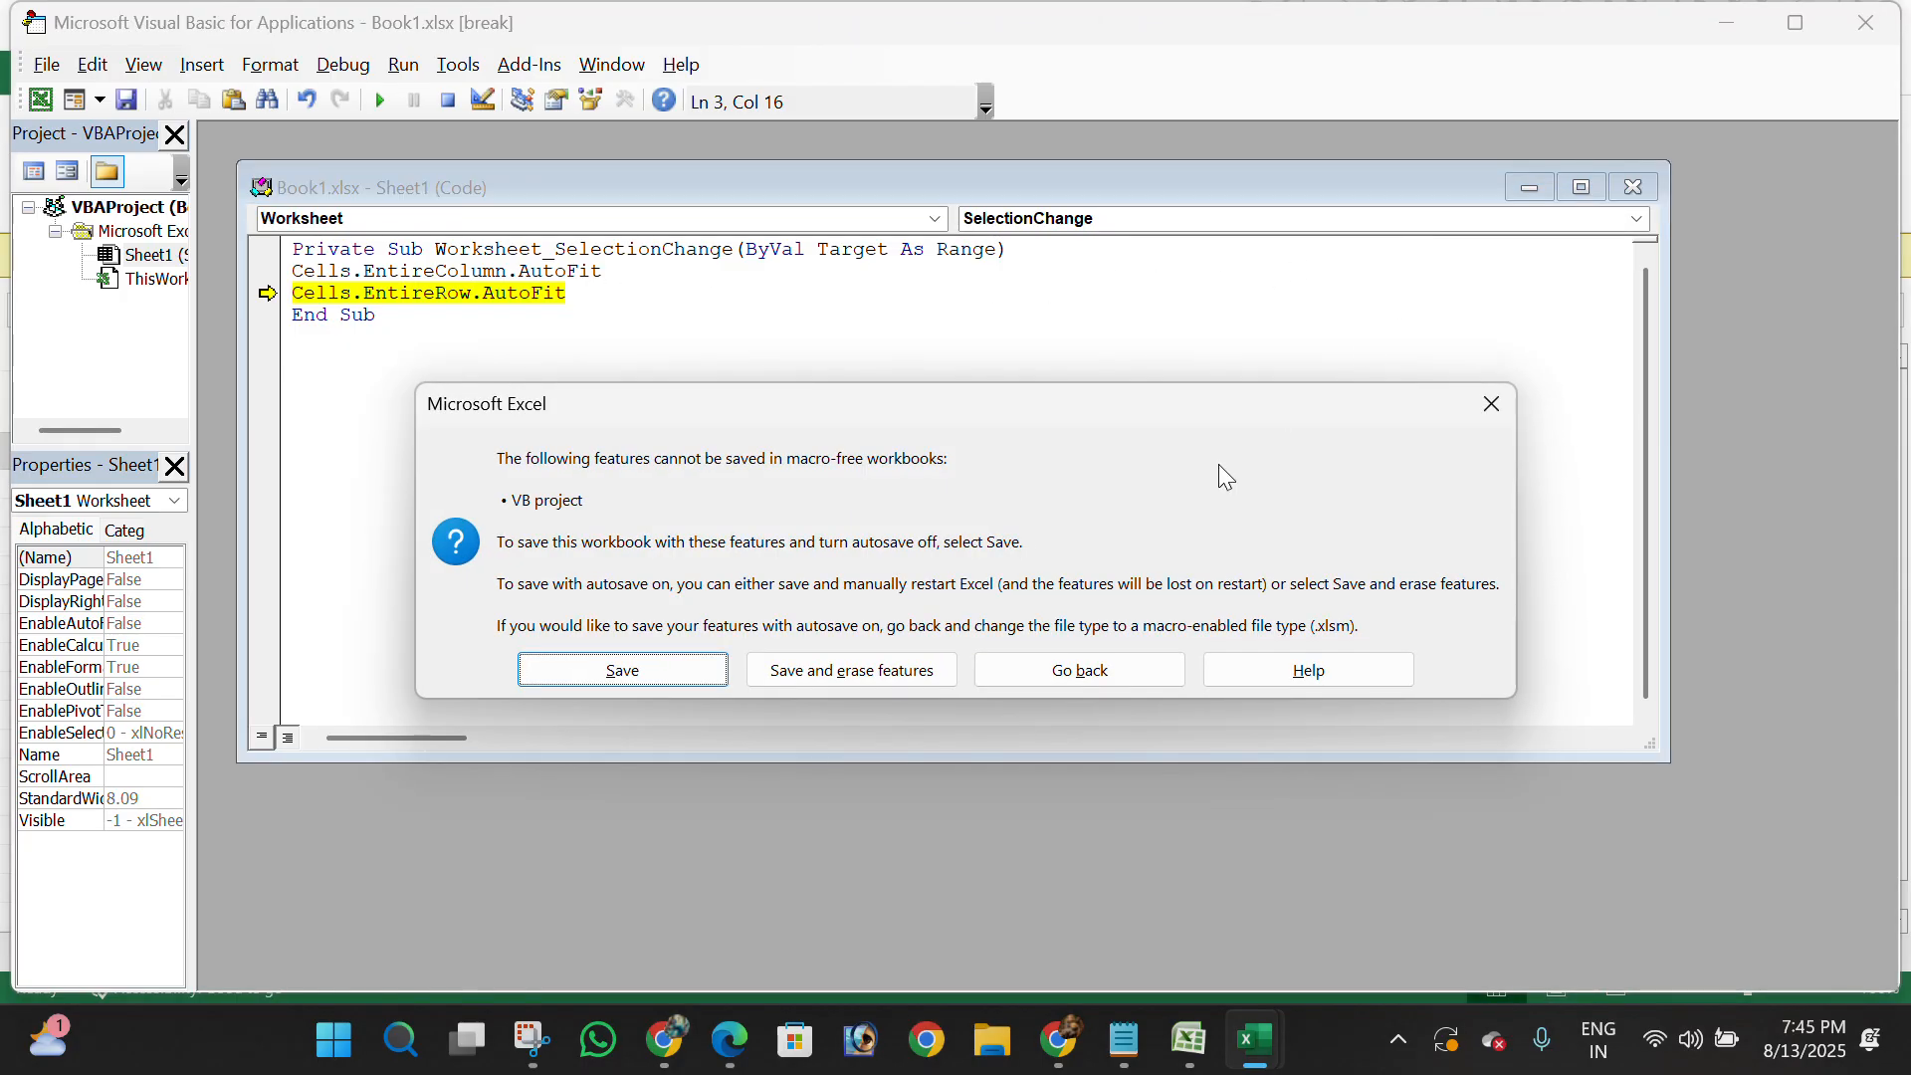
left_click(665, 679)
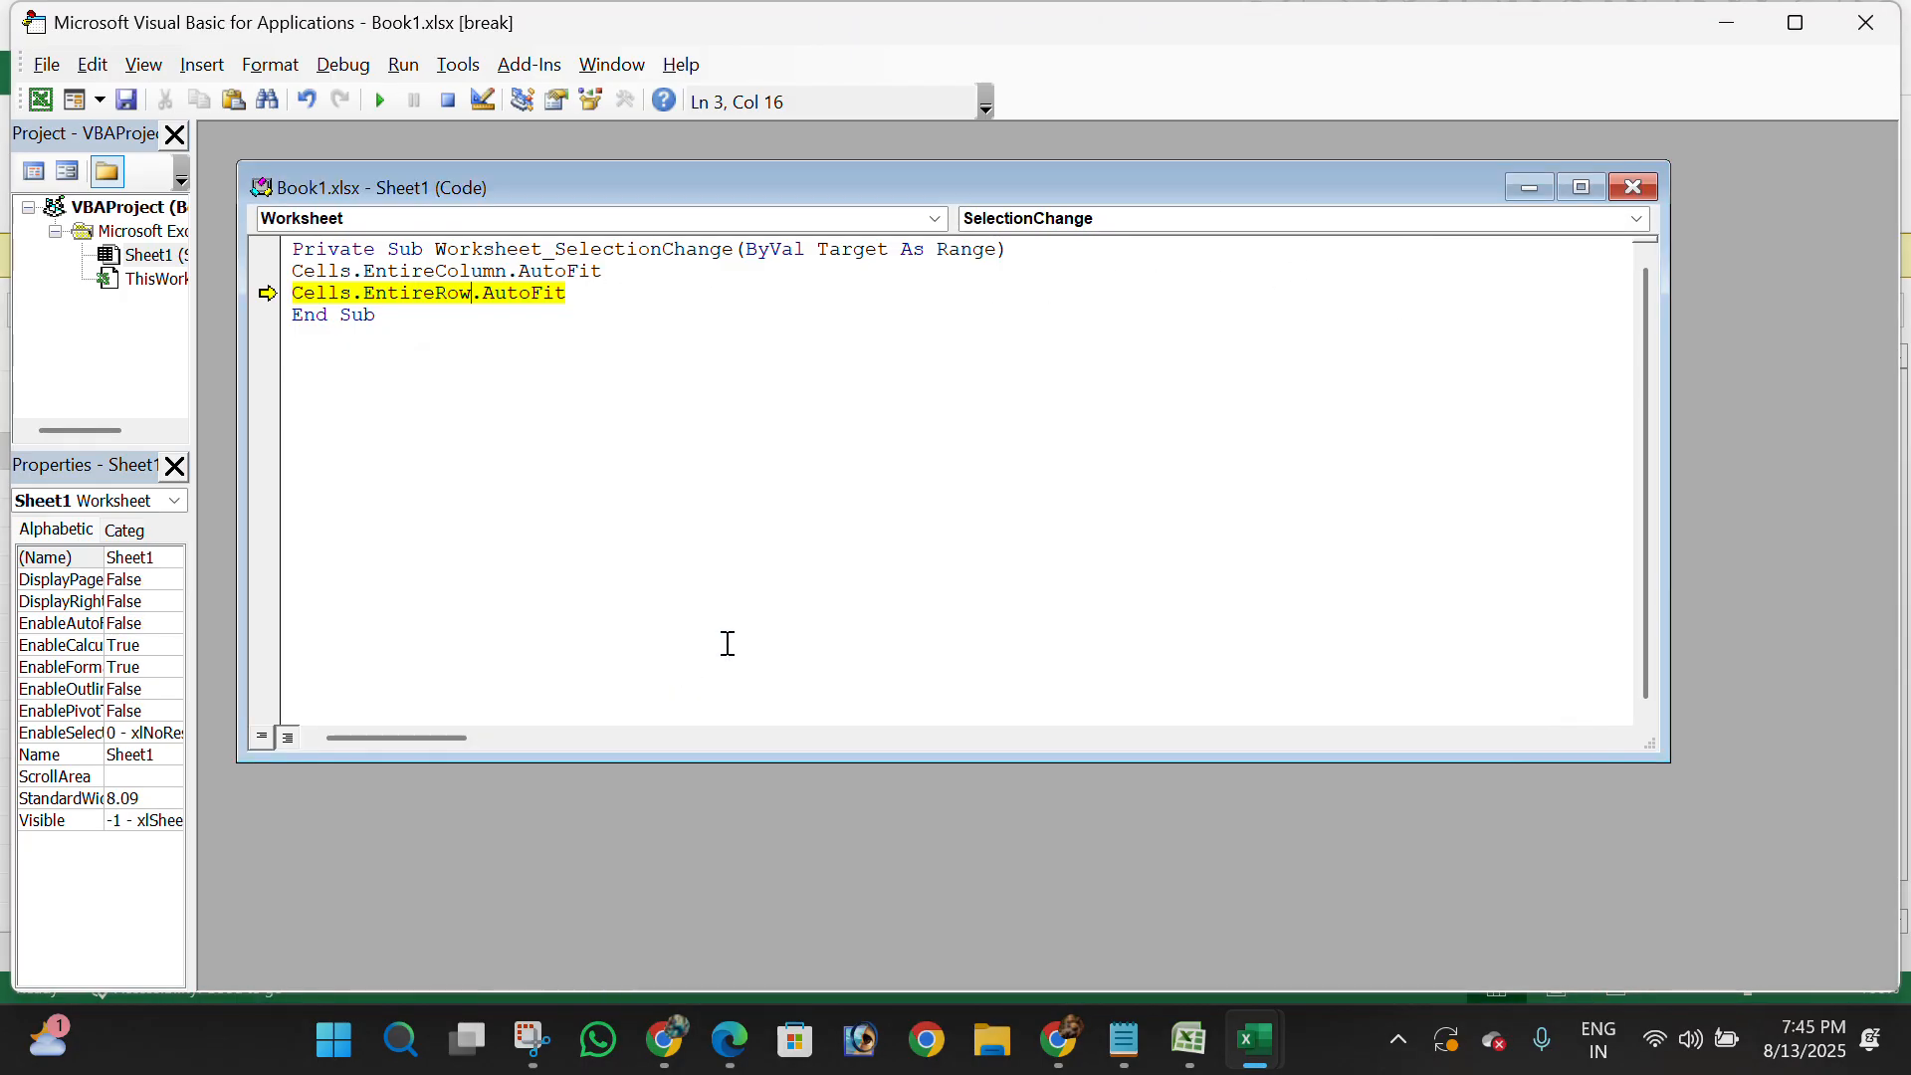
left_click(1633, 187)
left_click(1866, 22)
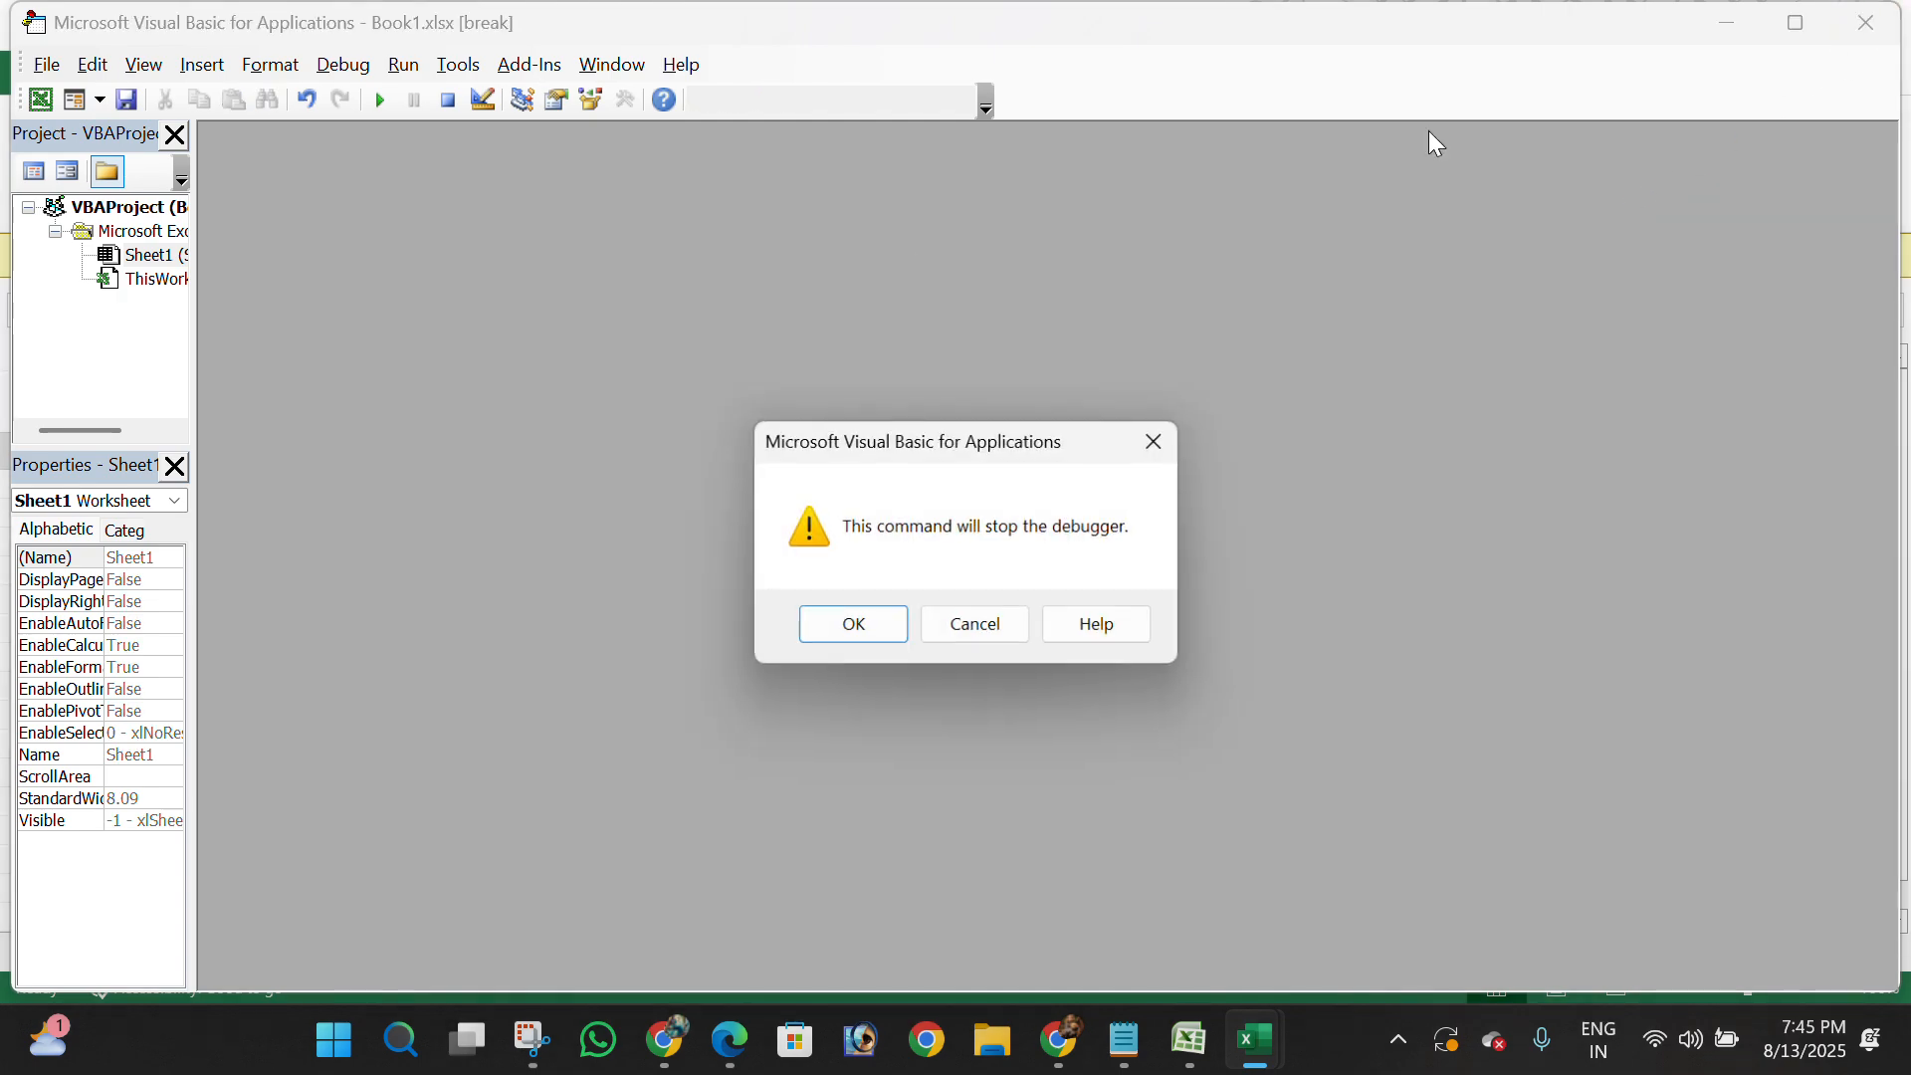
left_click(849, 623)
Enter the header "name of the candidate" in cell D2 and move on to E2 to trigger the auto-fit
type("na")
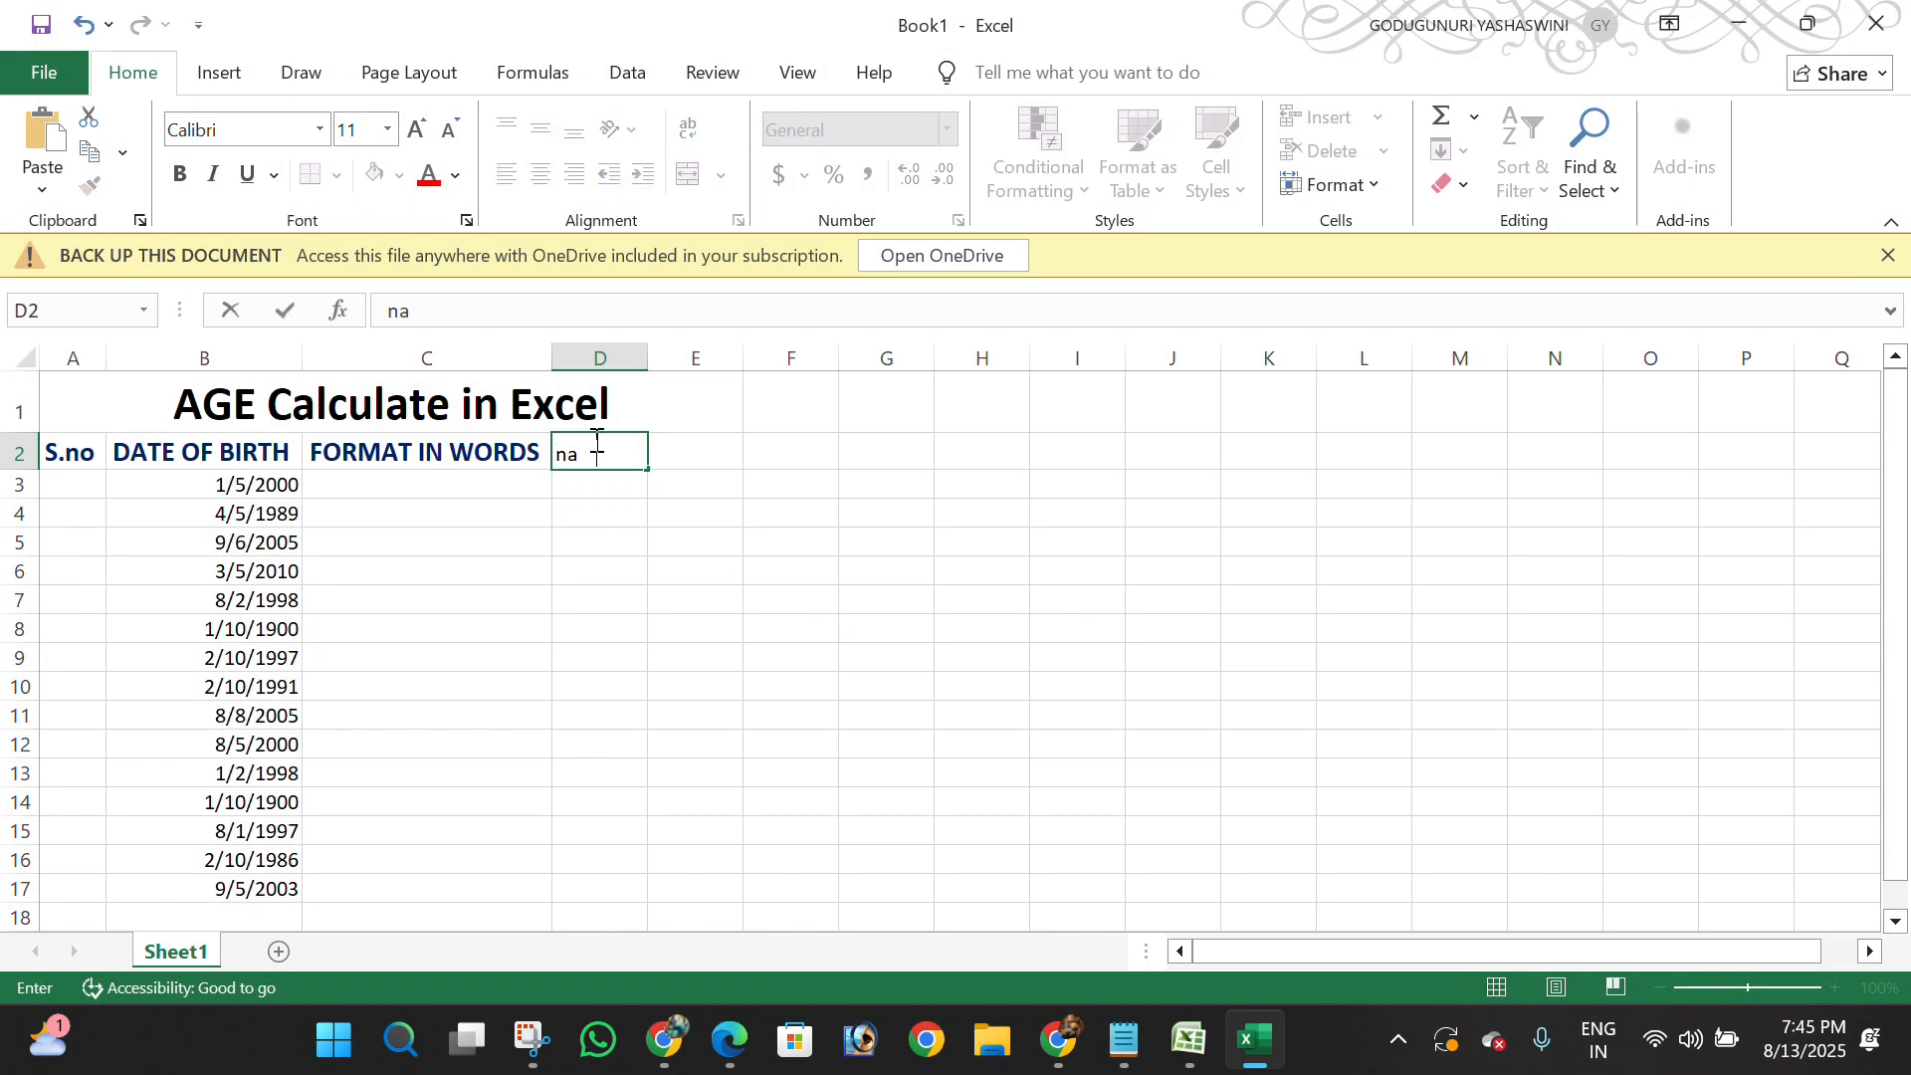
type("me of the ")
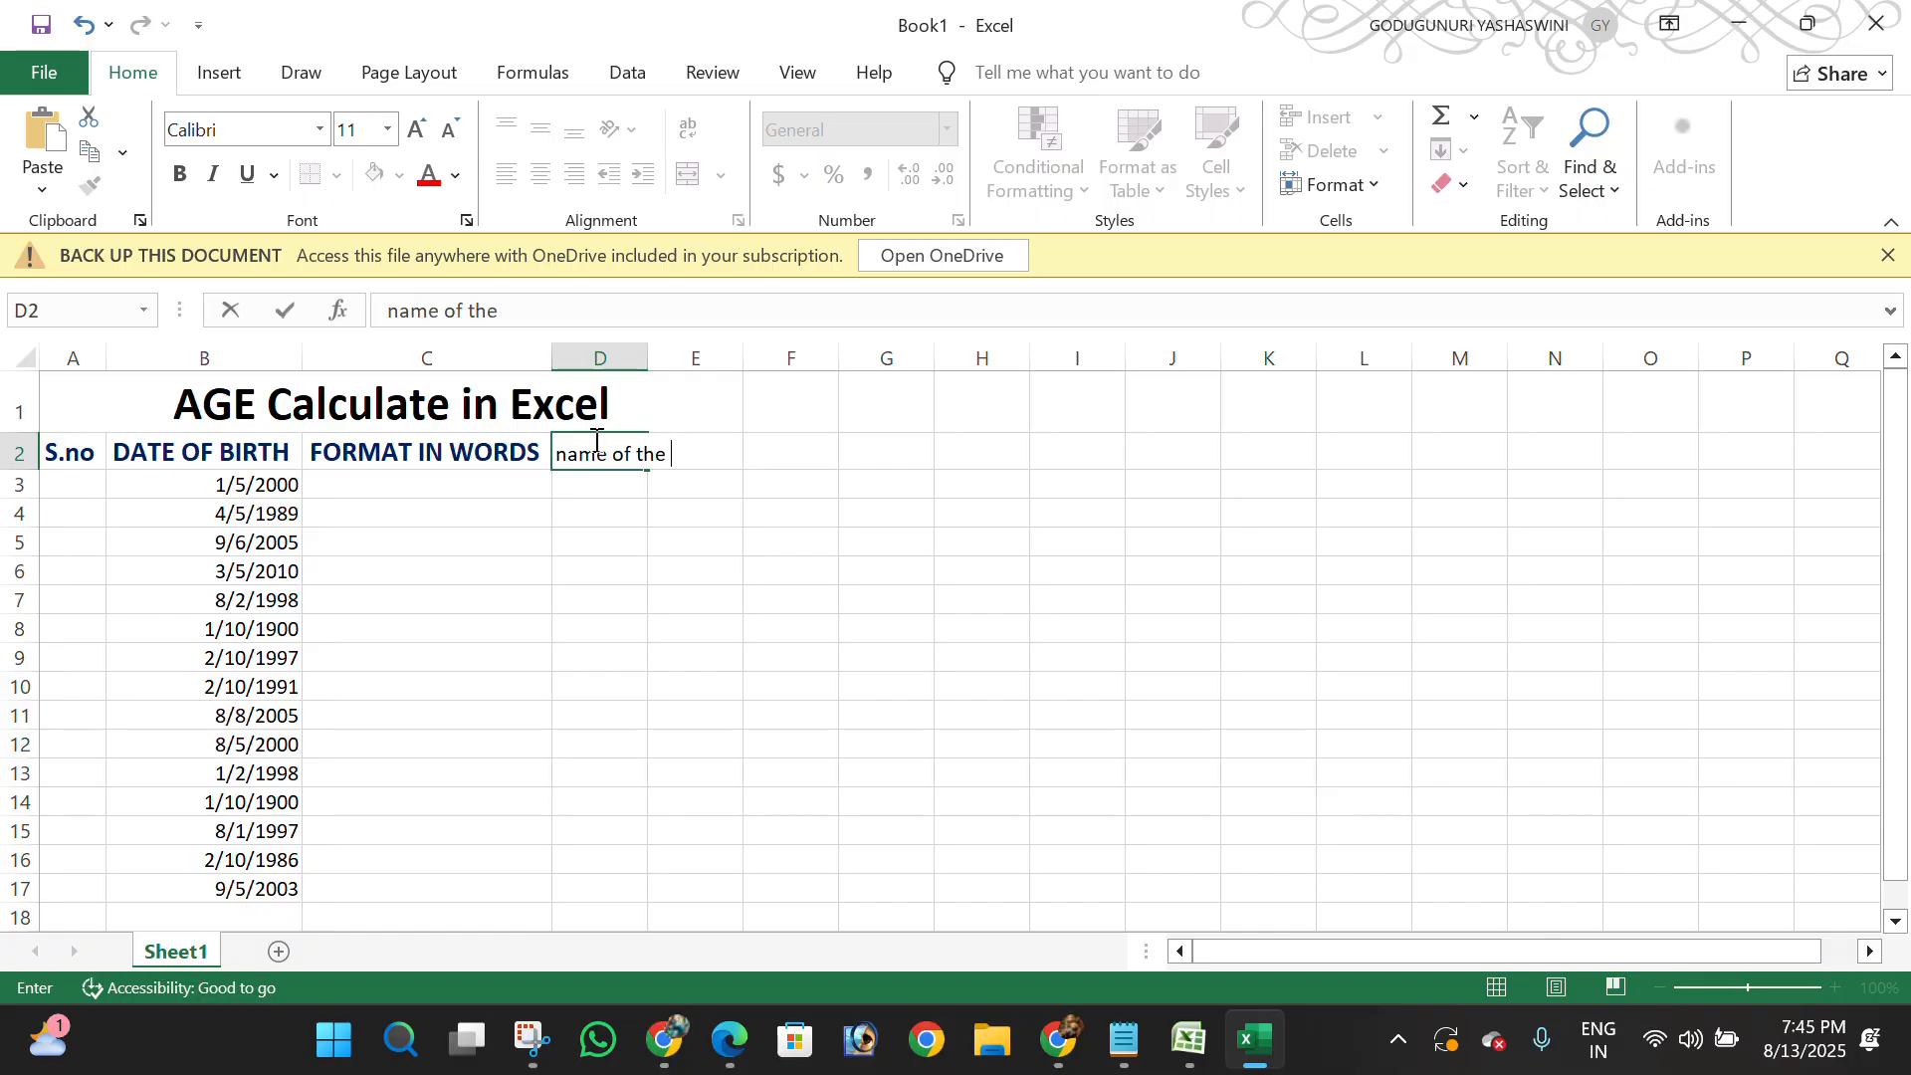
type("candidate")
key("Tab")
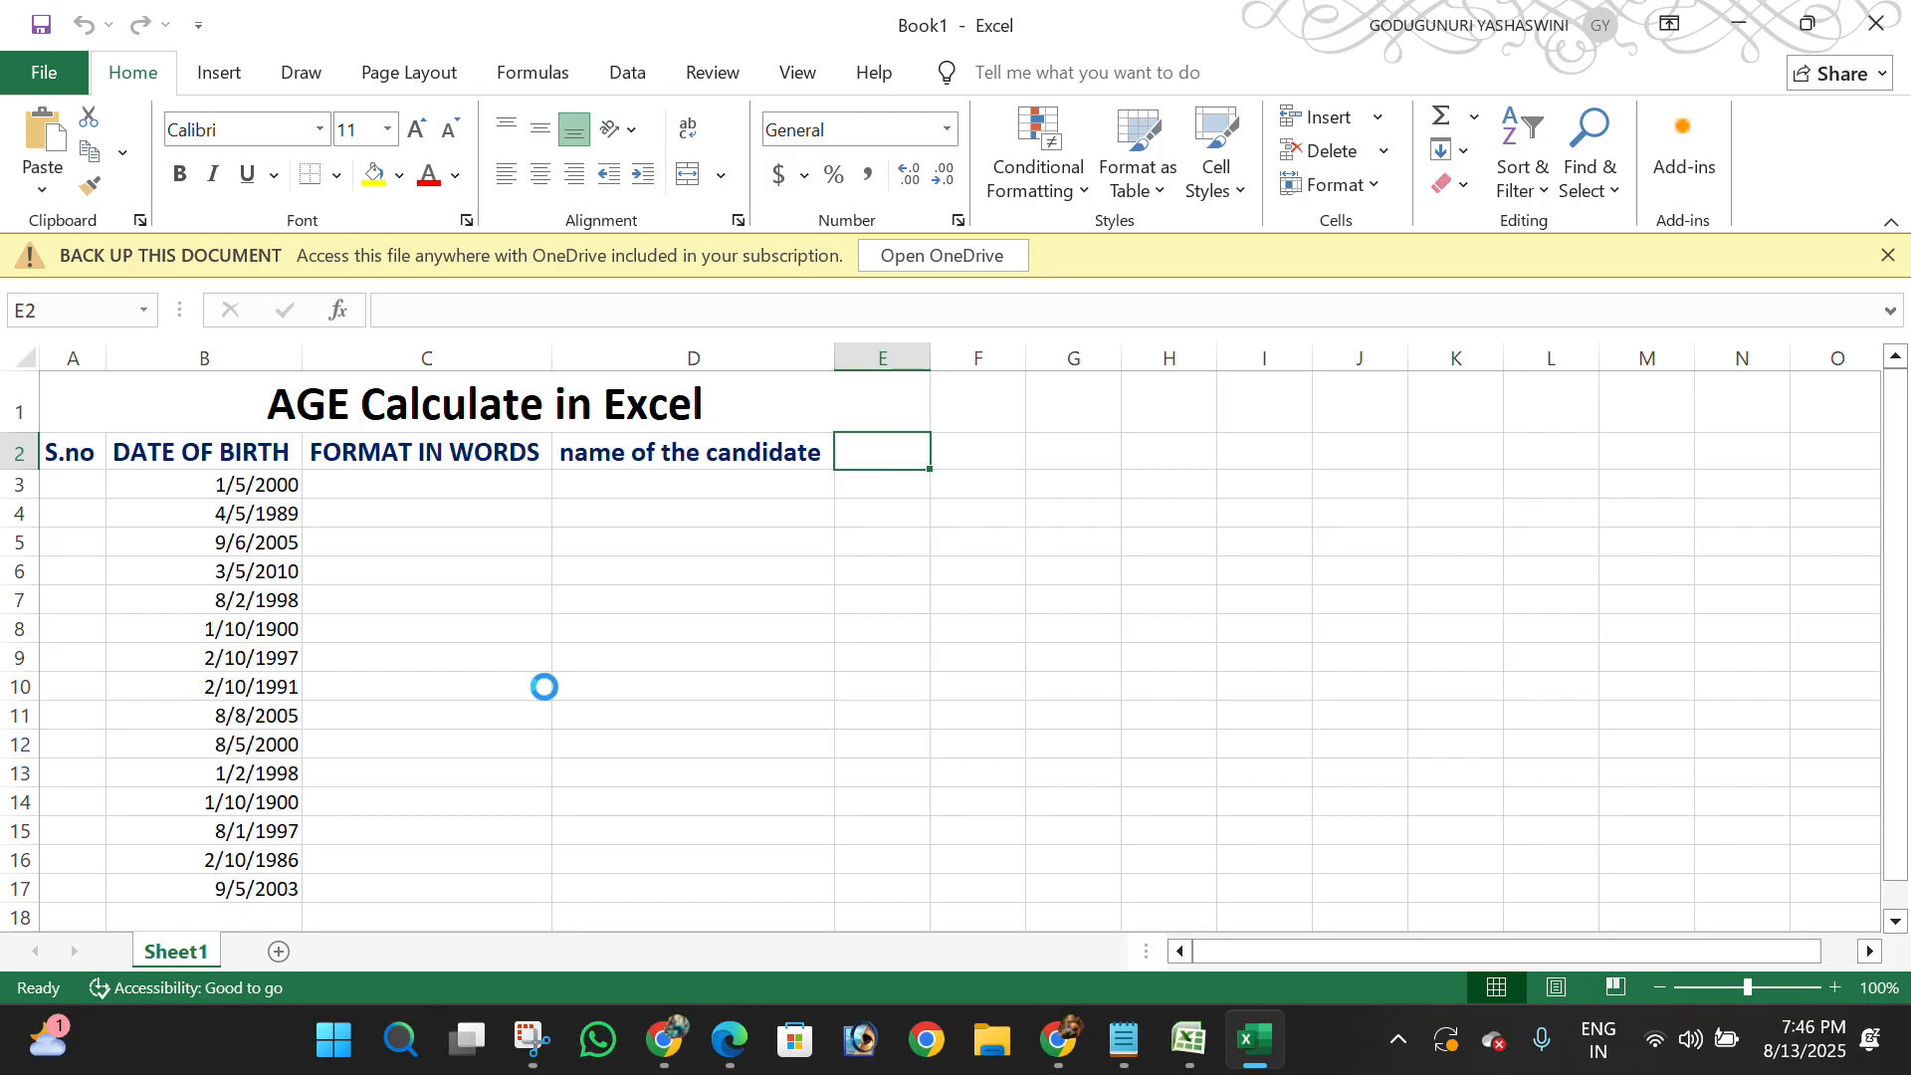
Select the entire sheet and center its contents horizontally
key("ctrl+a")
key("ctrl+a")
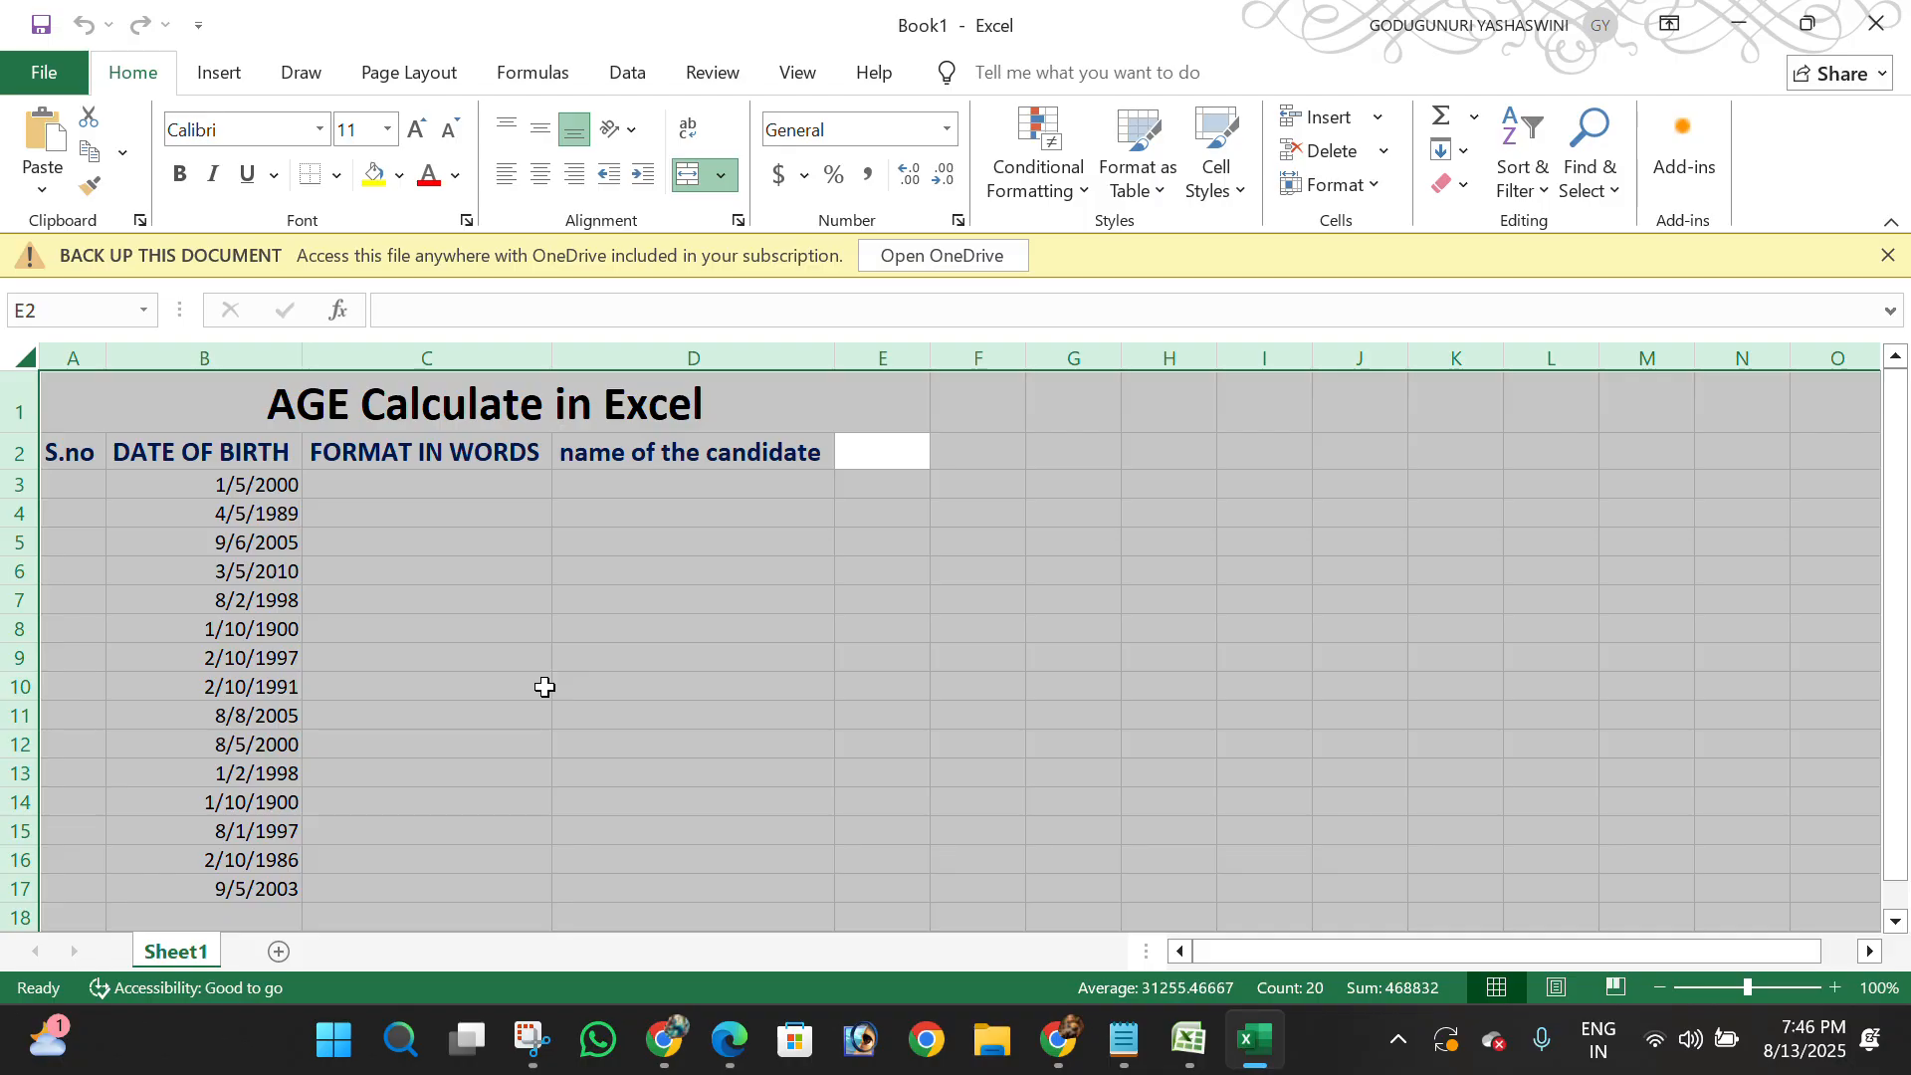
key("alt")
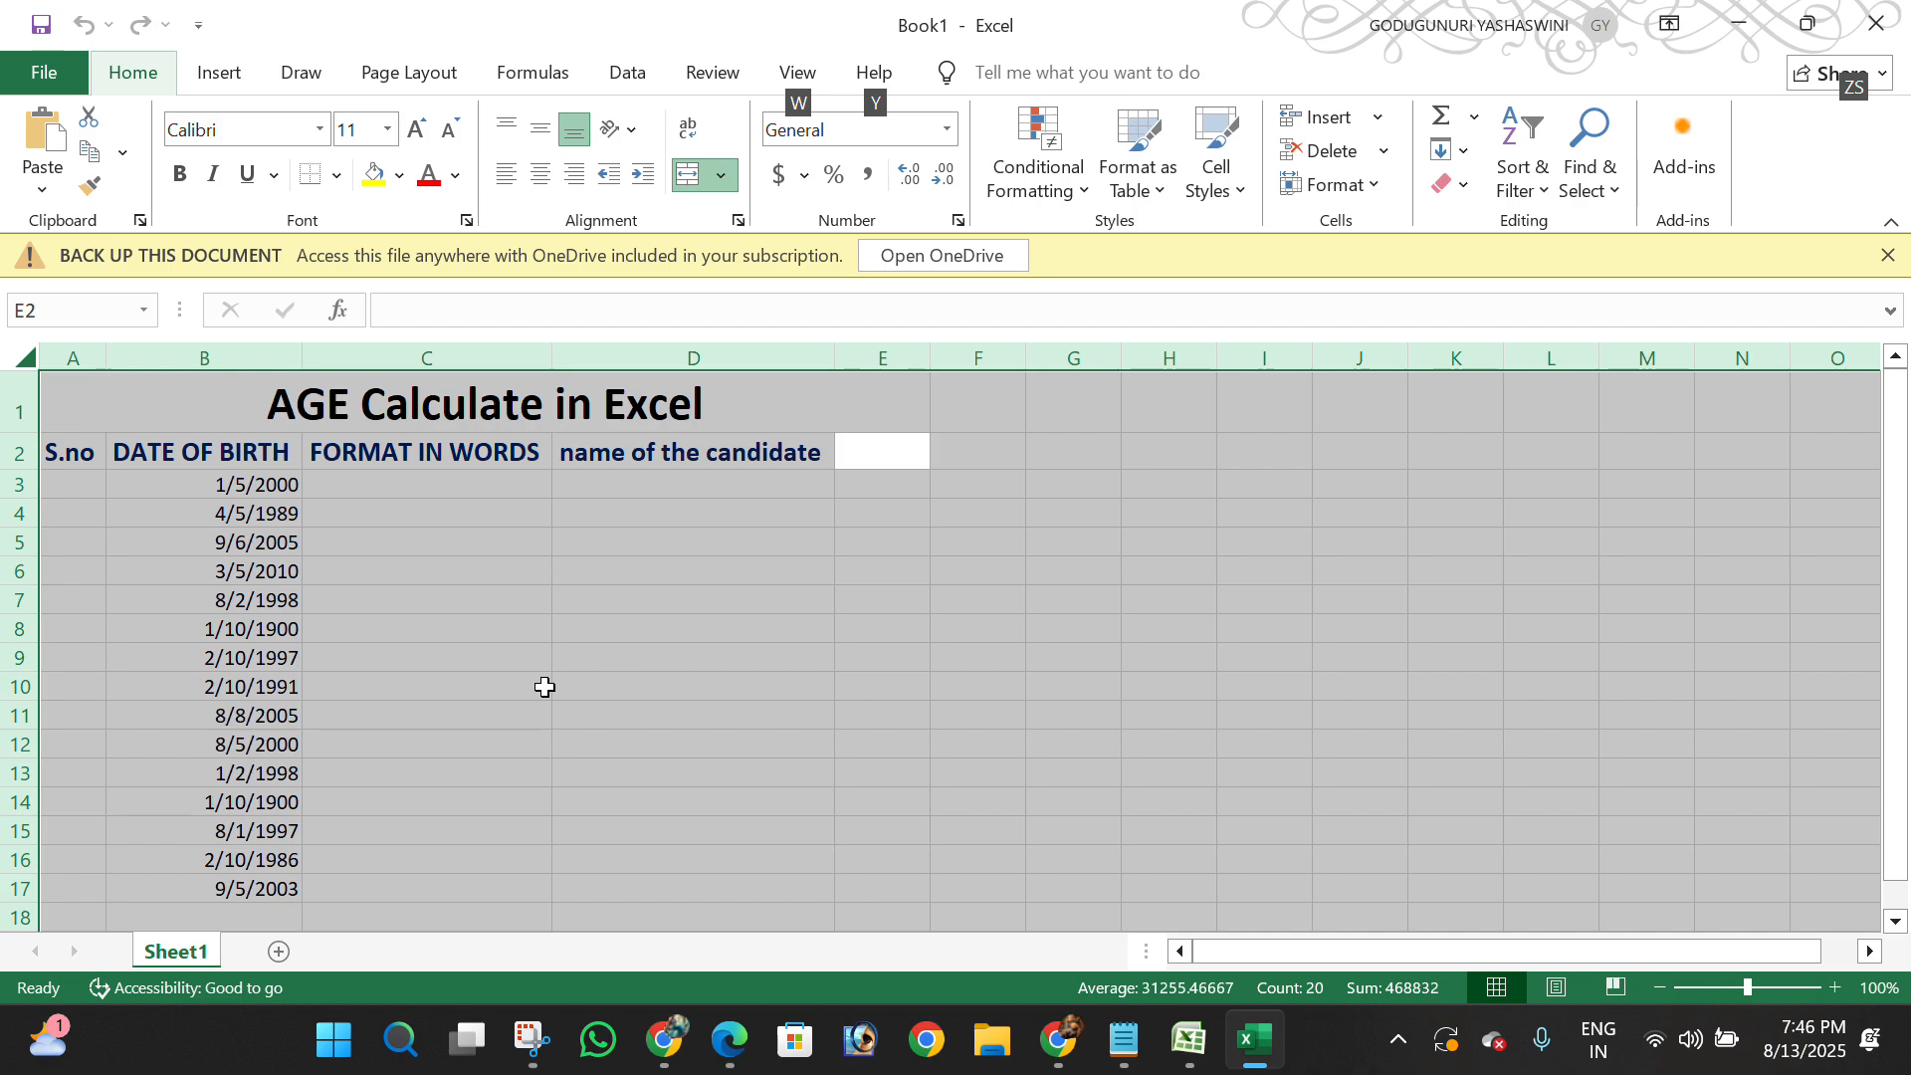
key("h")
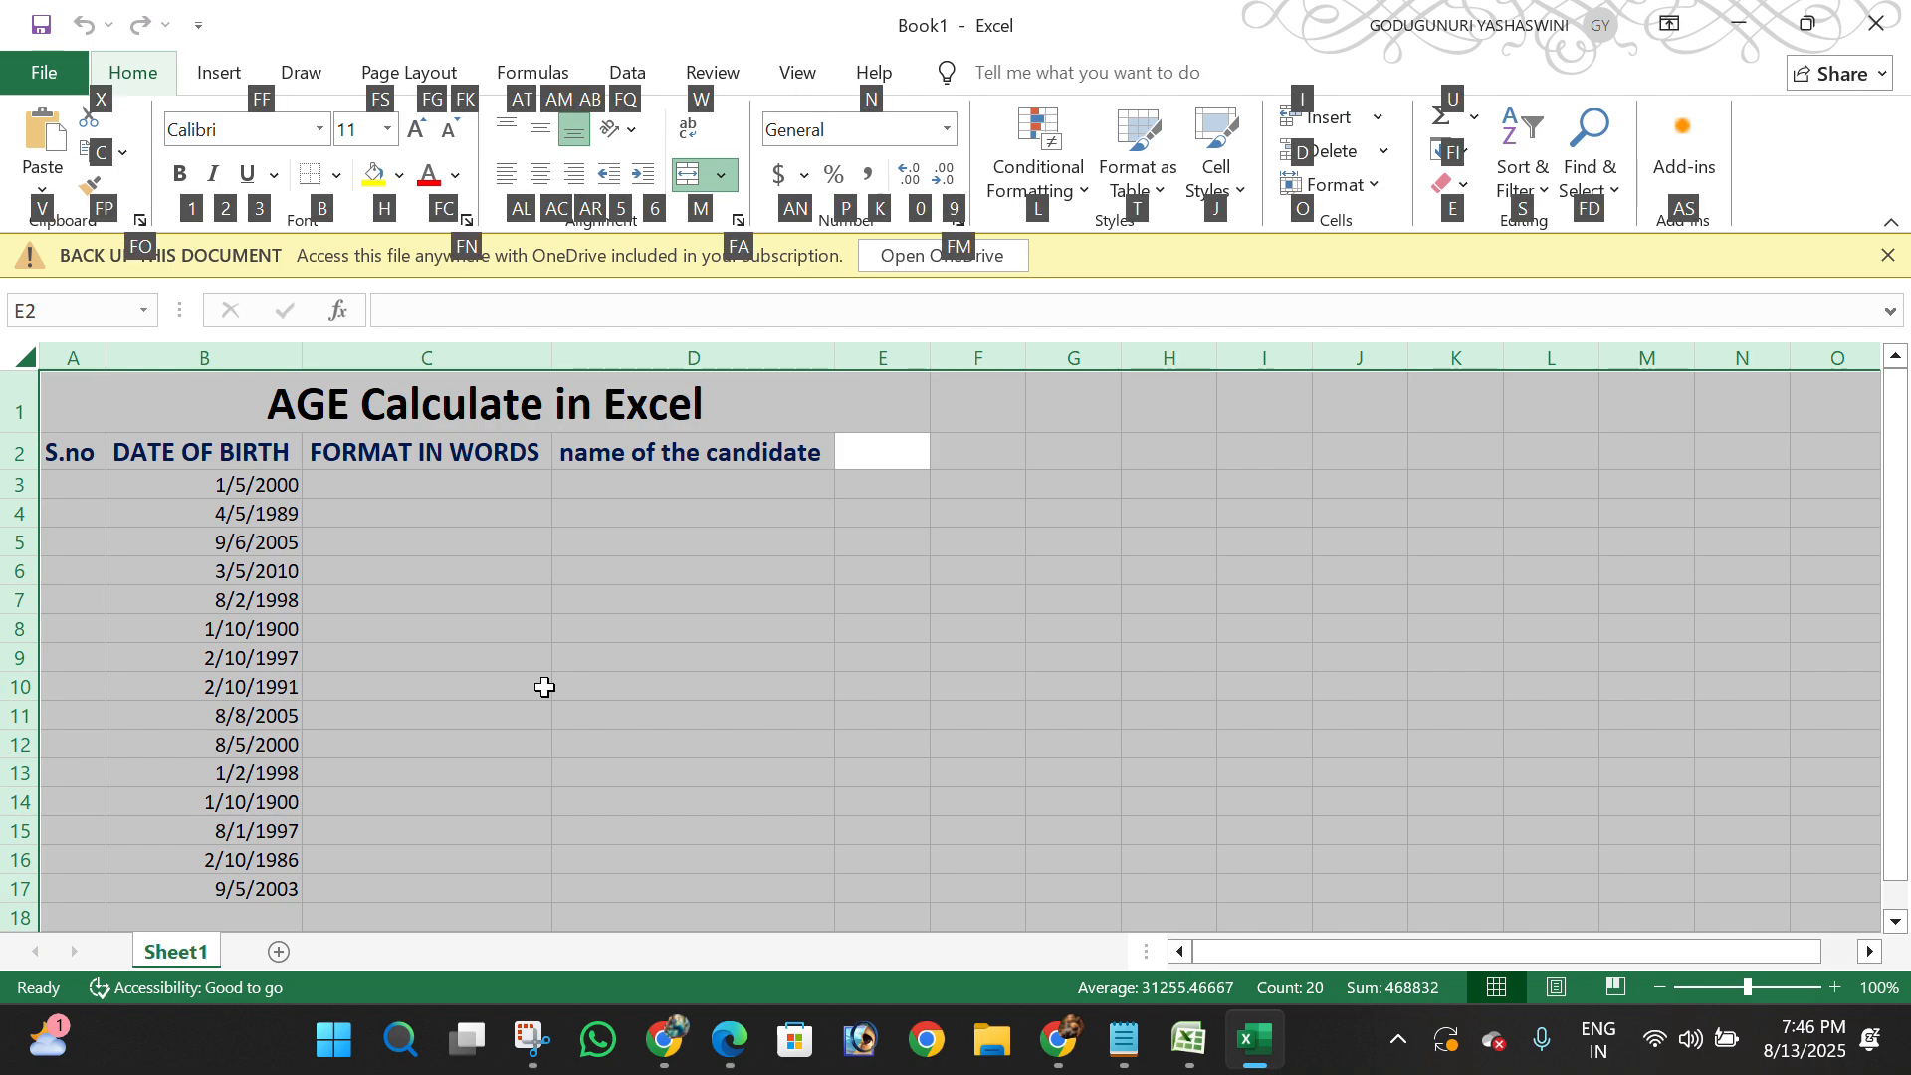
key("a")
key("c")
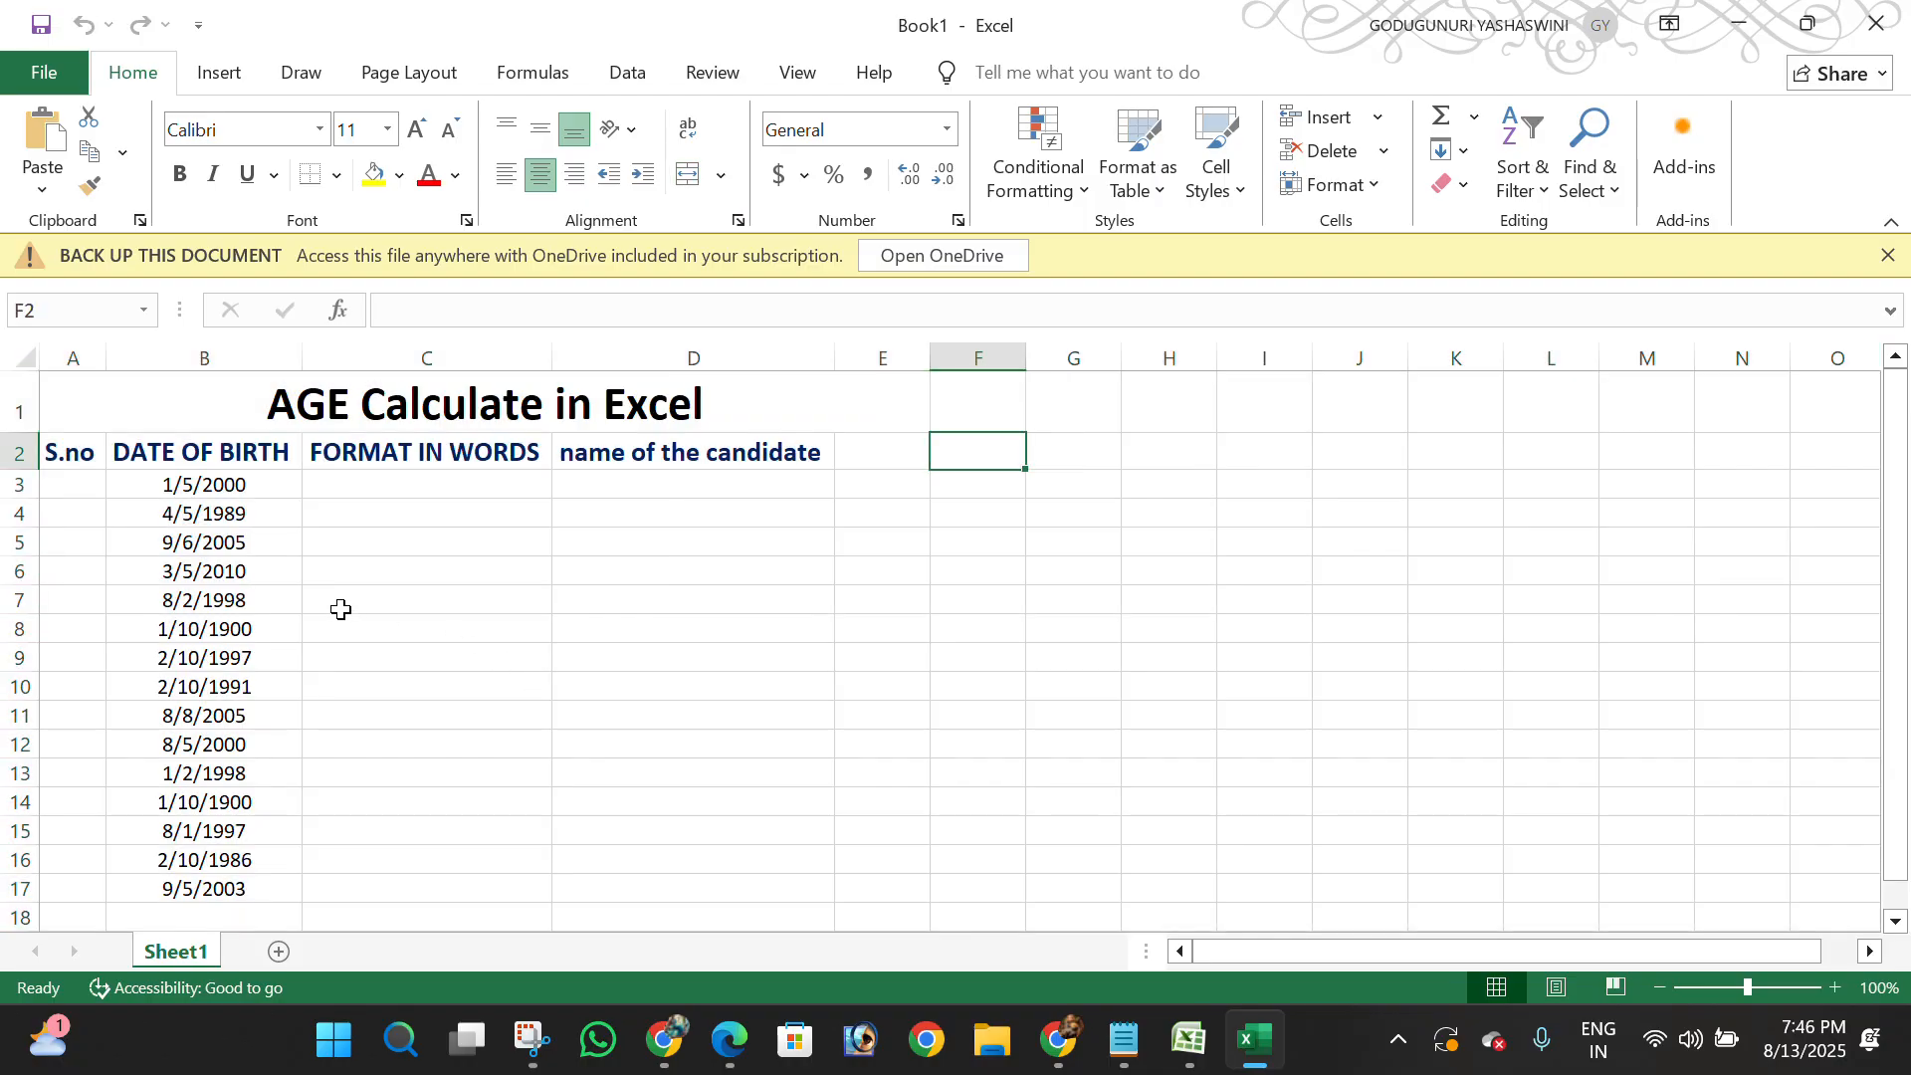
Enter the formula =TODAY()-B3 in cell C3 under FORMAT IN WORDS
left_click(428, 485)
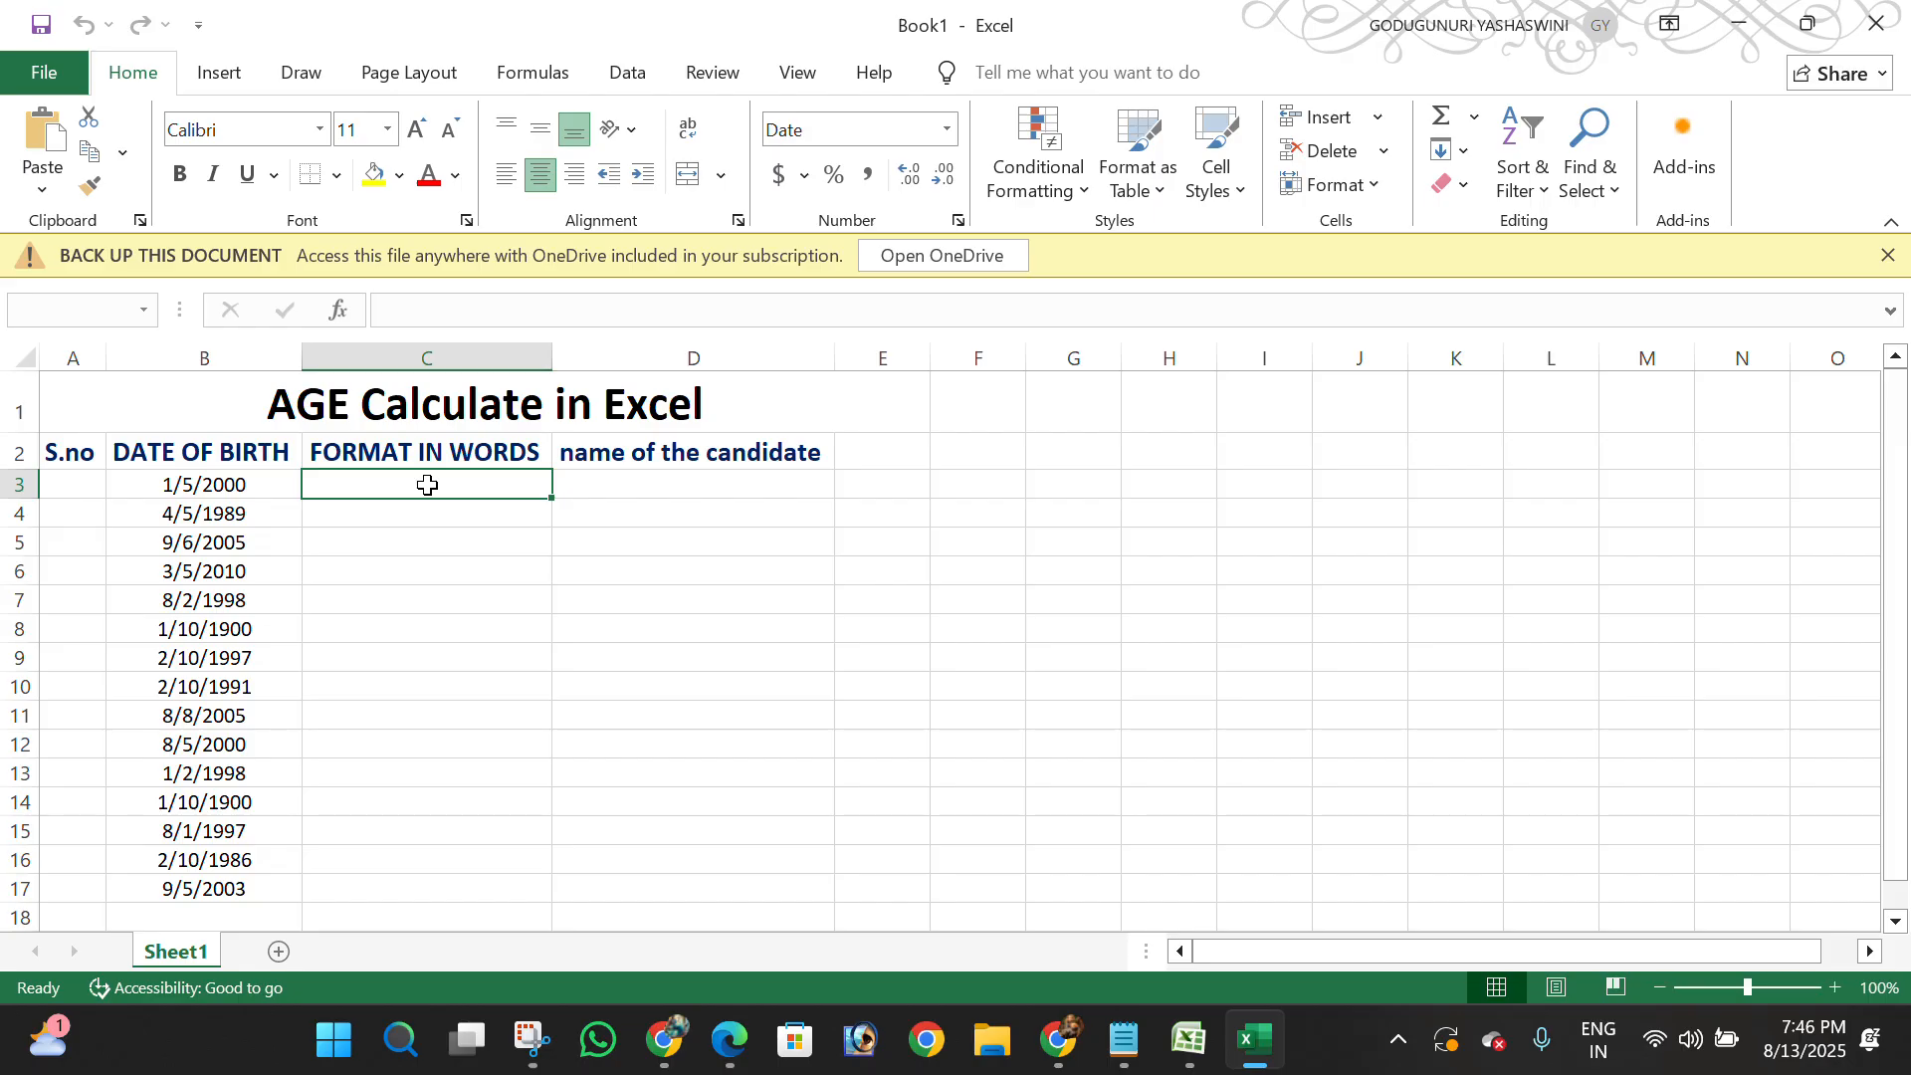
type("=")
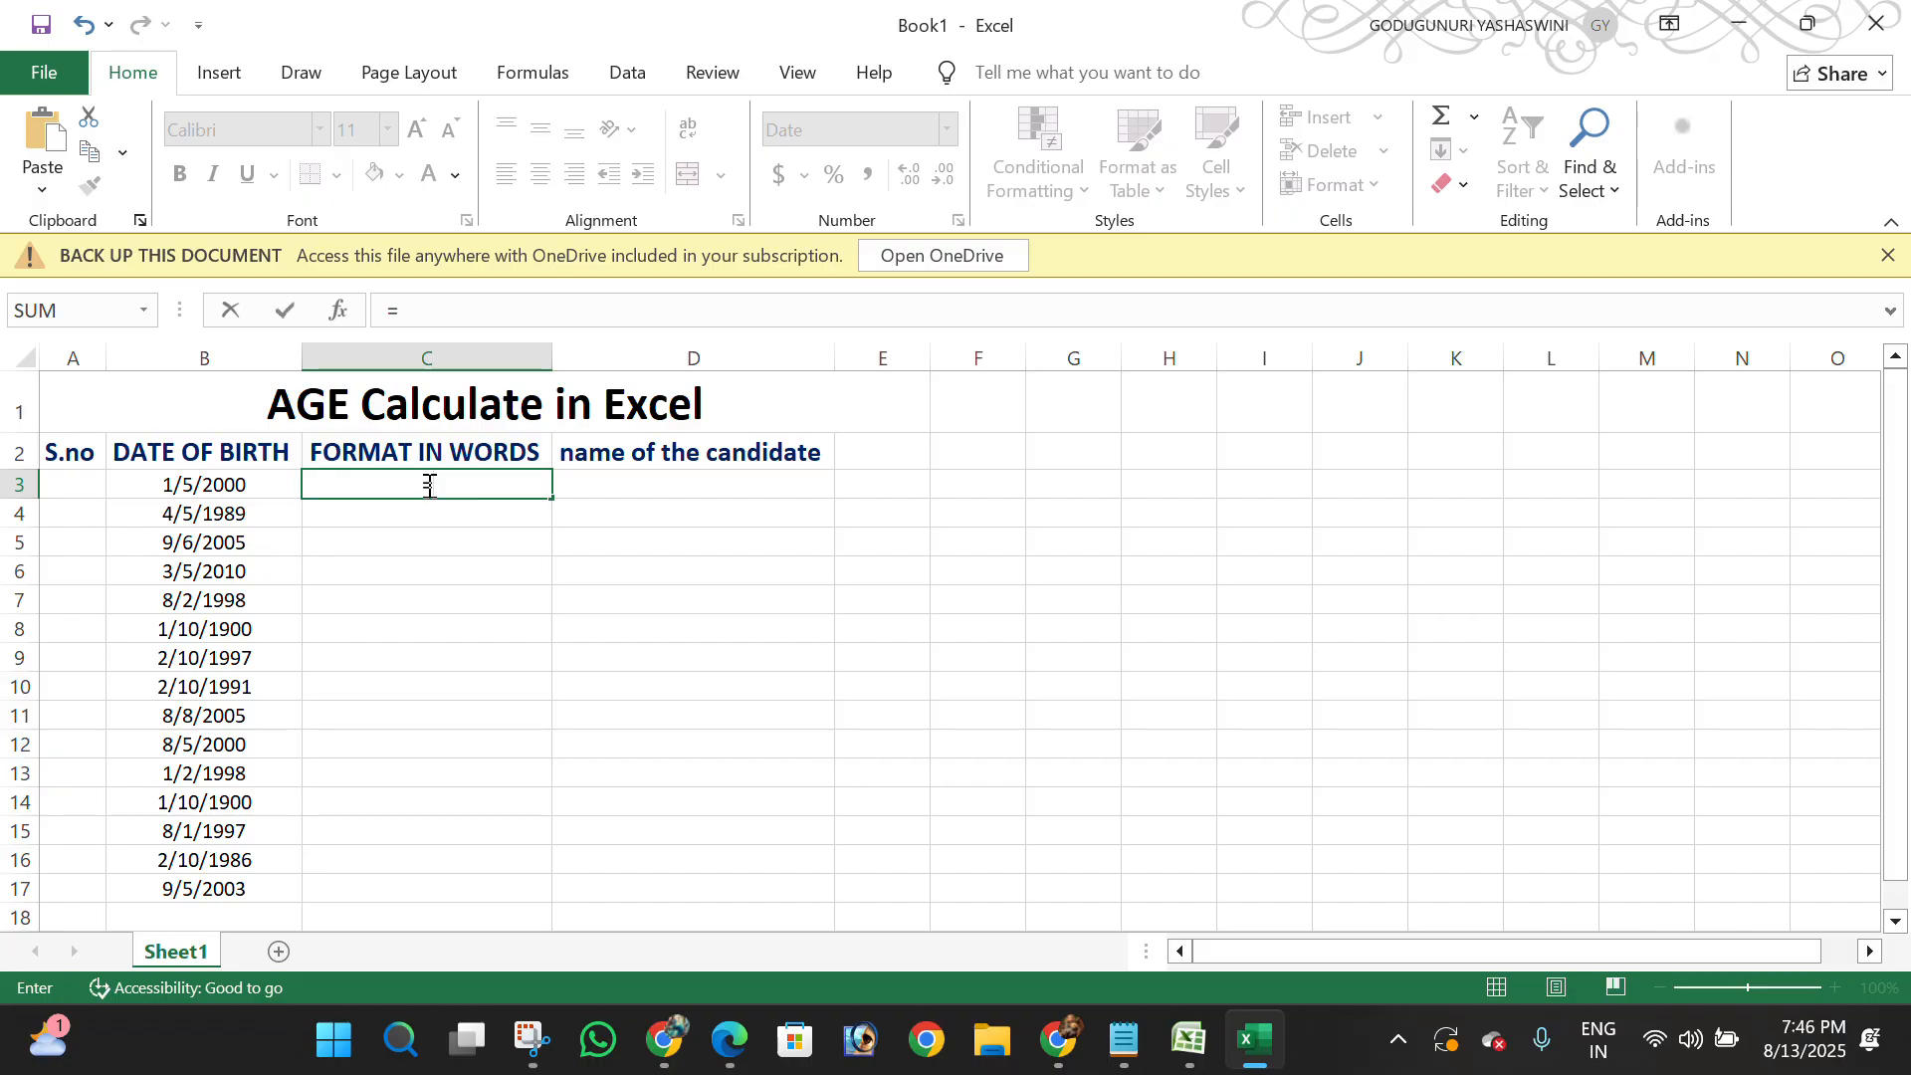
type("today")
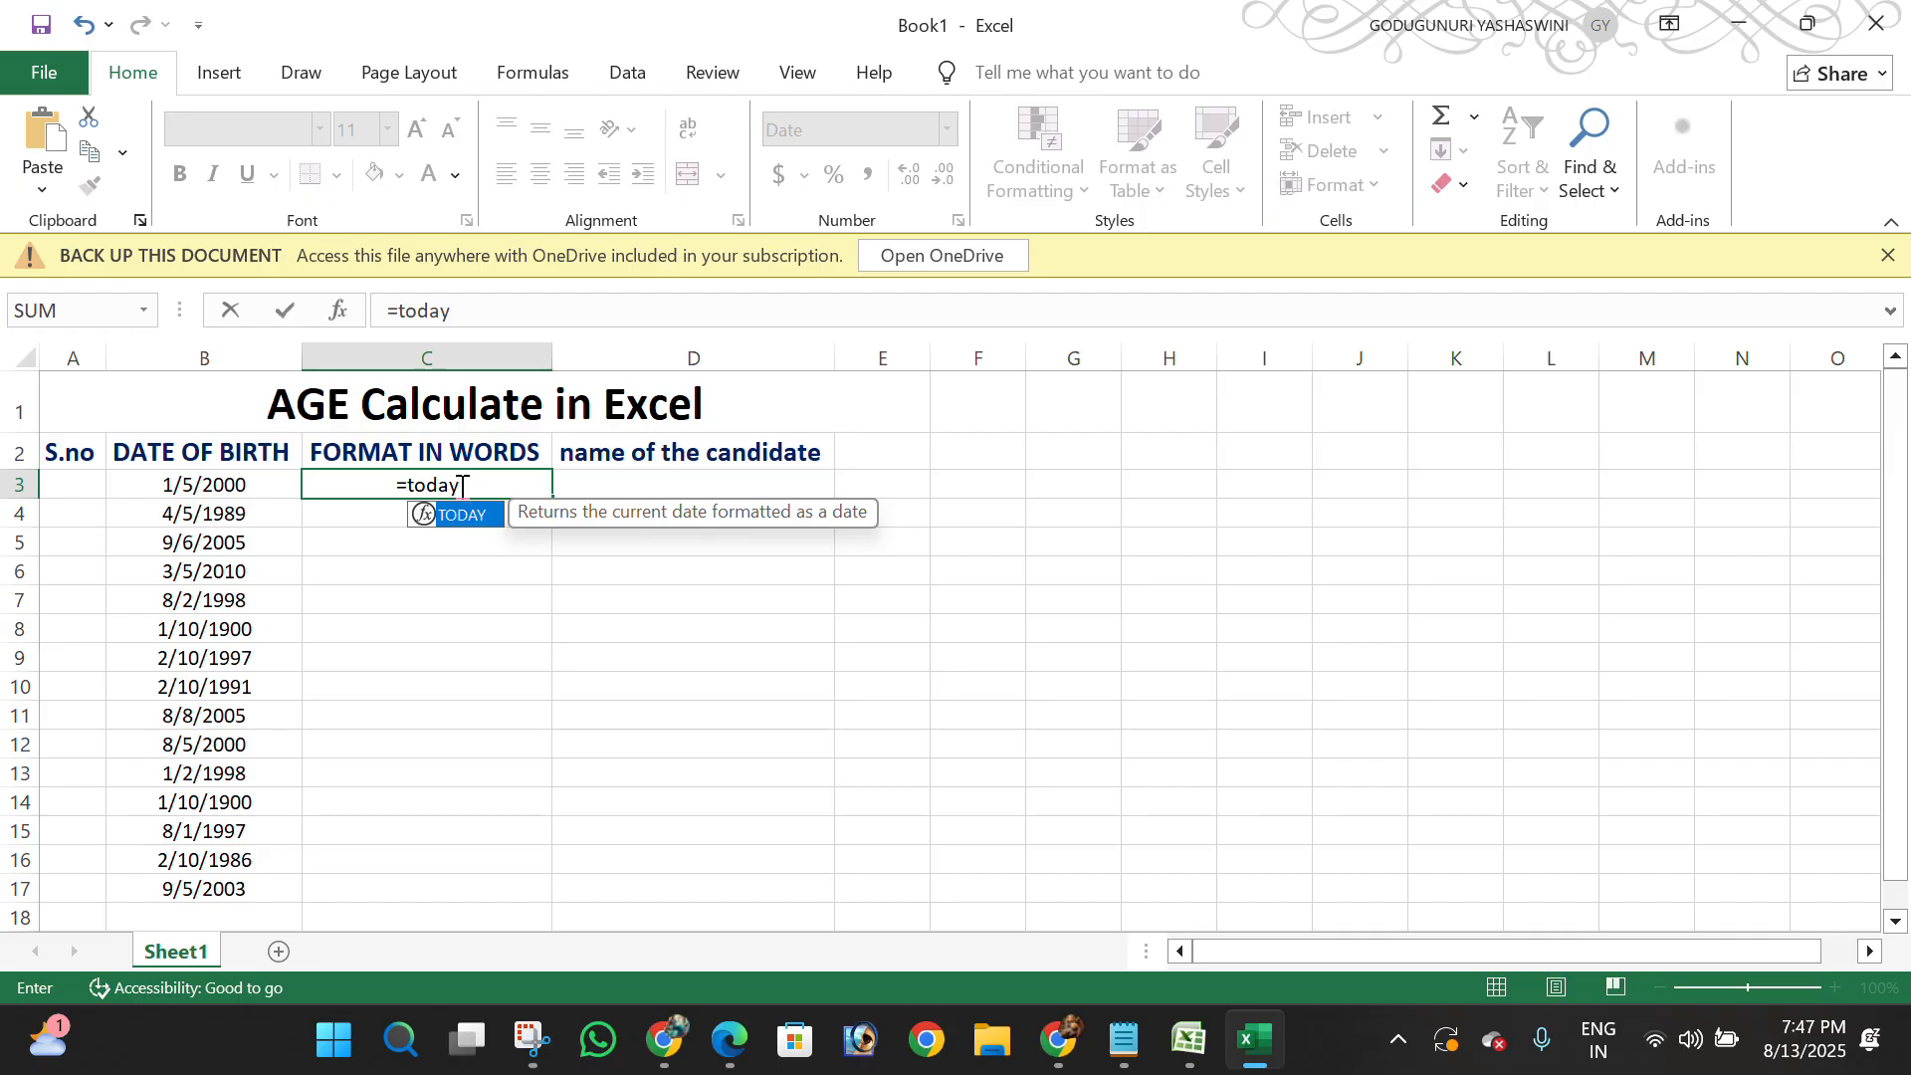
type("()")
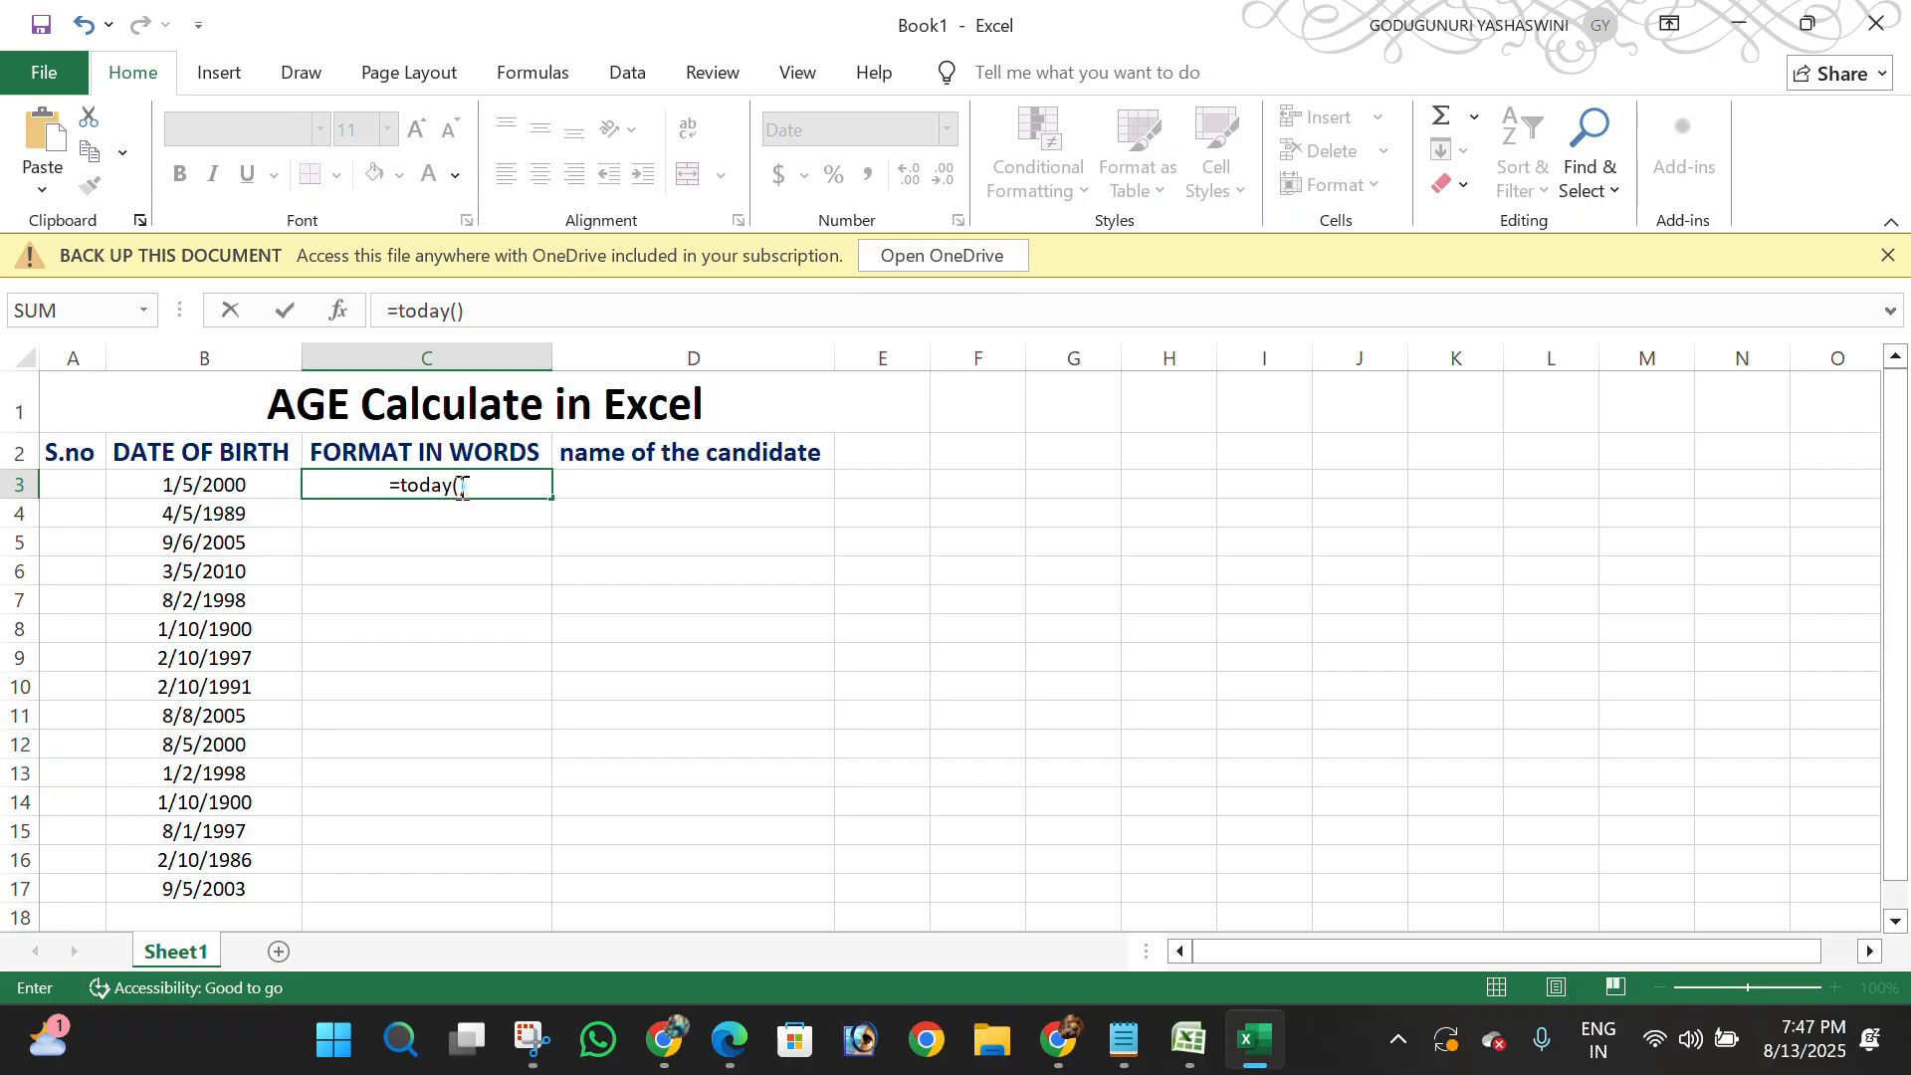
type("-")
left_click(247, 486)
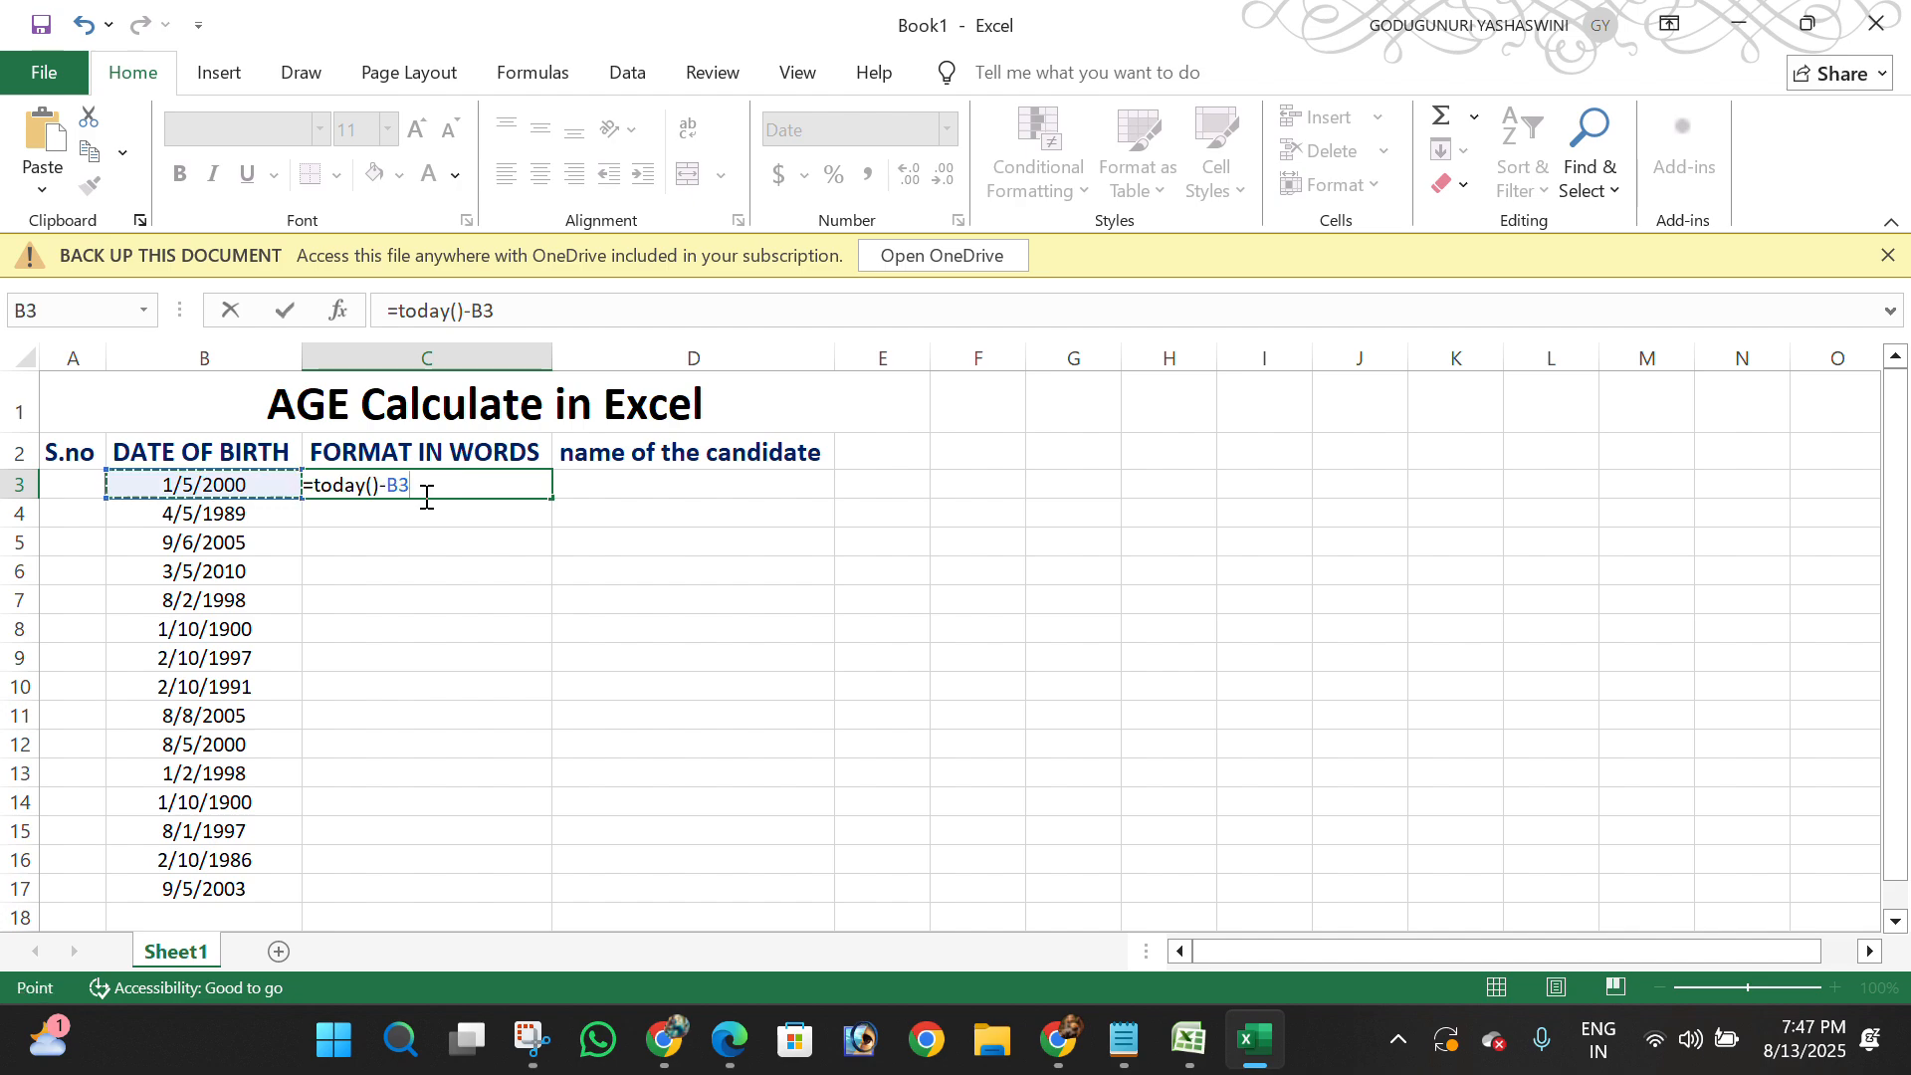
key("Return")
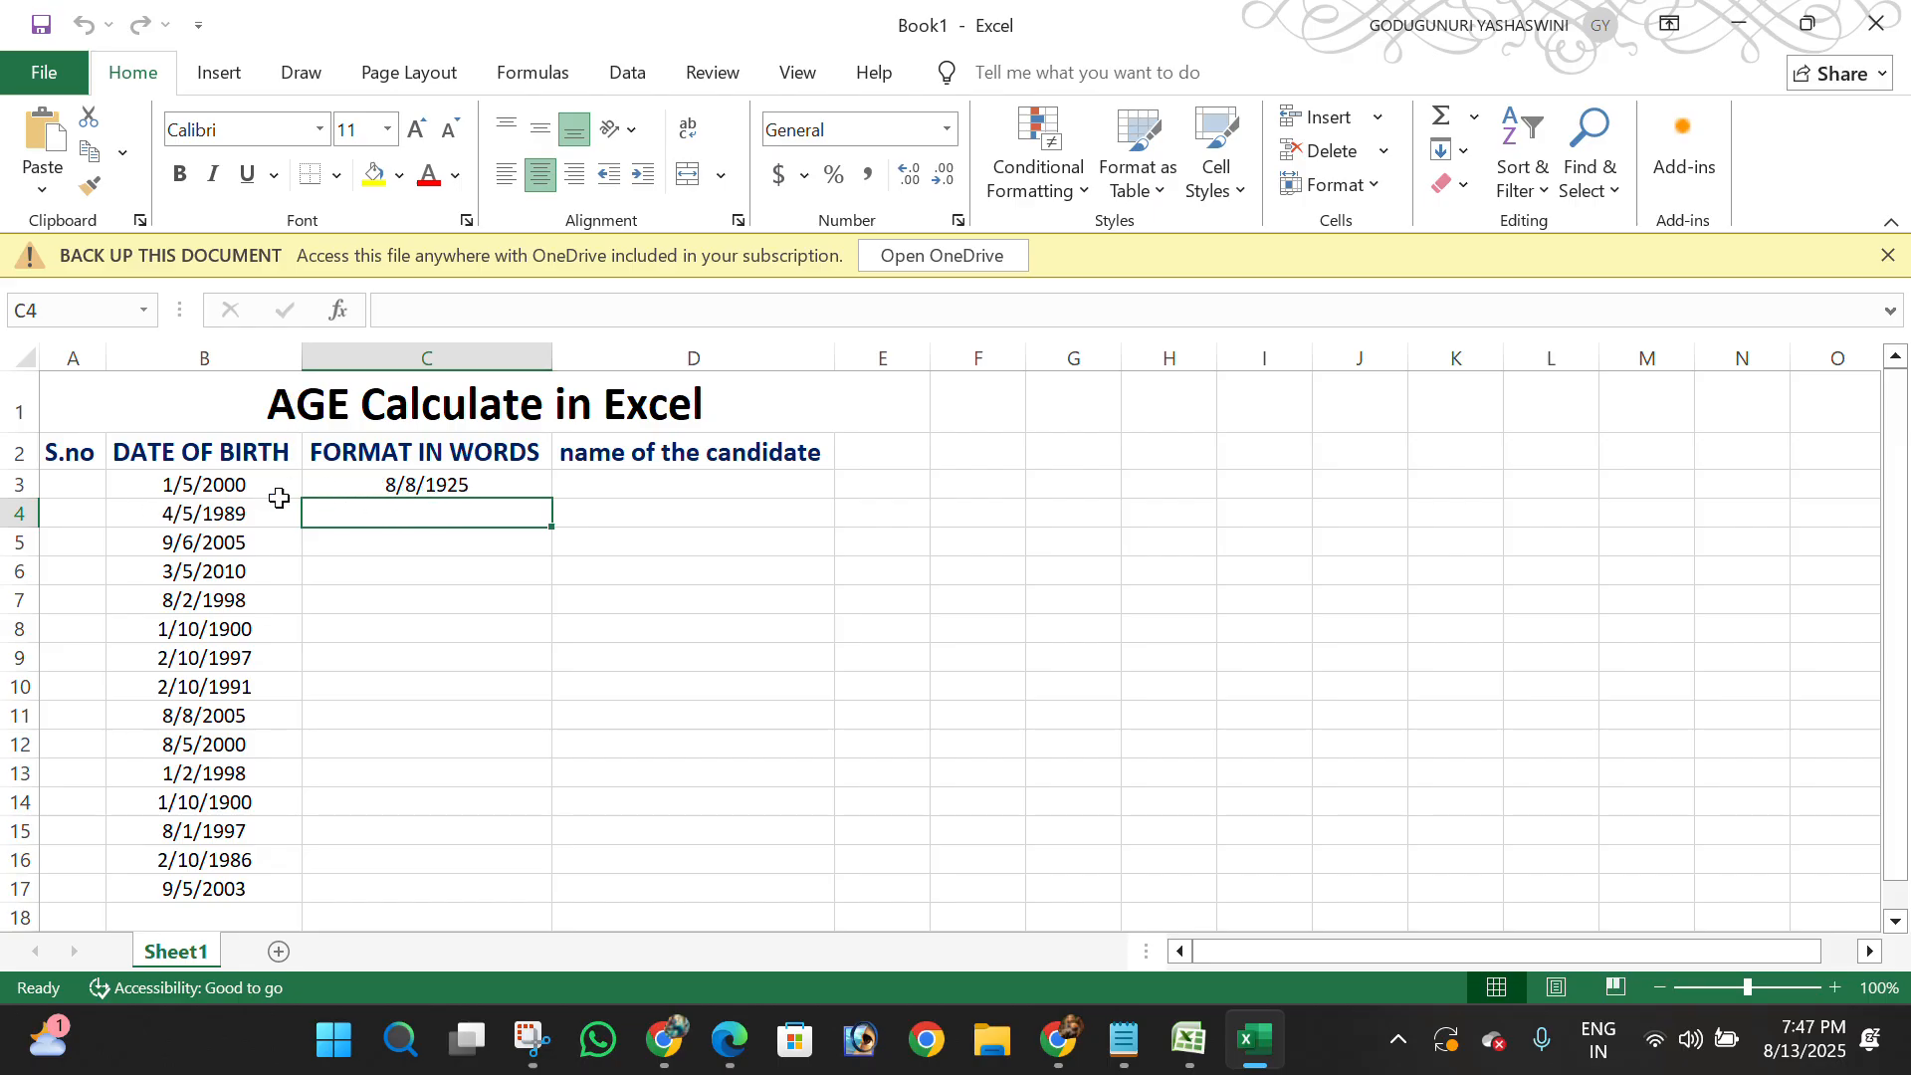
Add a Greater Than conditional formatting rule to cell C3, using 8/8/1925 and Light Red Fill with Dark Red Text
left_click(451, 479)
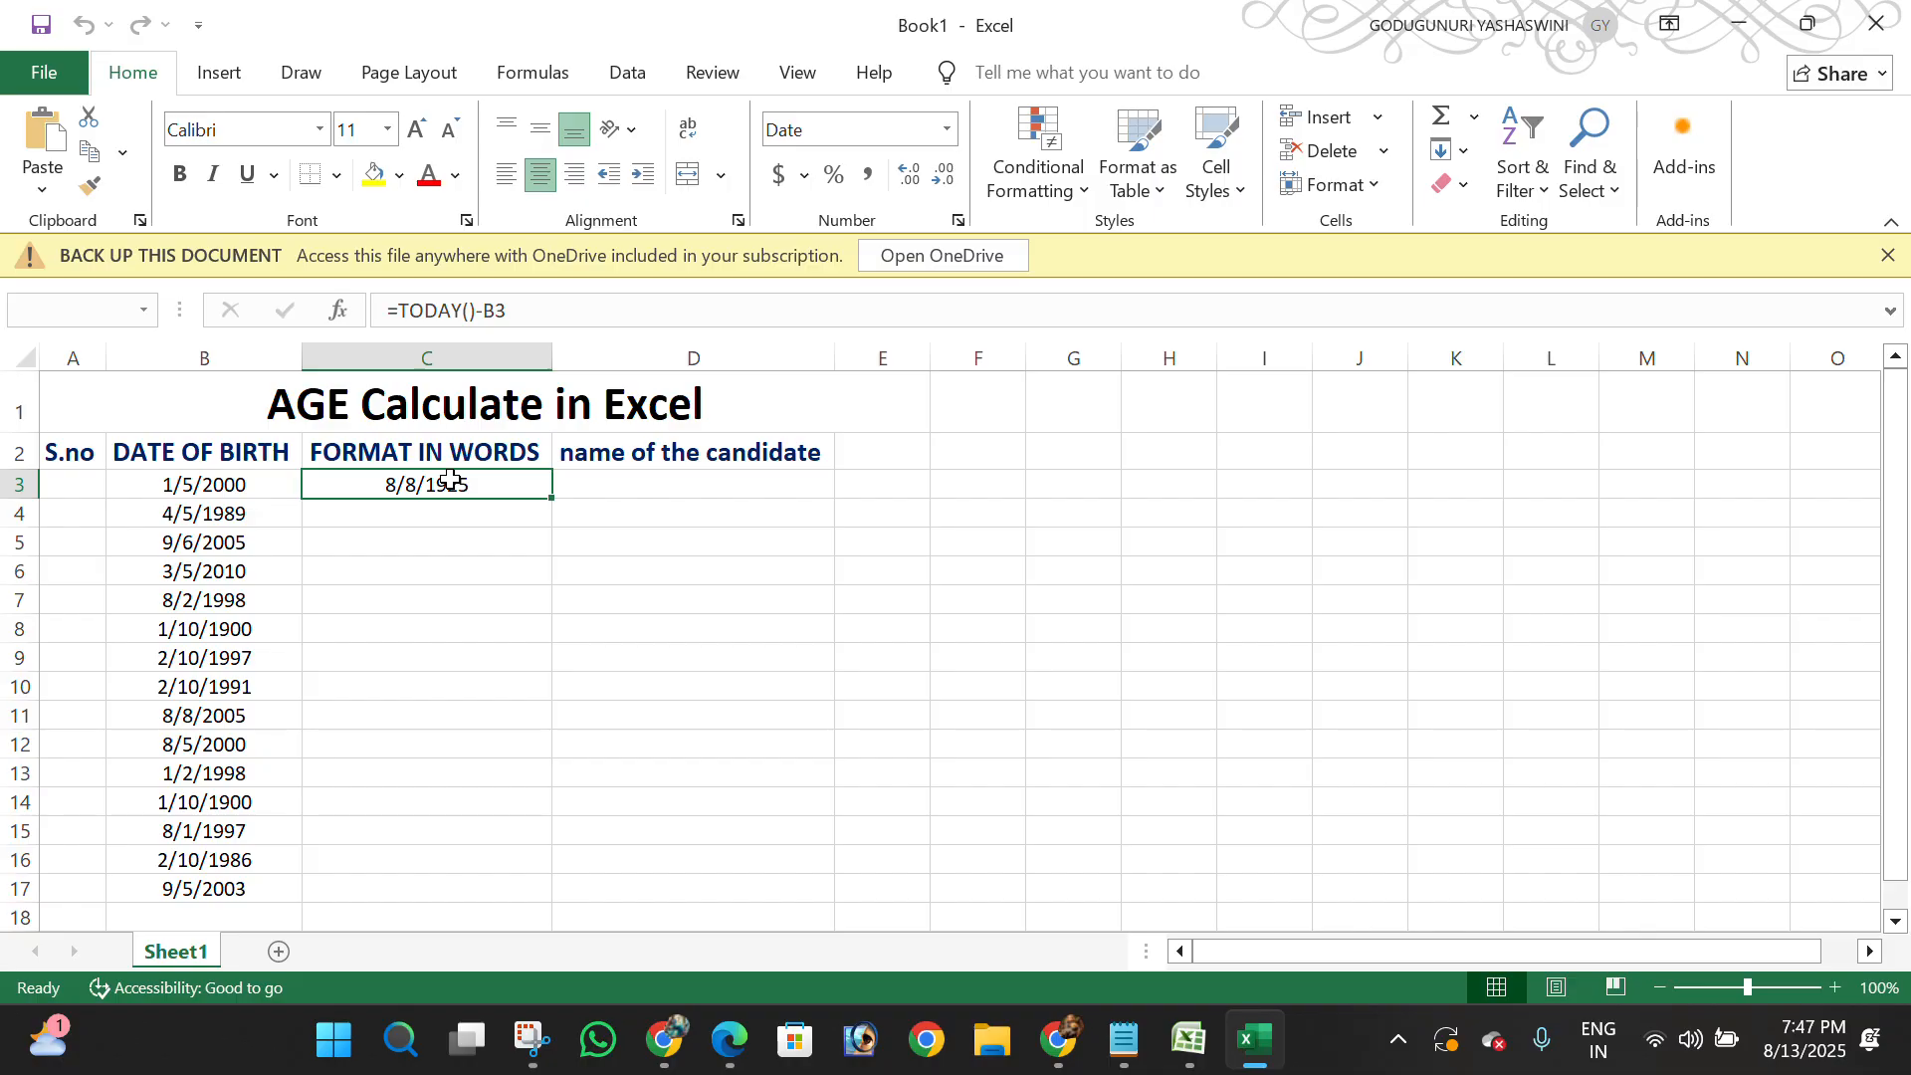
key("alt")
key("h")
key("l")
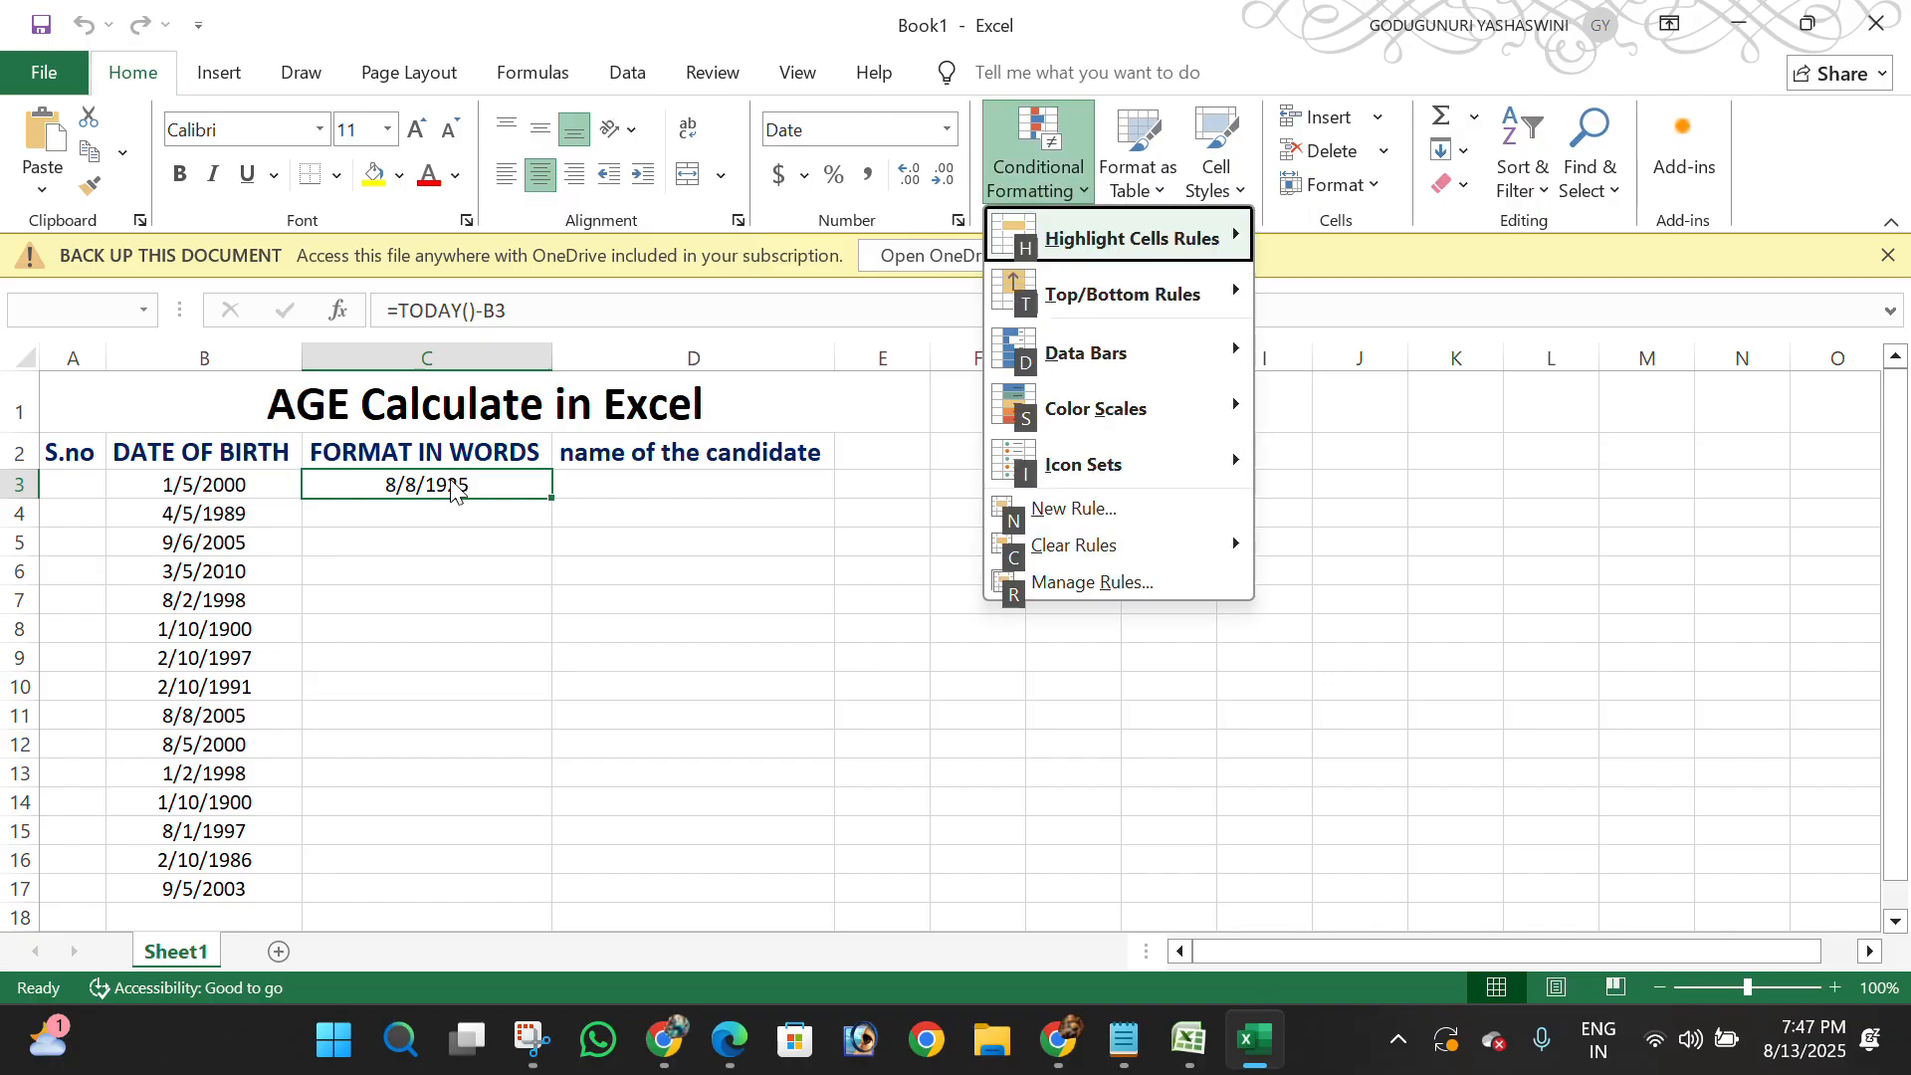
key("h")
key("g")
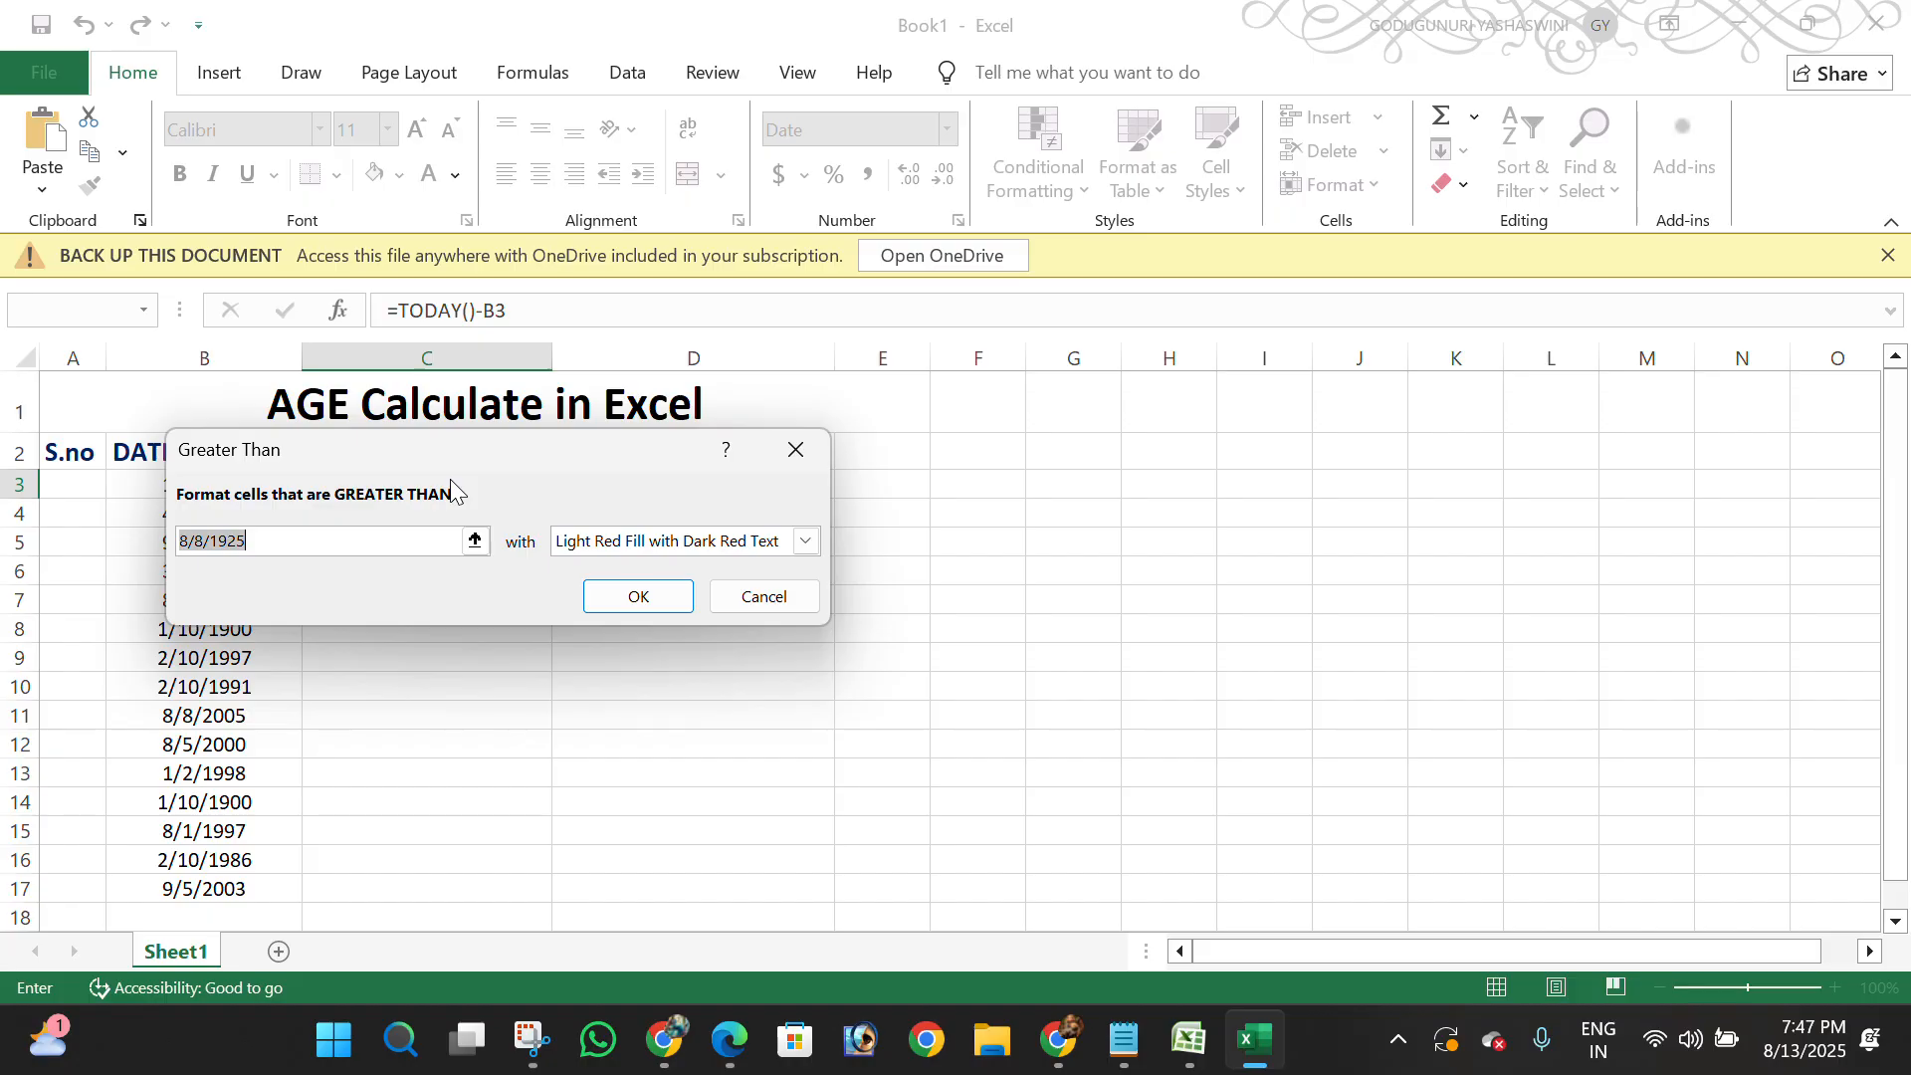
key("Return")
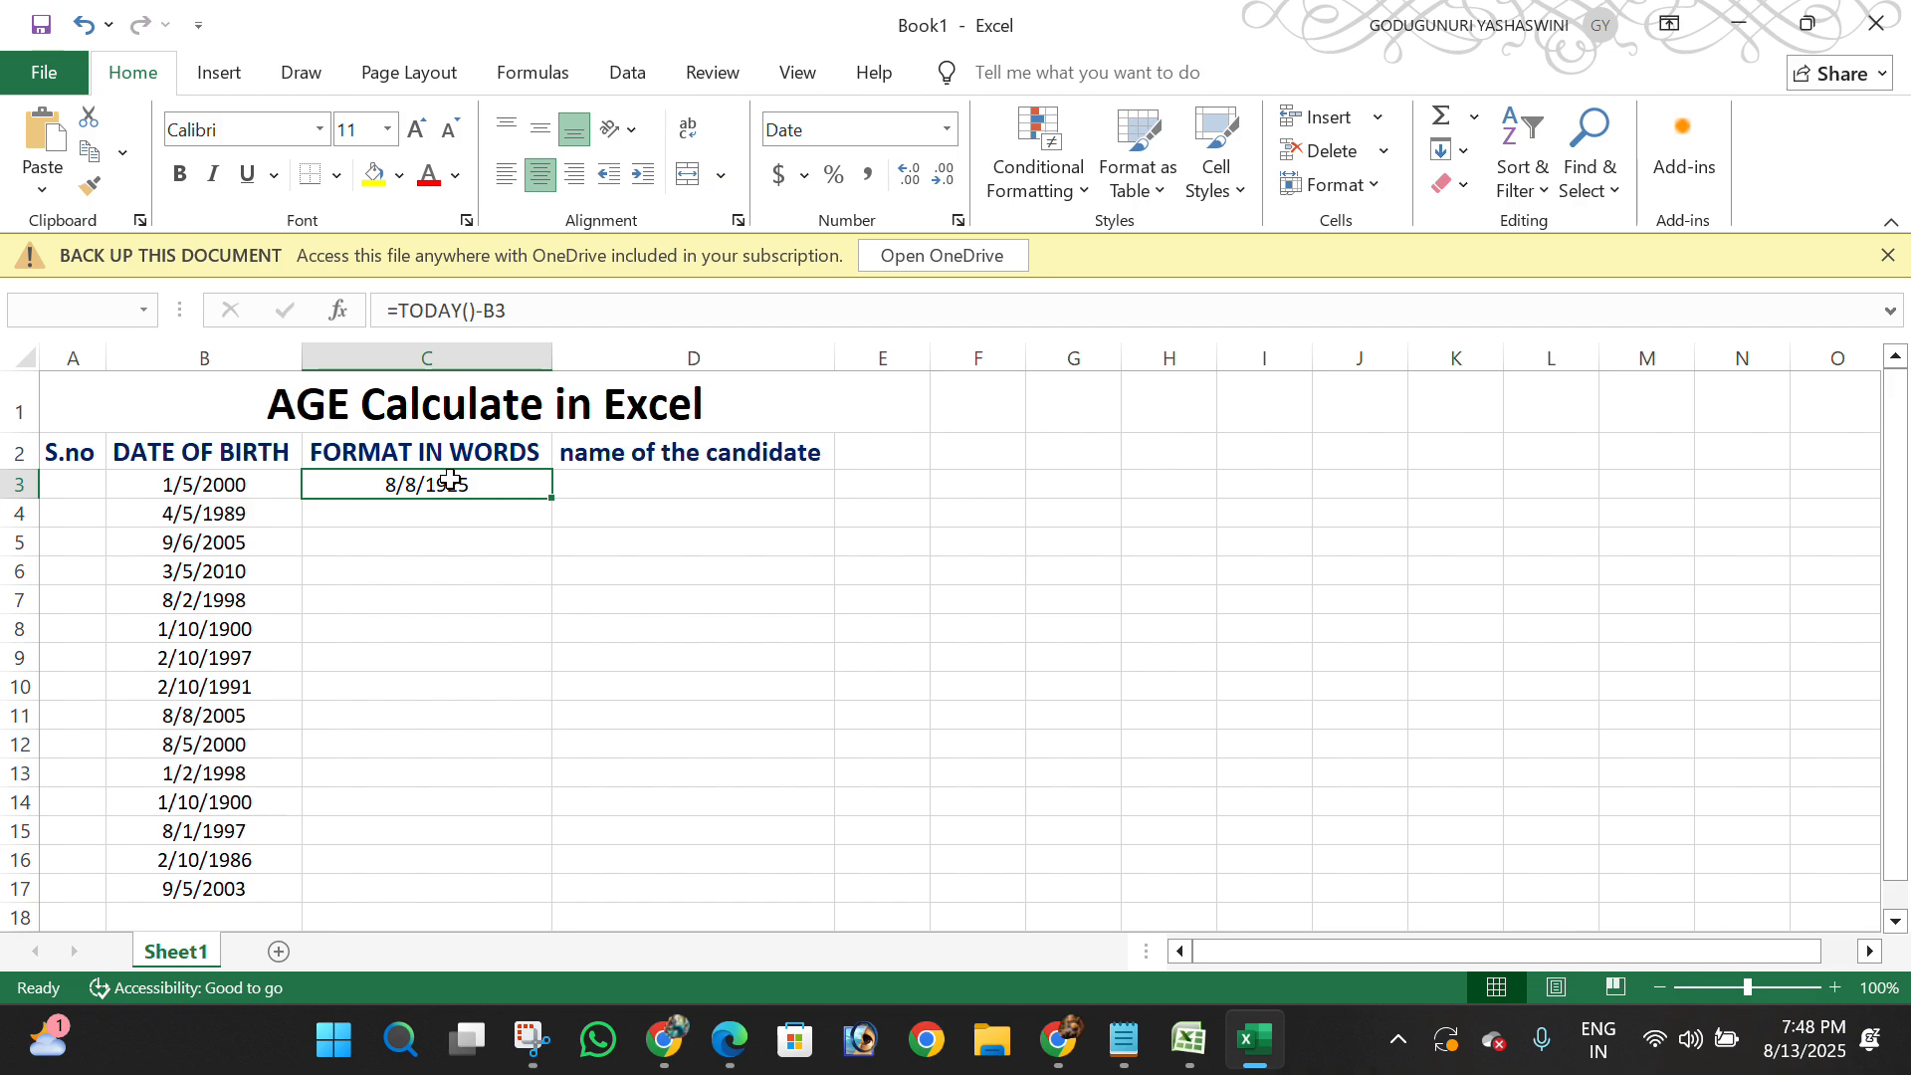
Check the number format of cell C3 in Format Cells, keeping the Date category and the *3/14/2012 type
key("alt")
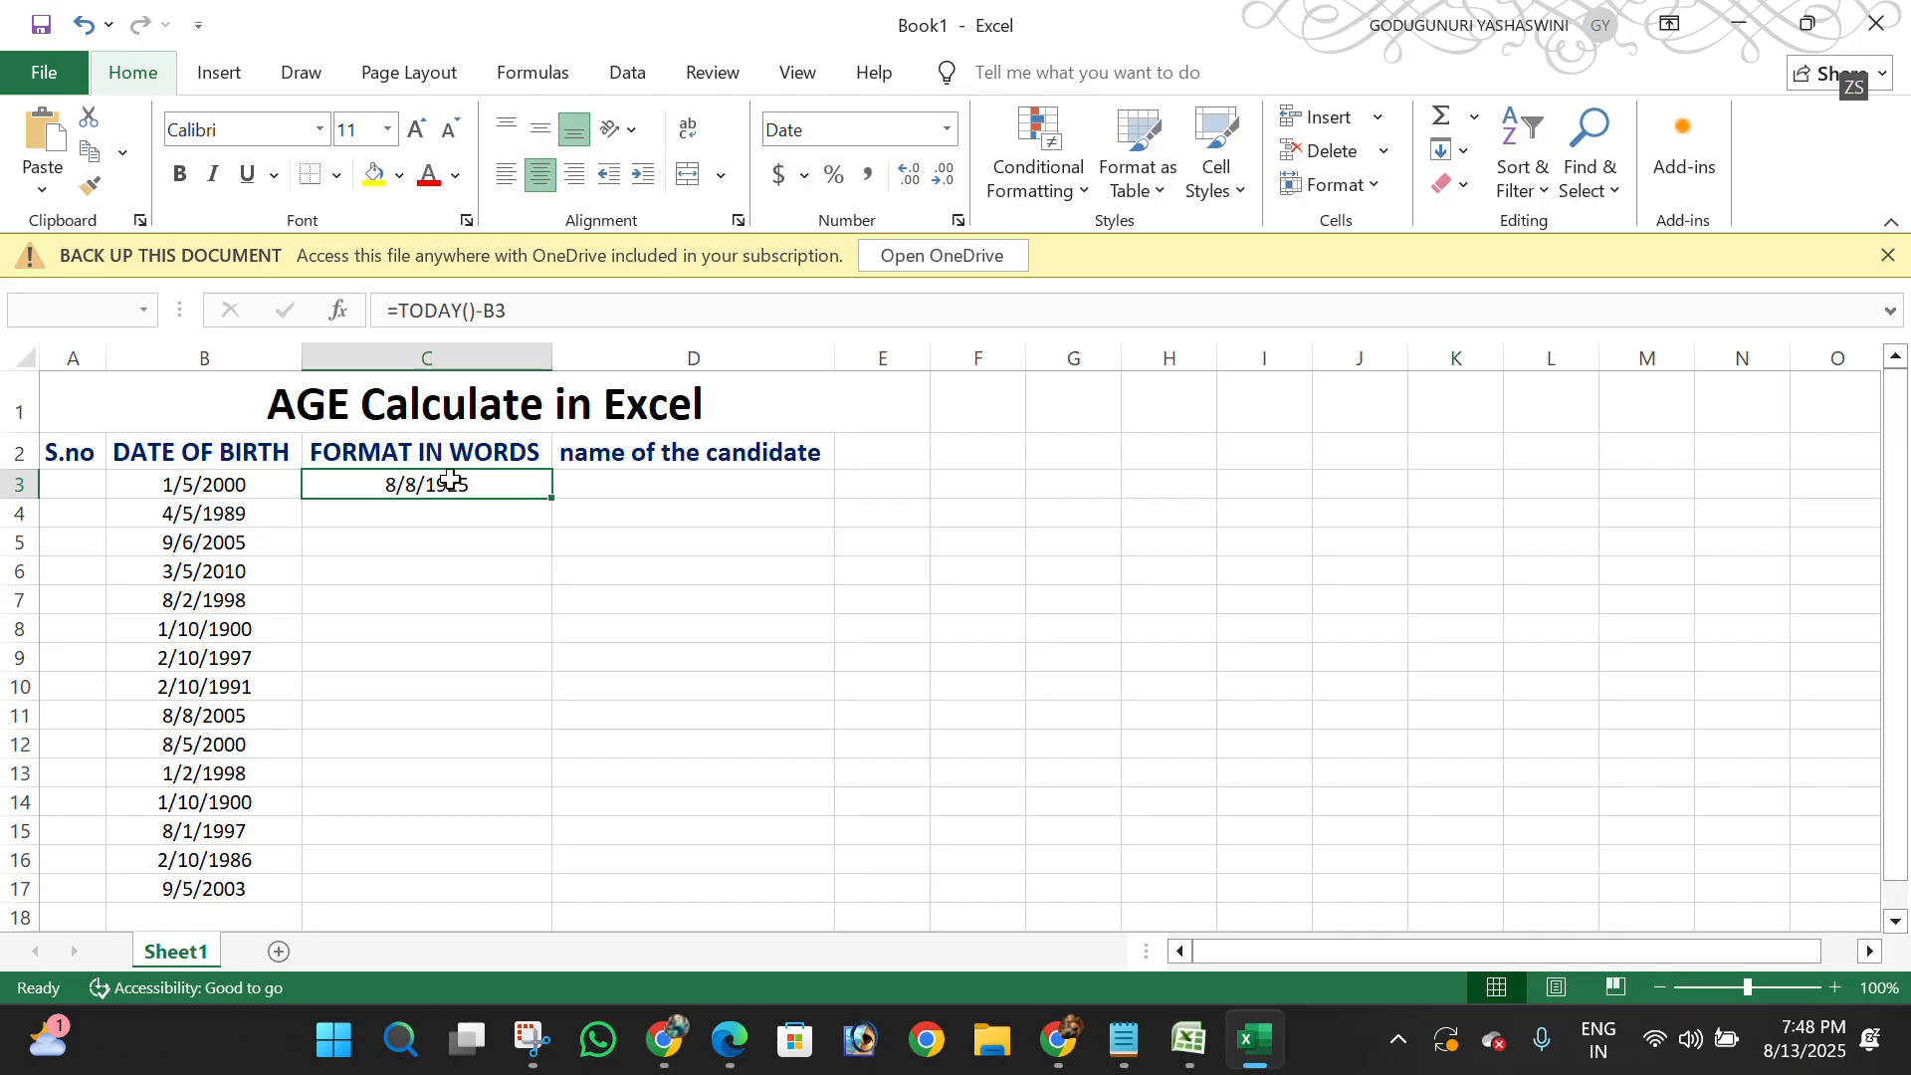
key("h")
key("o")
key("e")
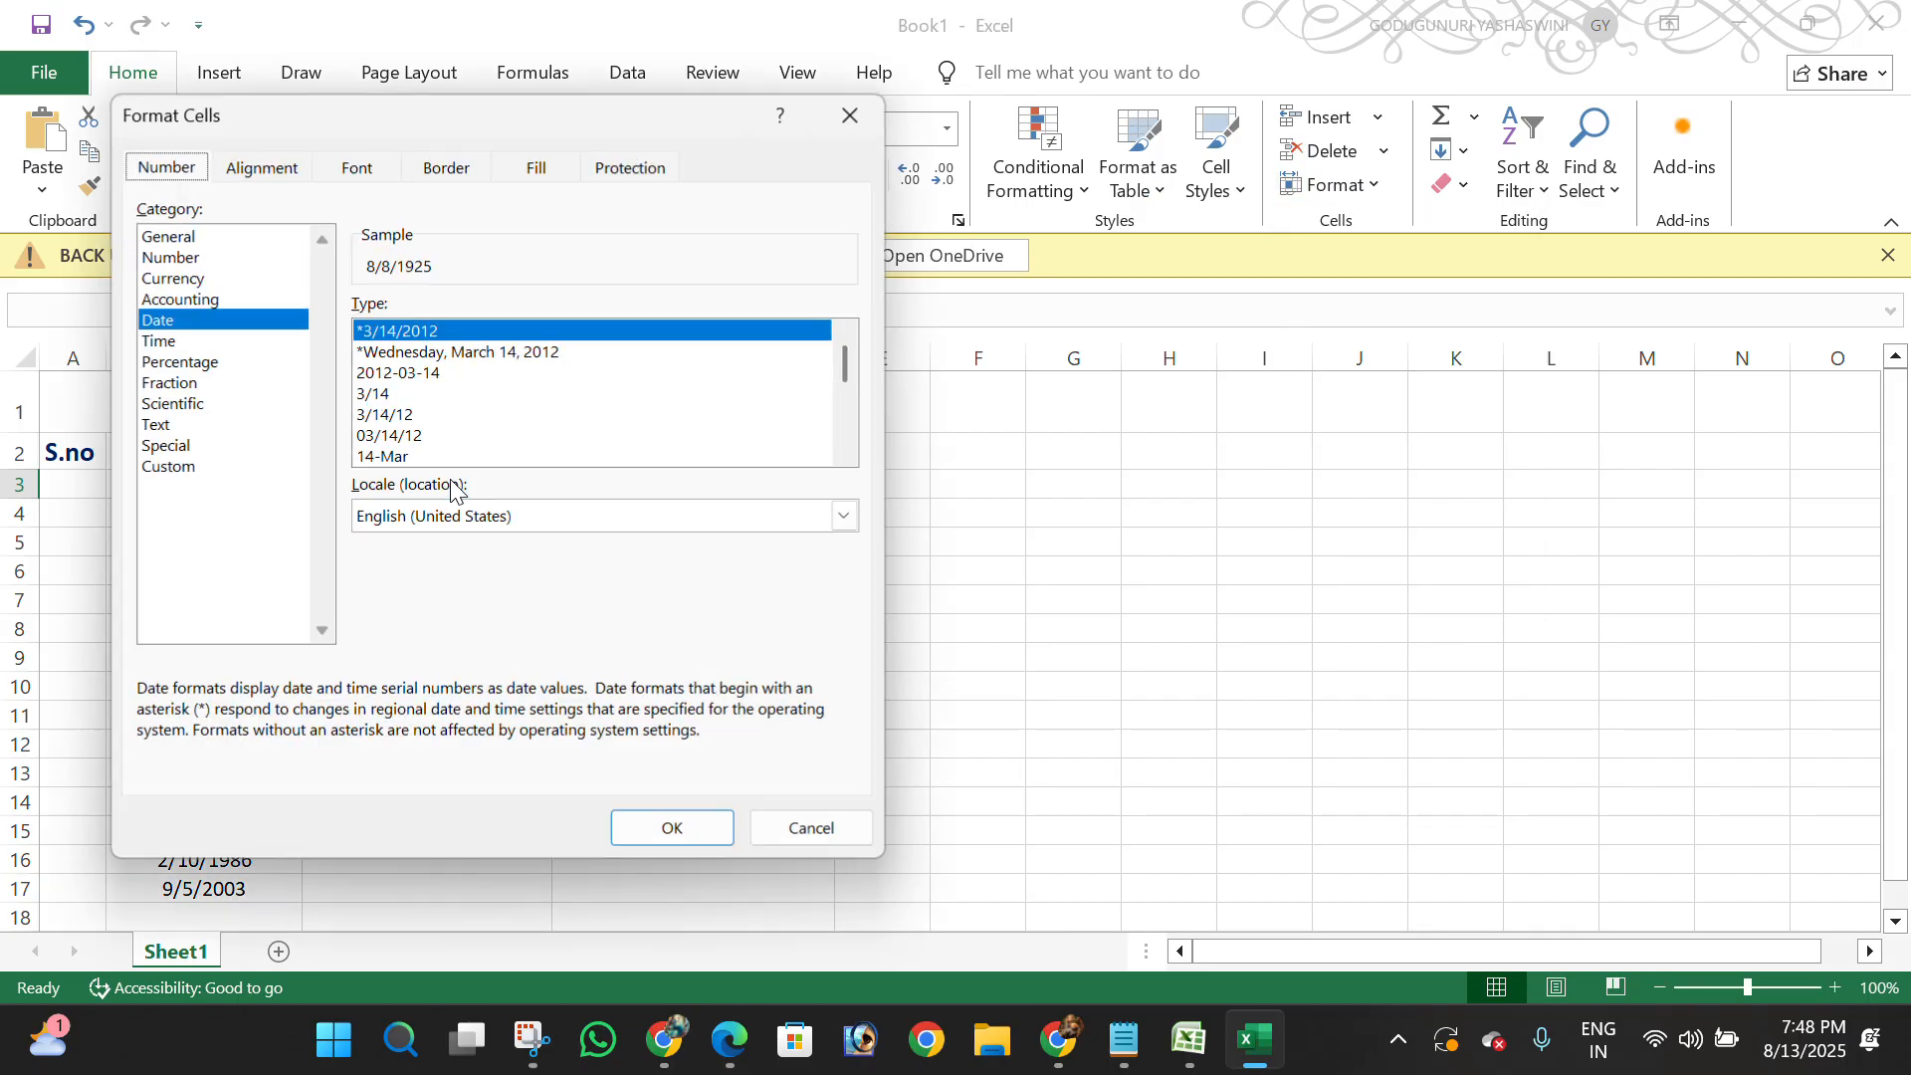
key("Return")
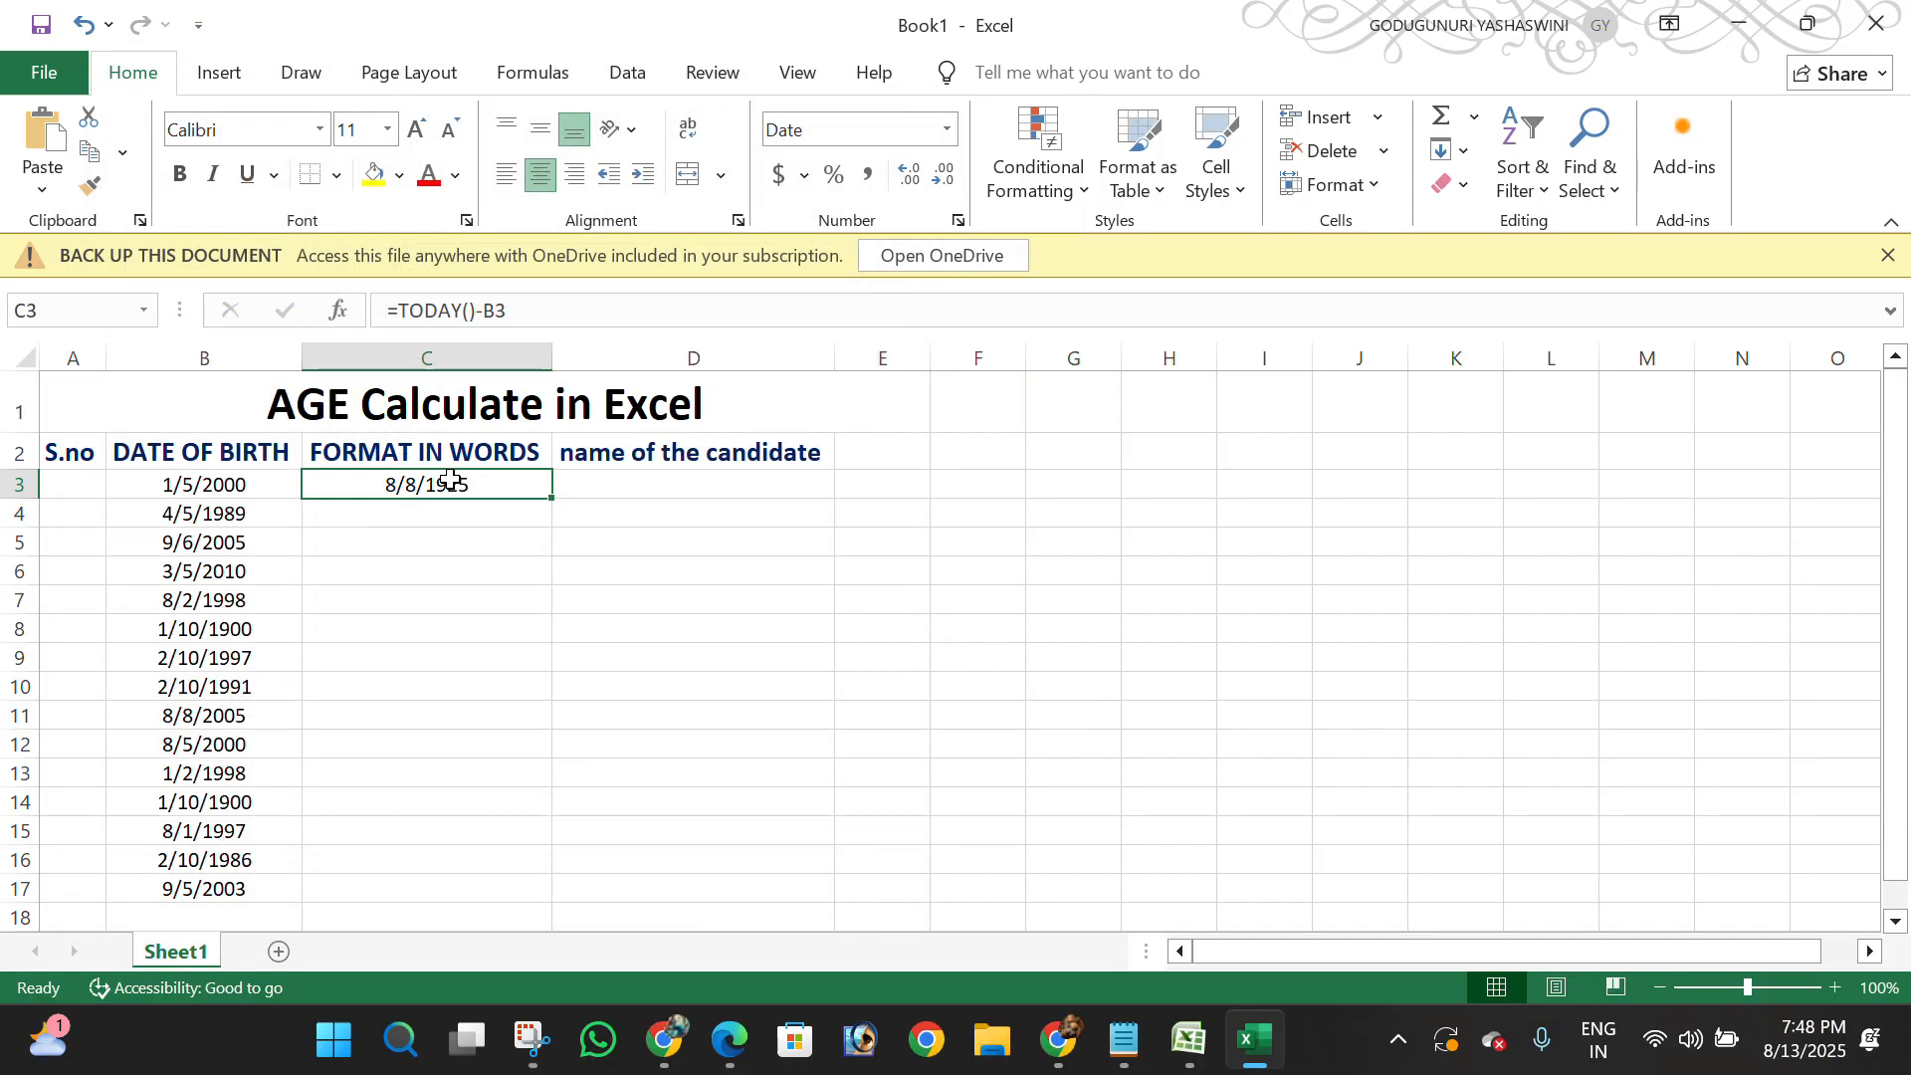
Apply the custom number format yy"years"mm"months"dd"days" to the age result in cell C3
left_click(461, 520)
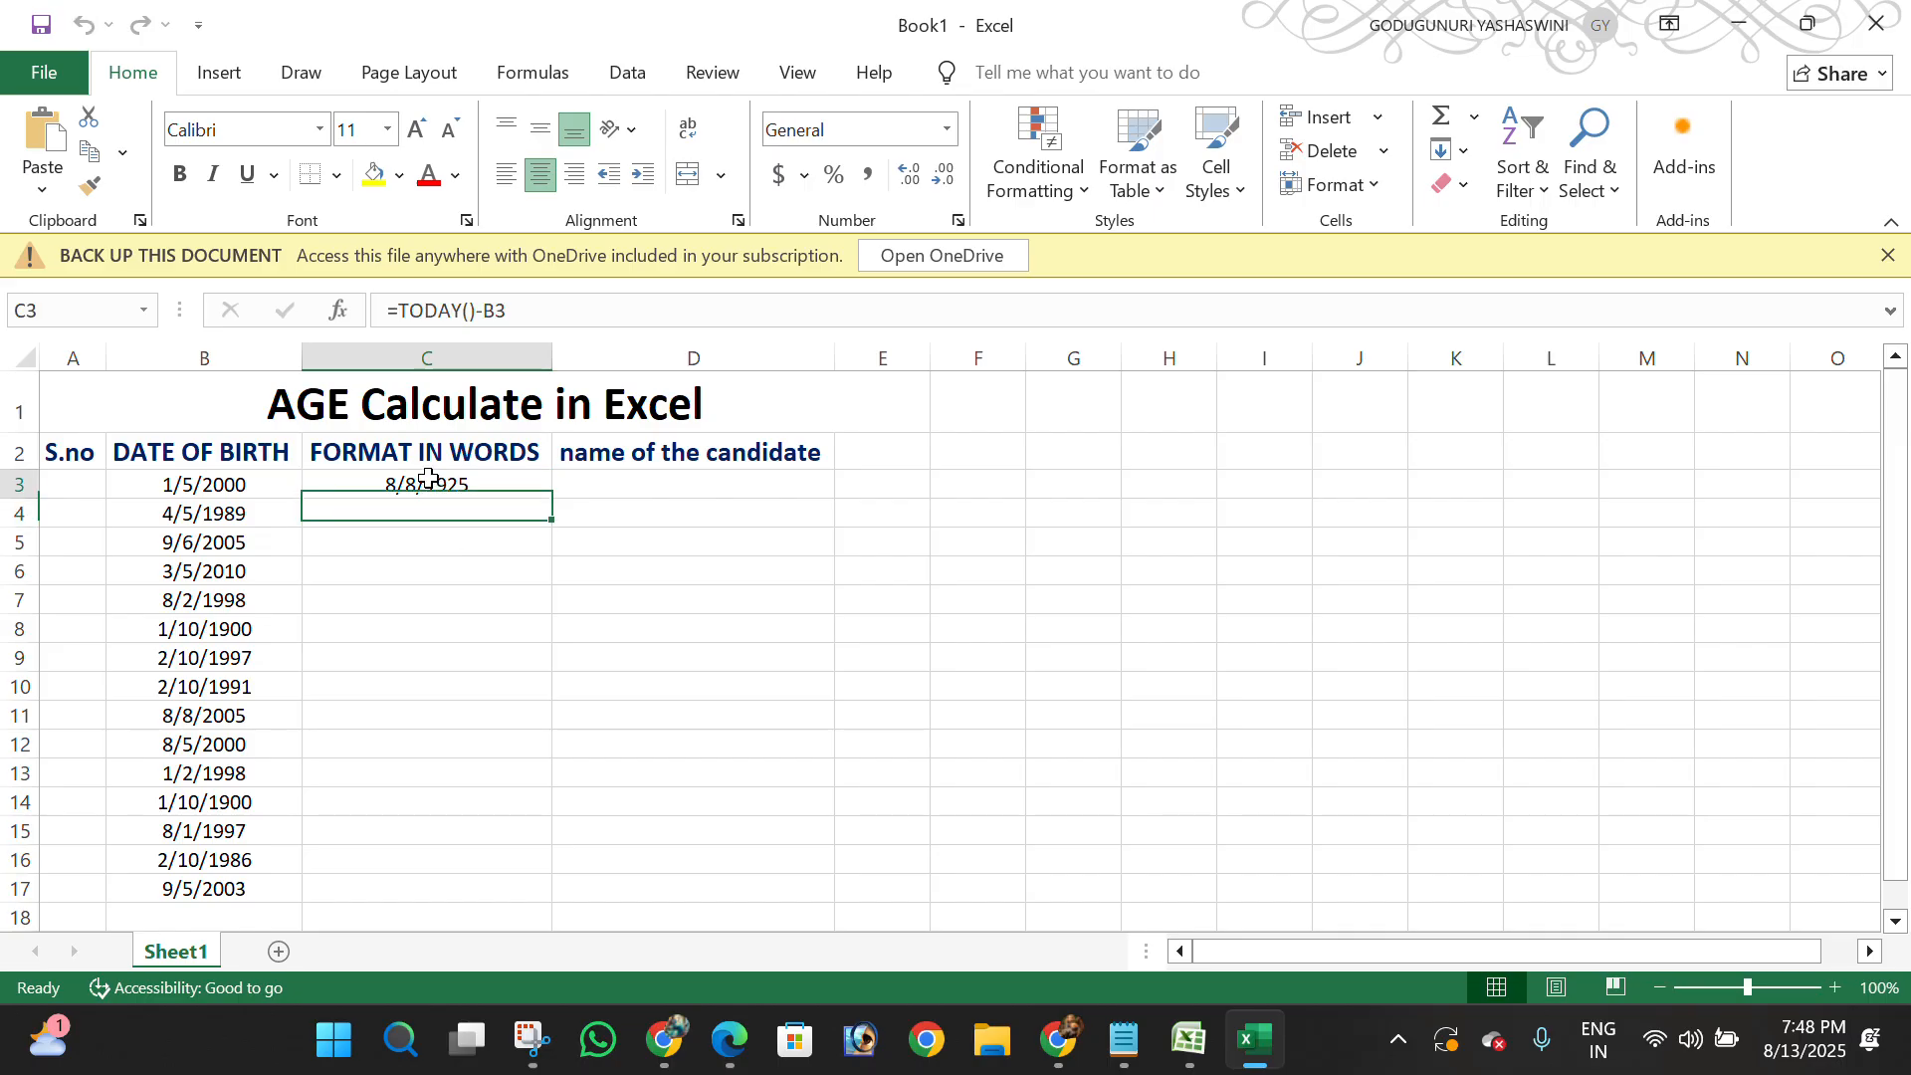
left_click(427, 480)
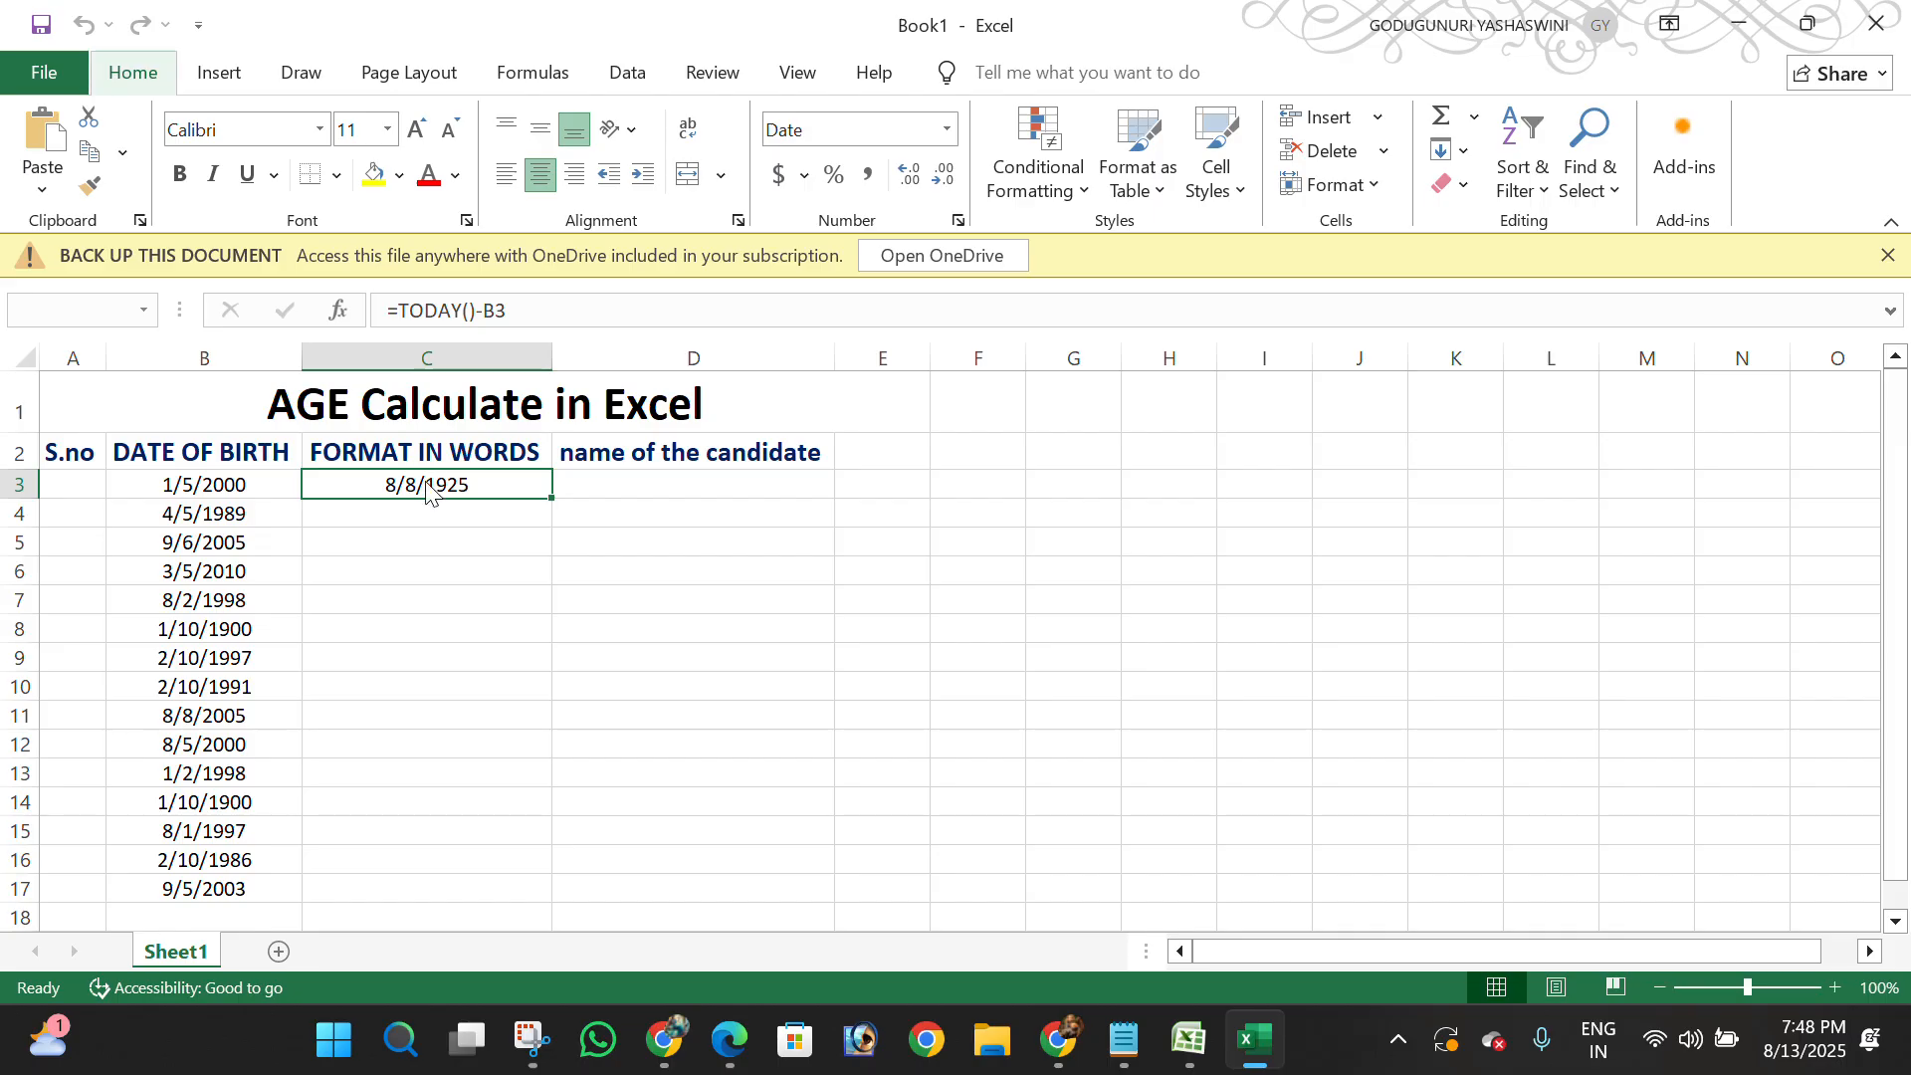
key("alt+h")
key("o")
key("e")
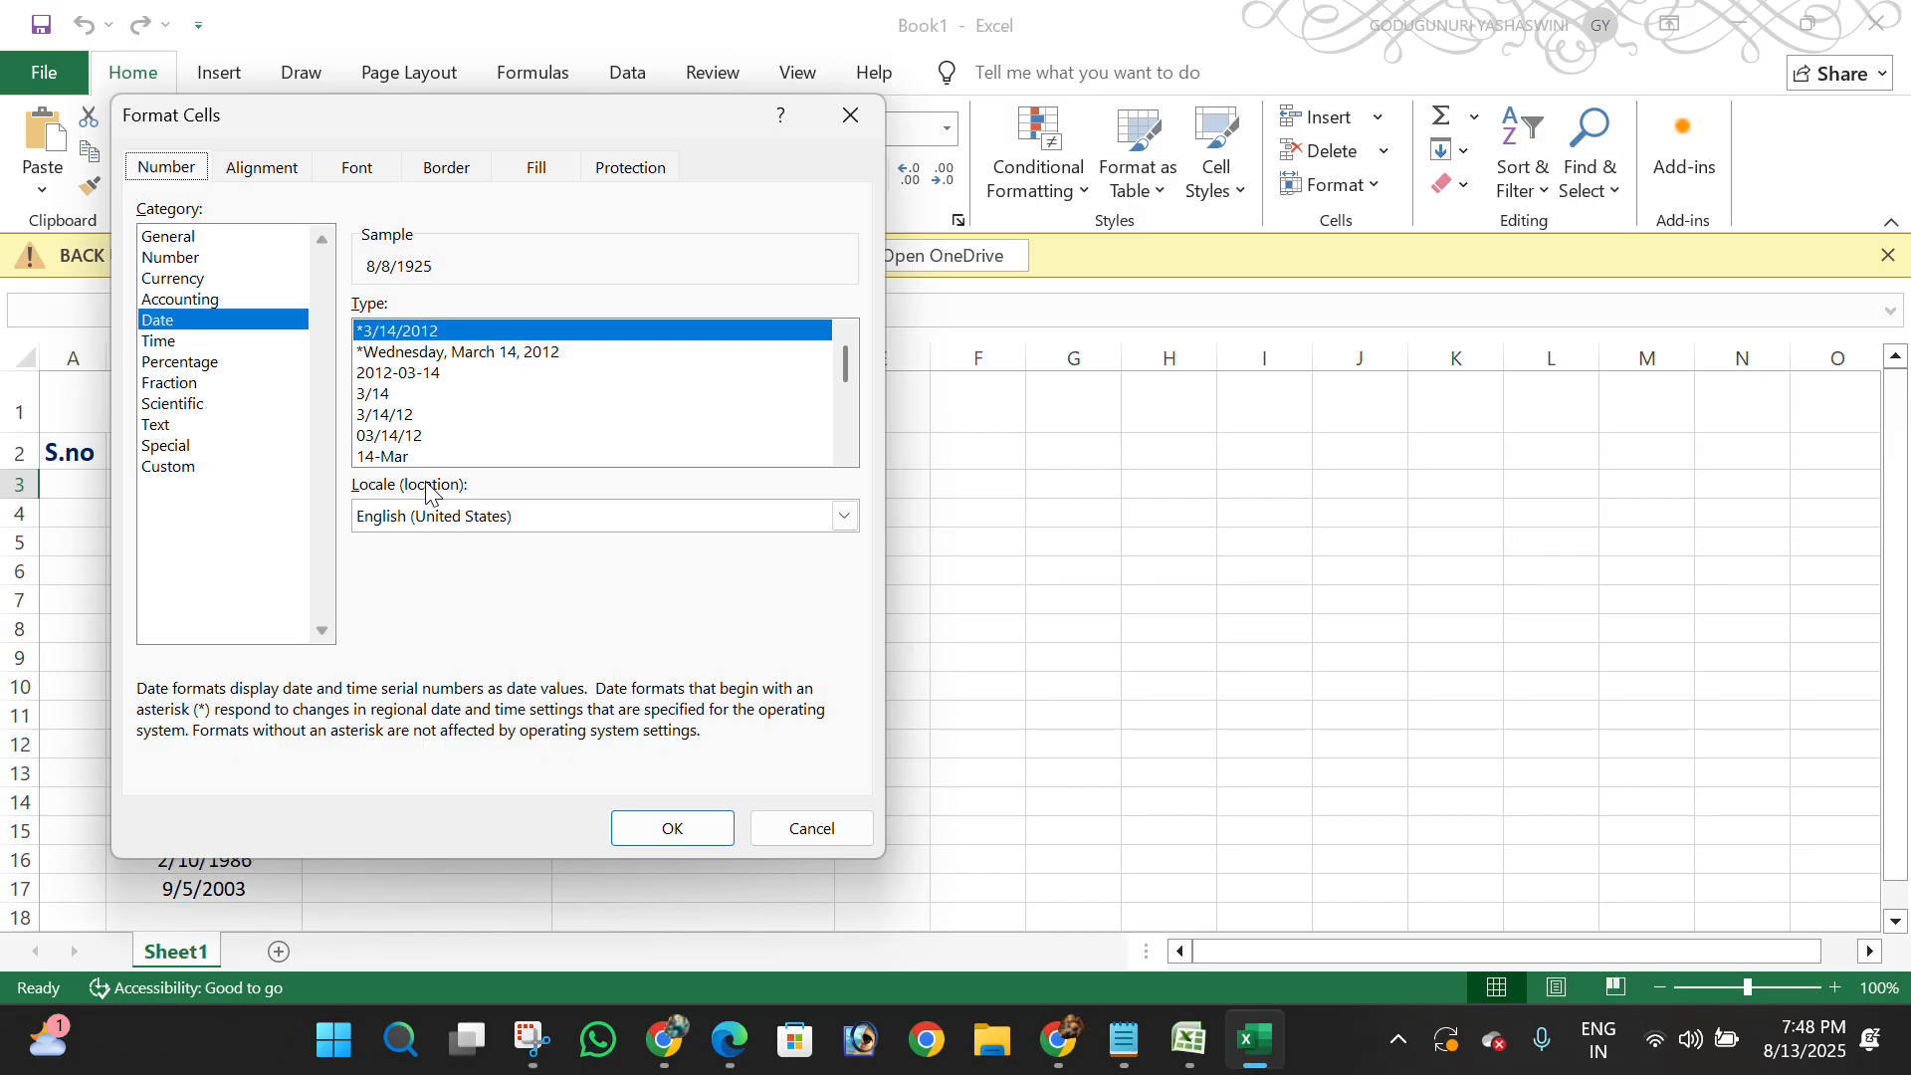
left_click(171, 468)
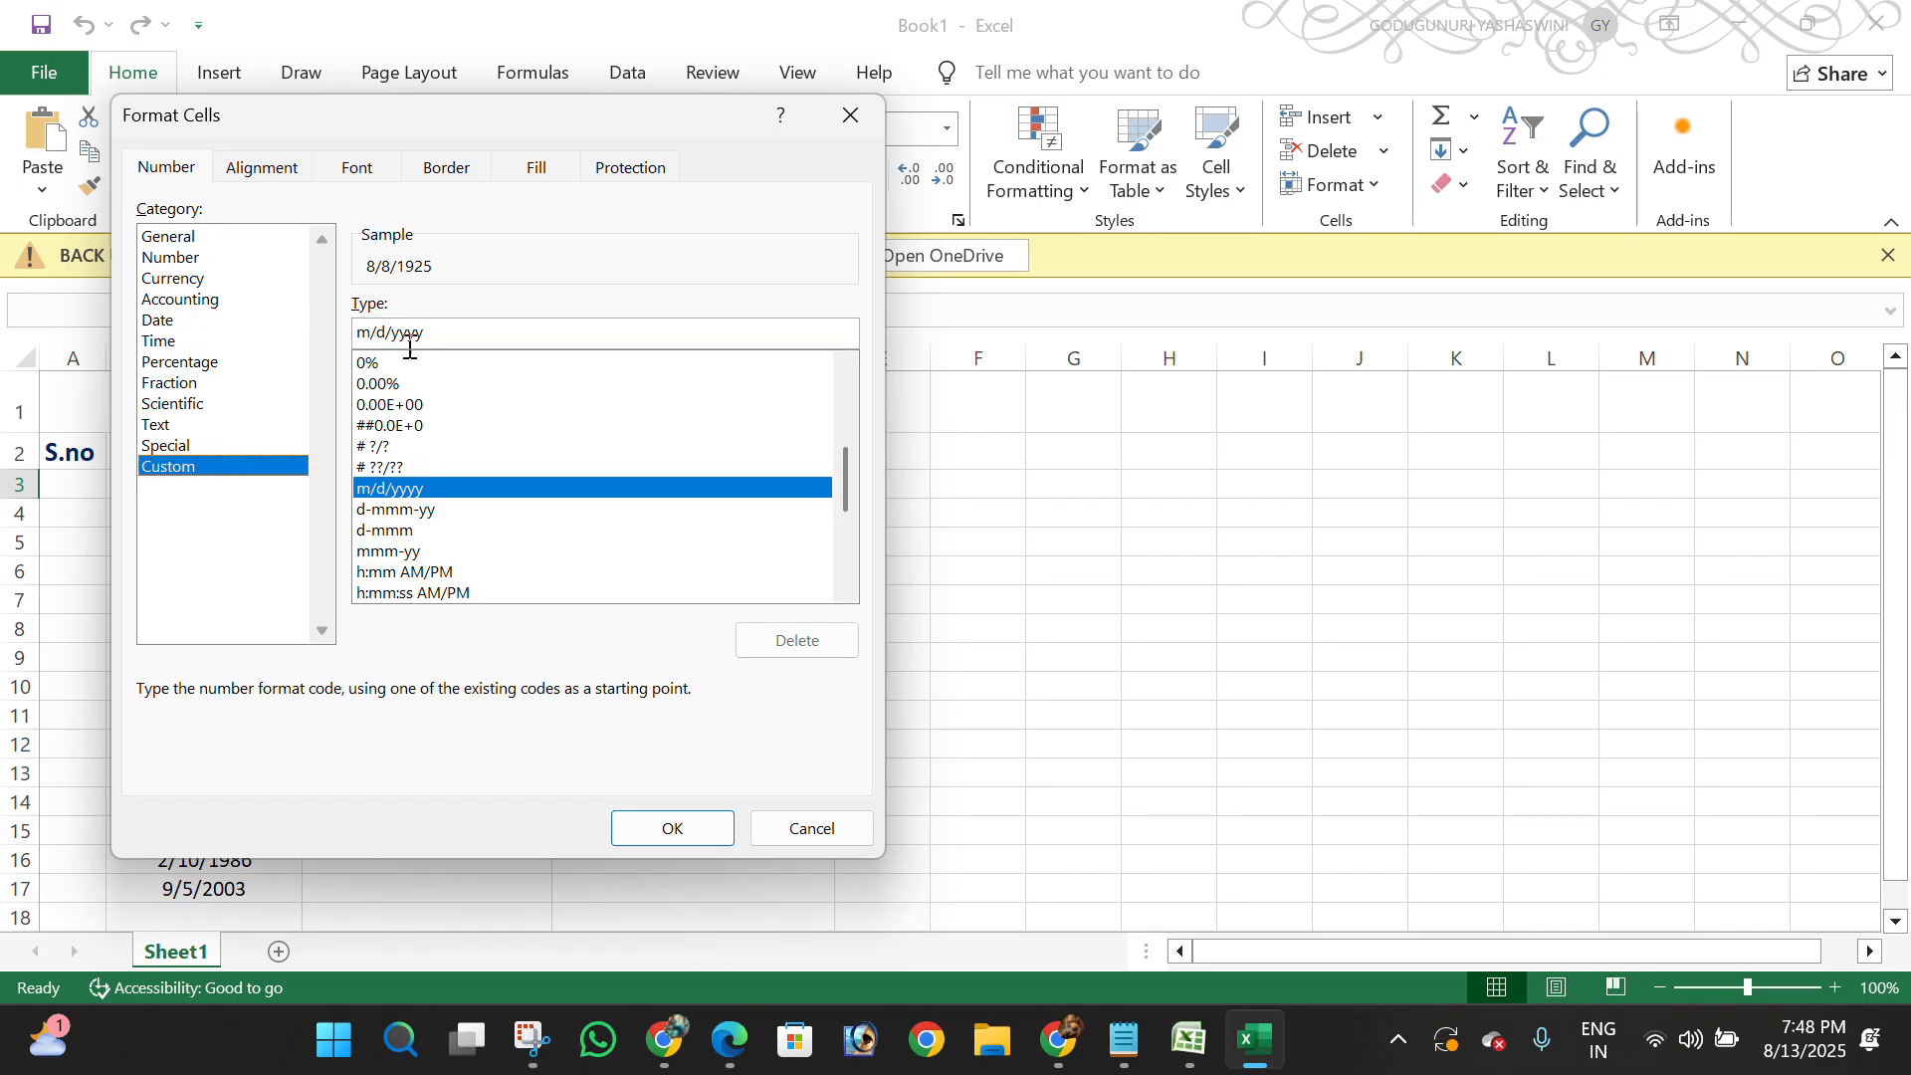
left_click_drag(444, 332, 298, 342)
key("BackSpace")
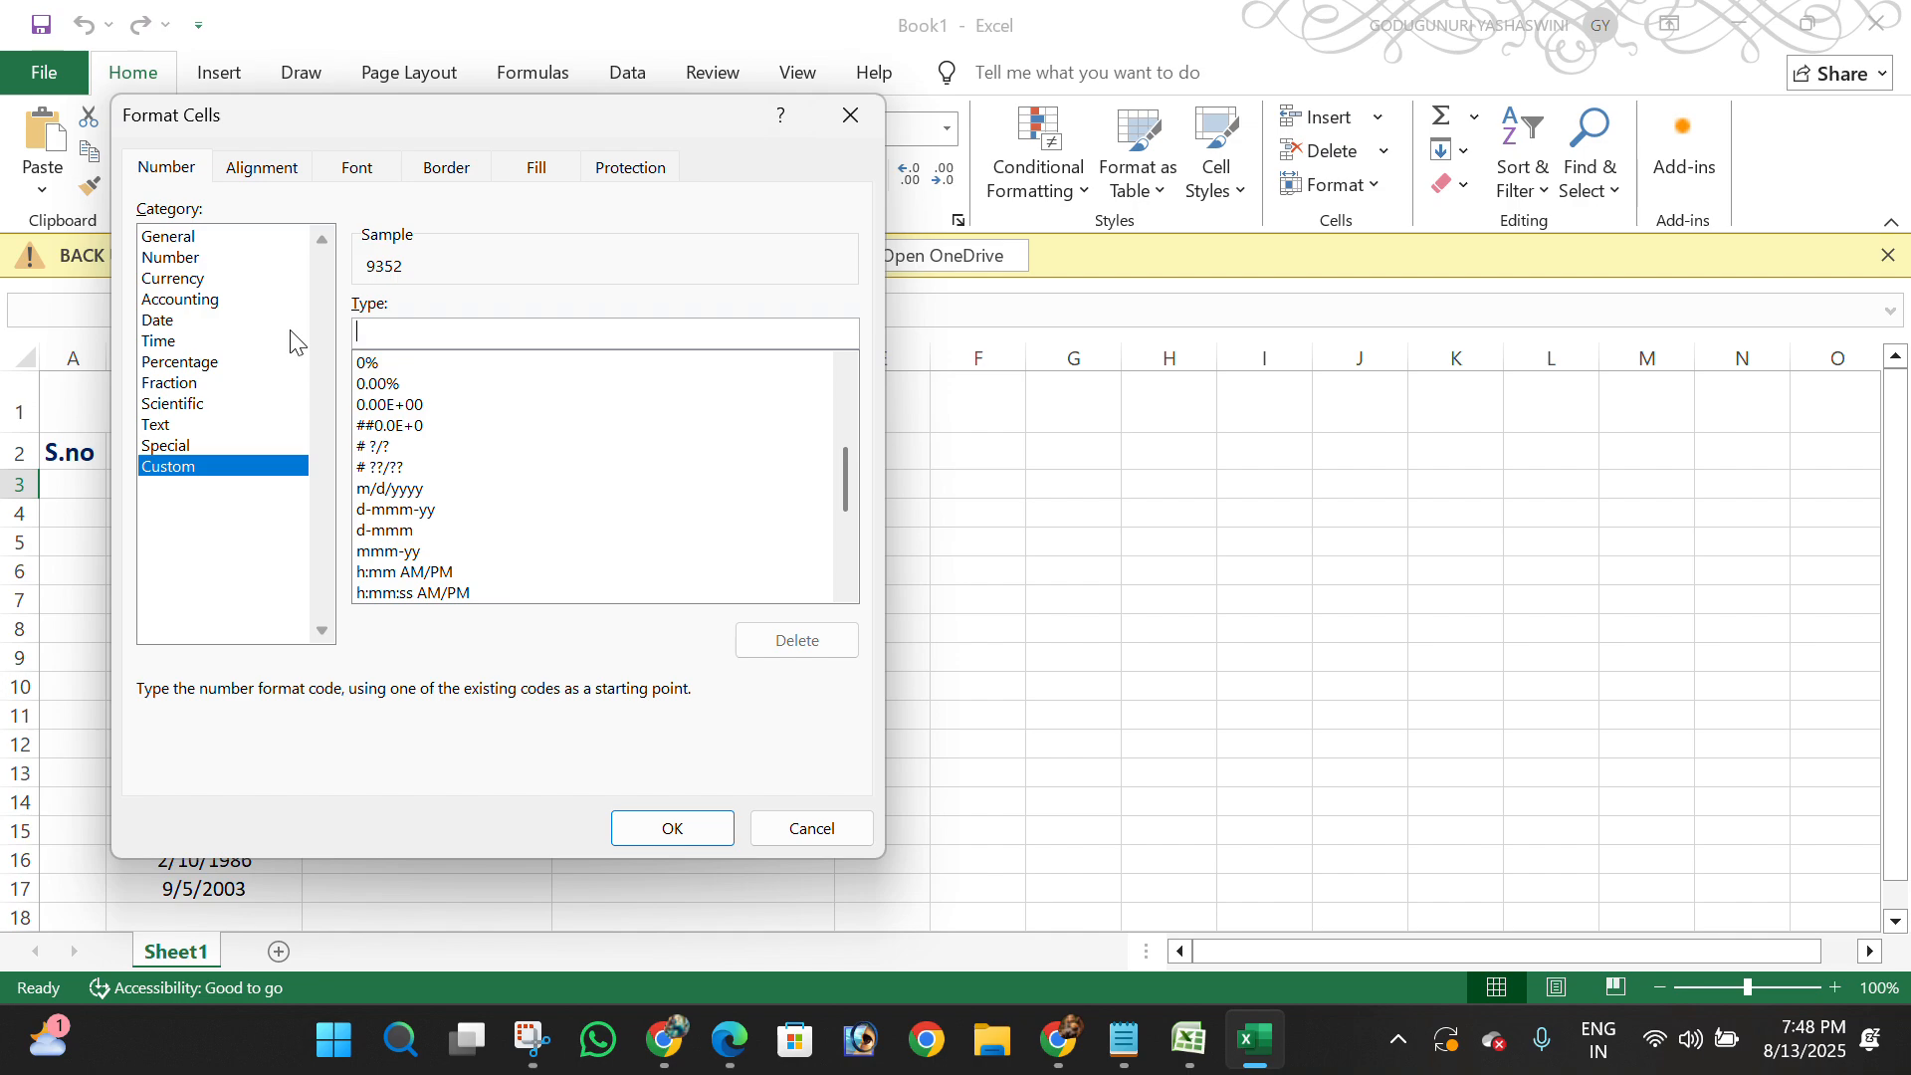
type("yy\"years\"mm")
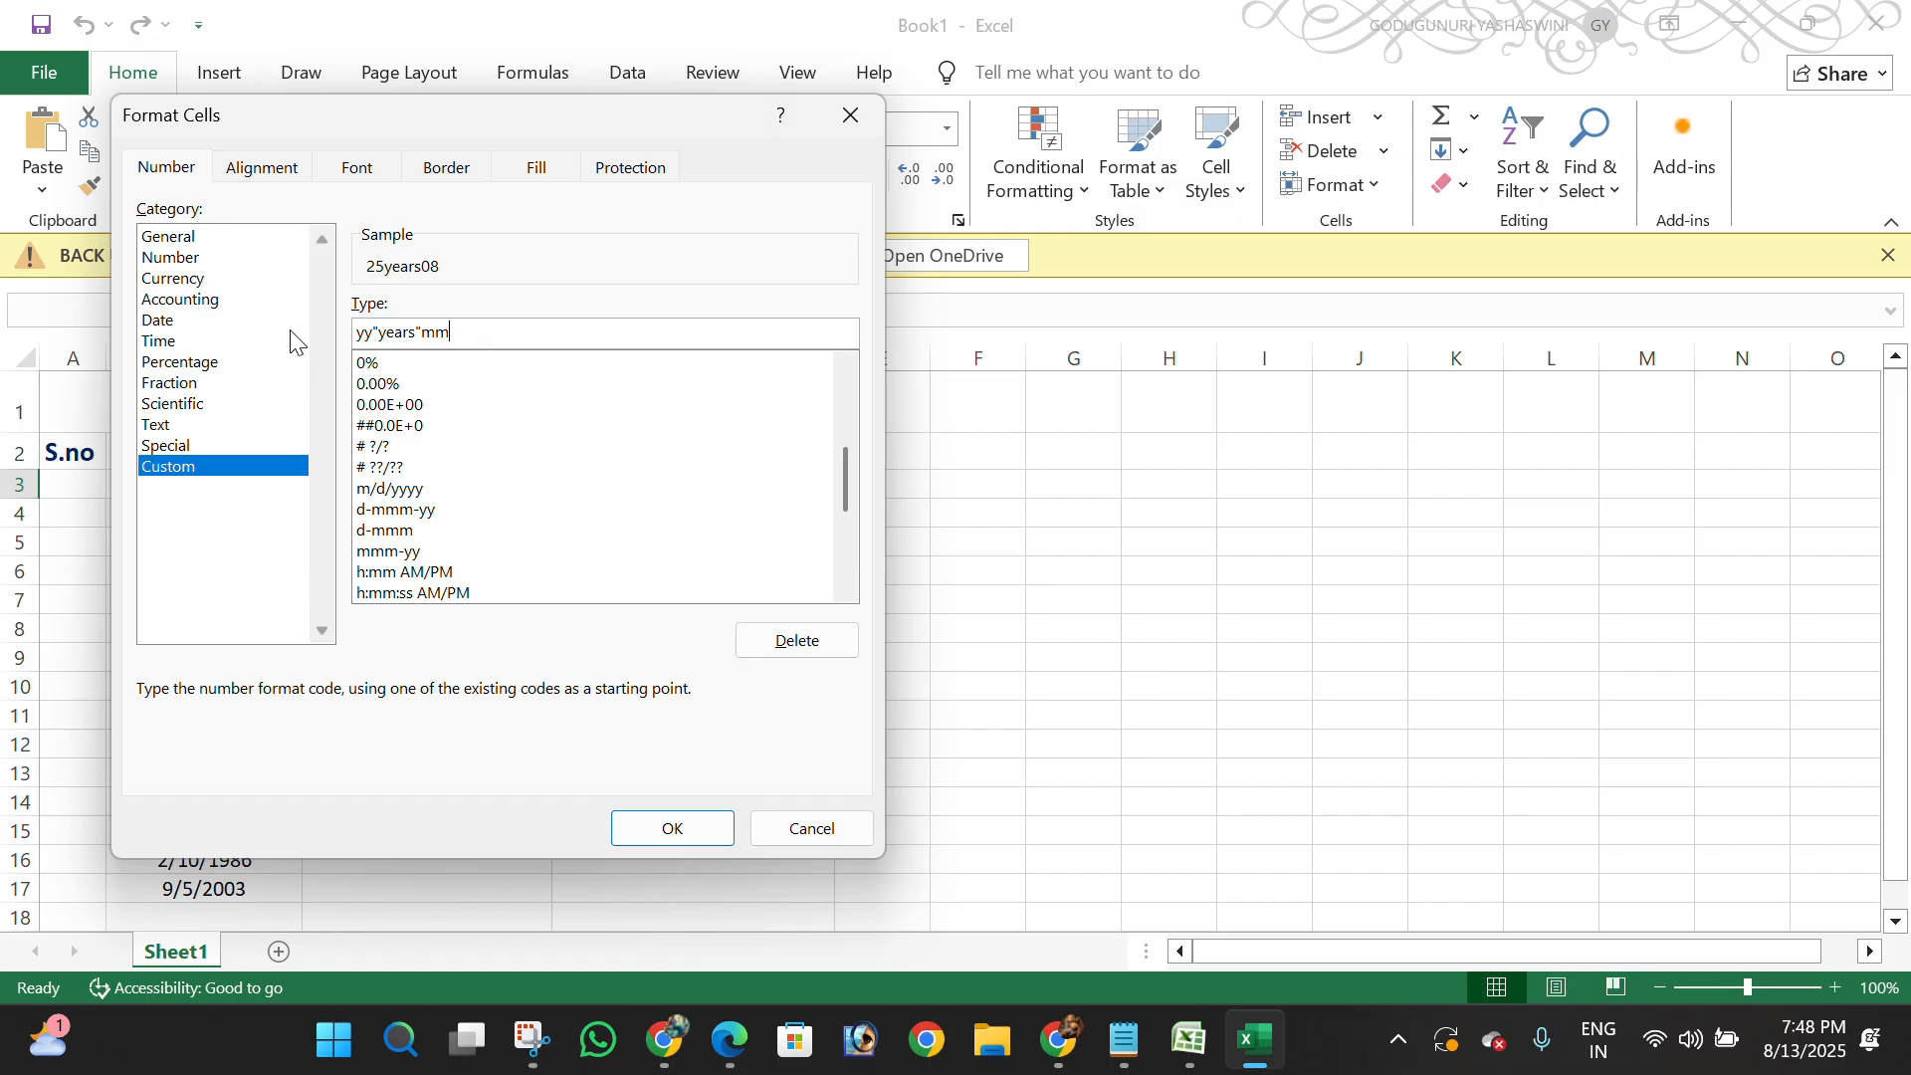
type("\"months\"dd\"days\"")
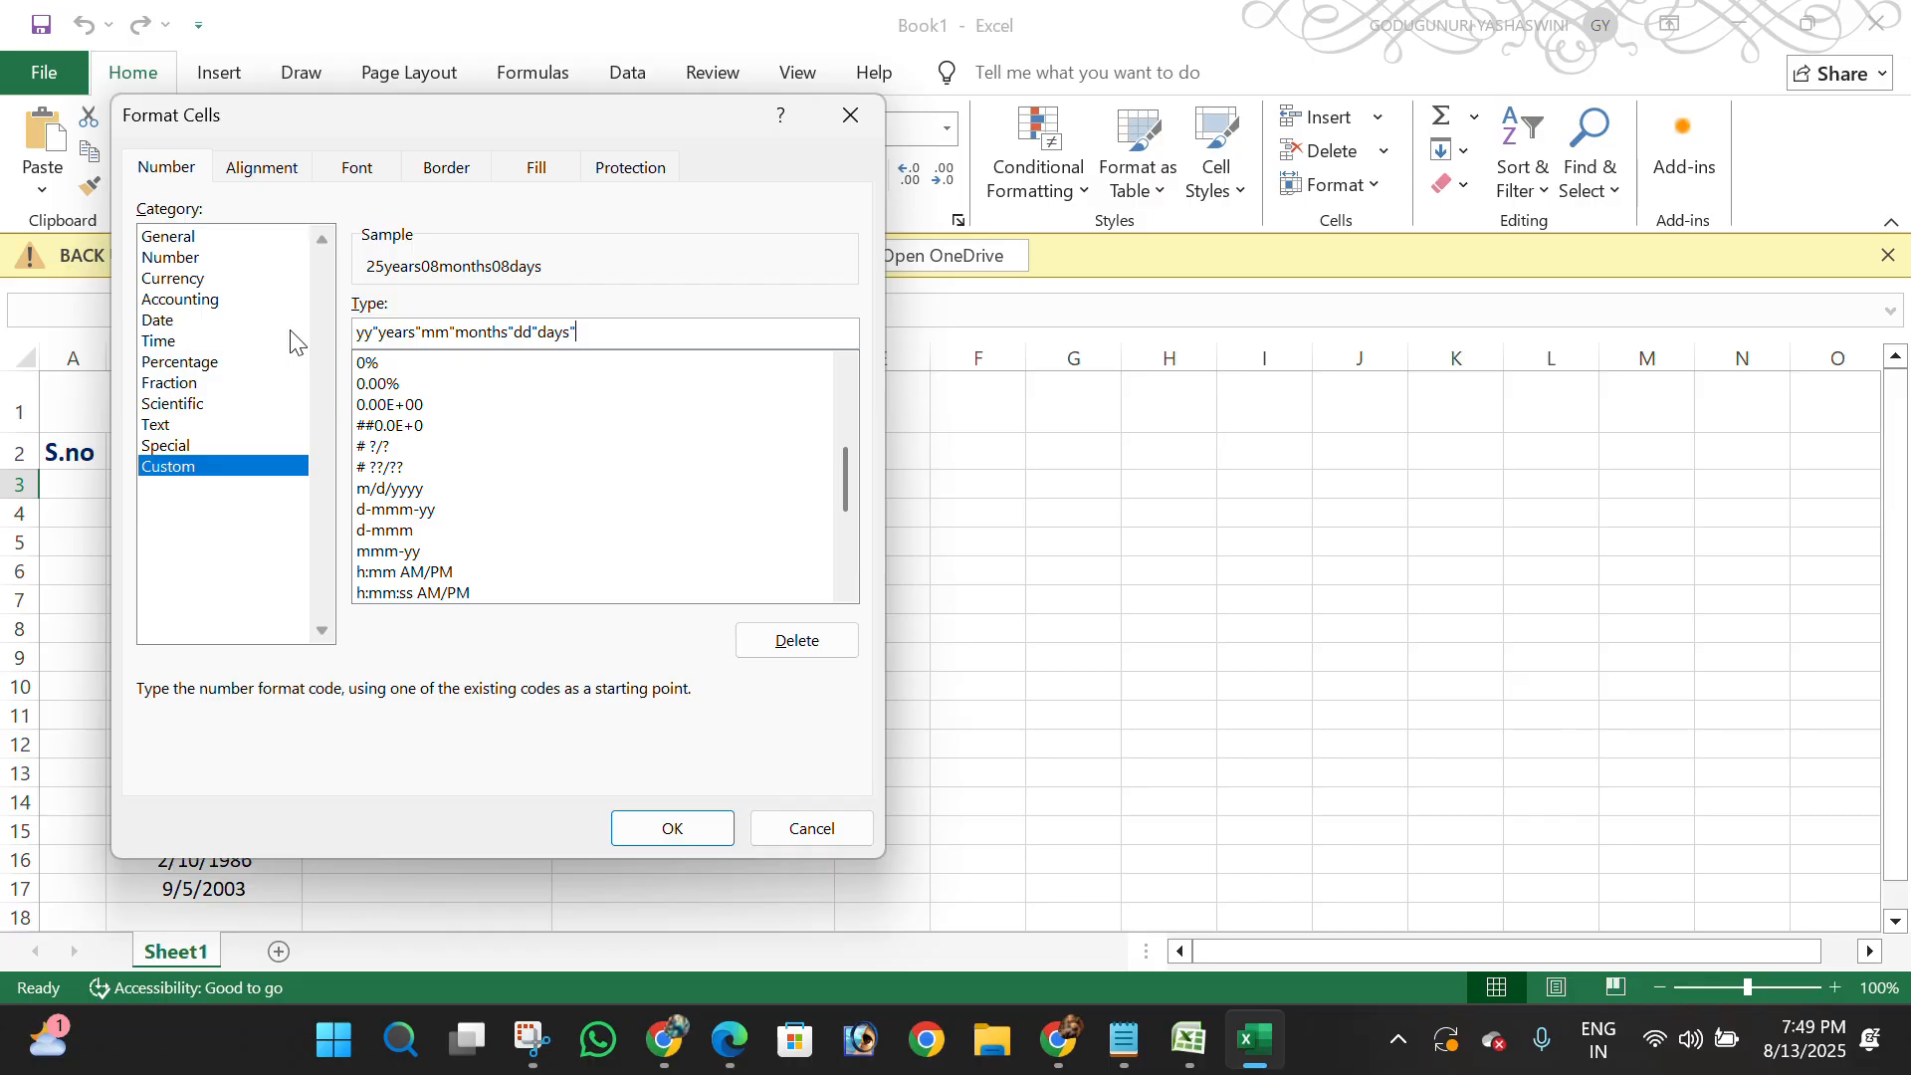
key("Return")
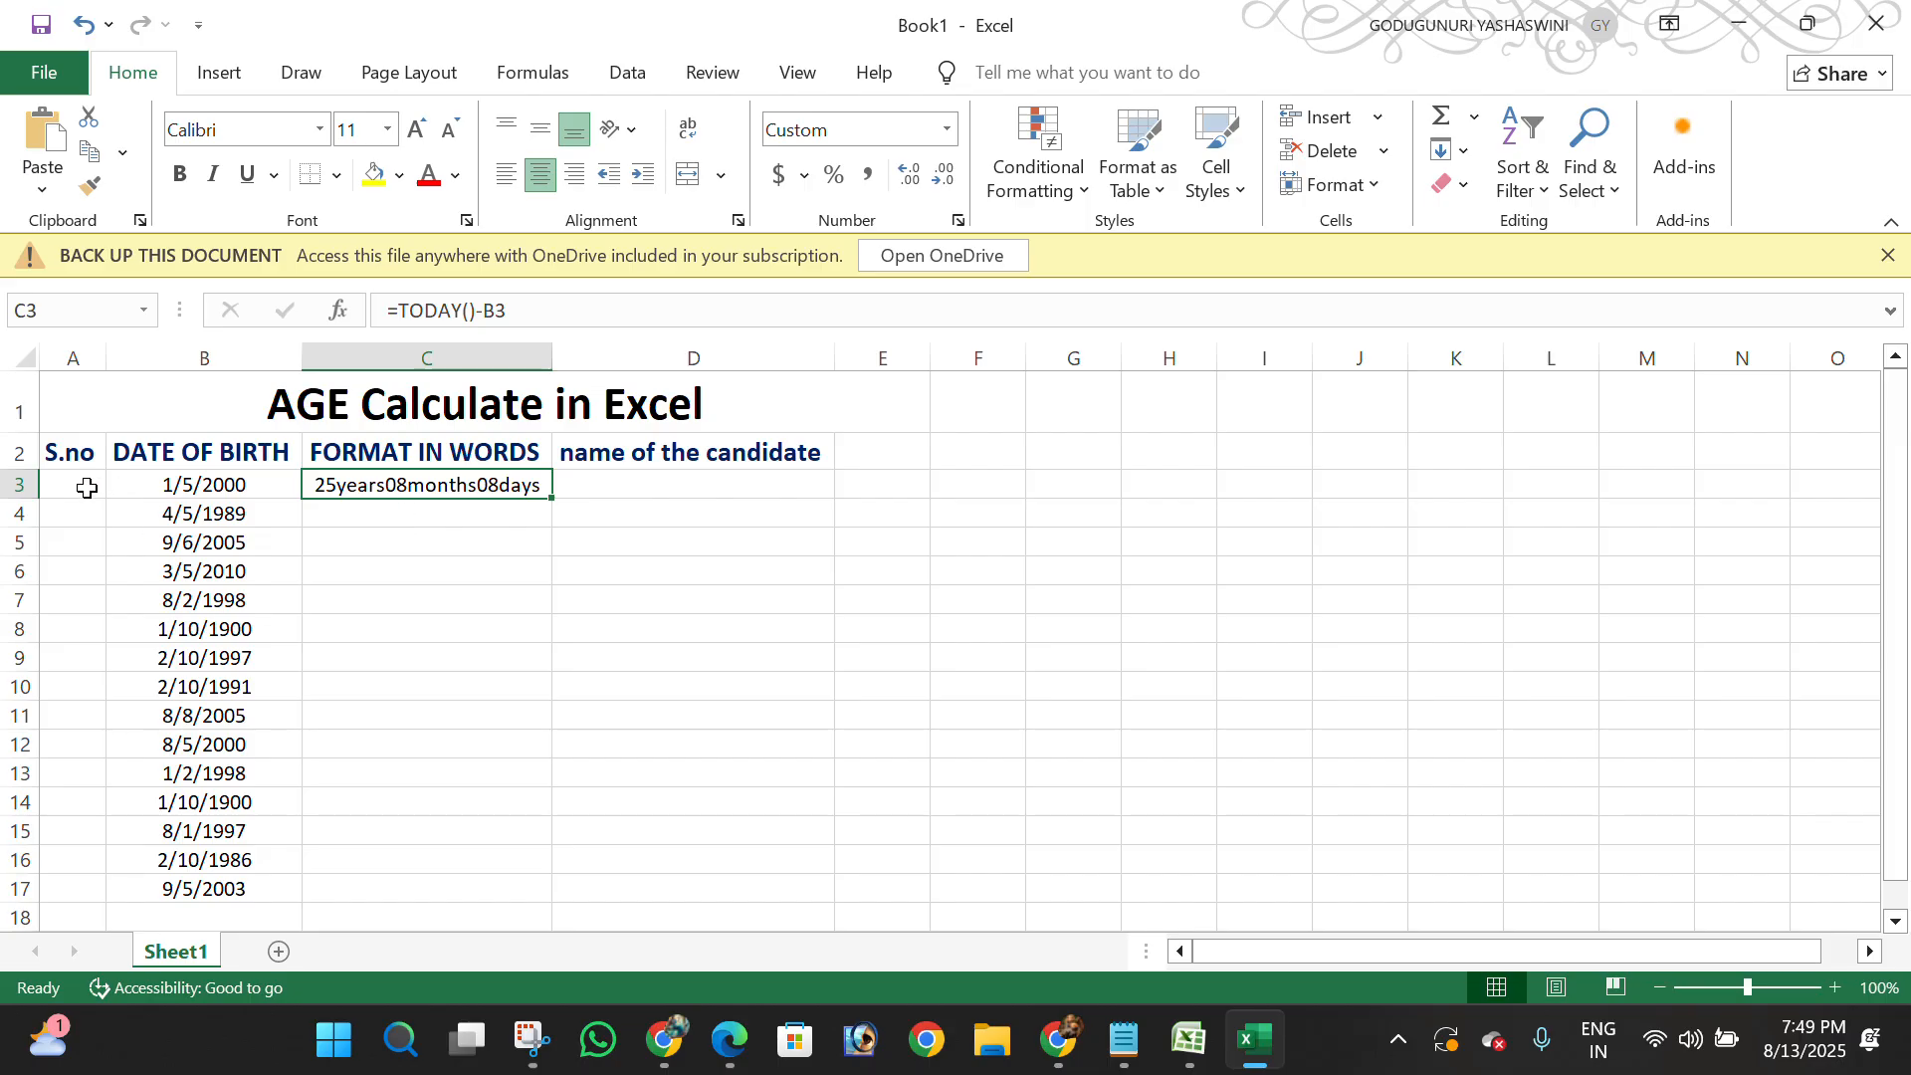
Number the rows under S.no from 1 to 15 in A3:A17, entering 1 and 2 and filling the series down
double_click(97, 485)
type("1")
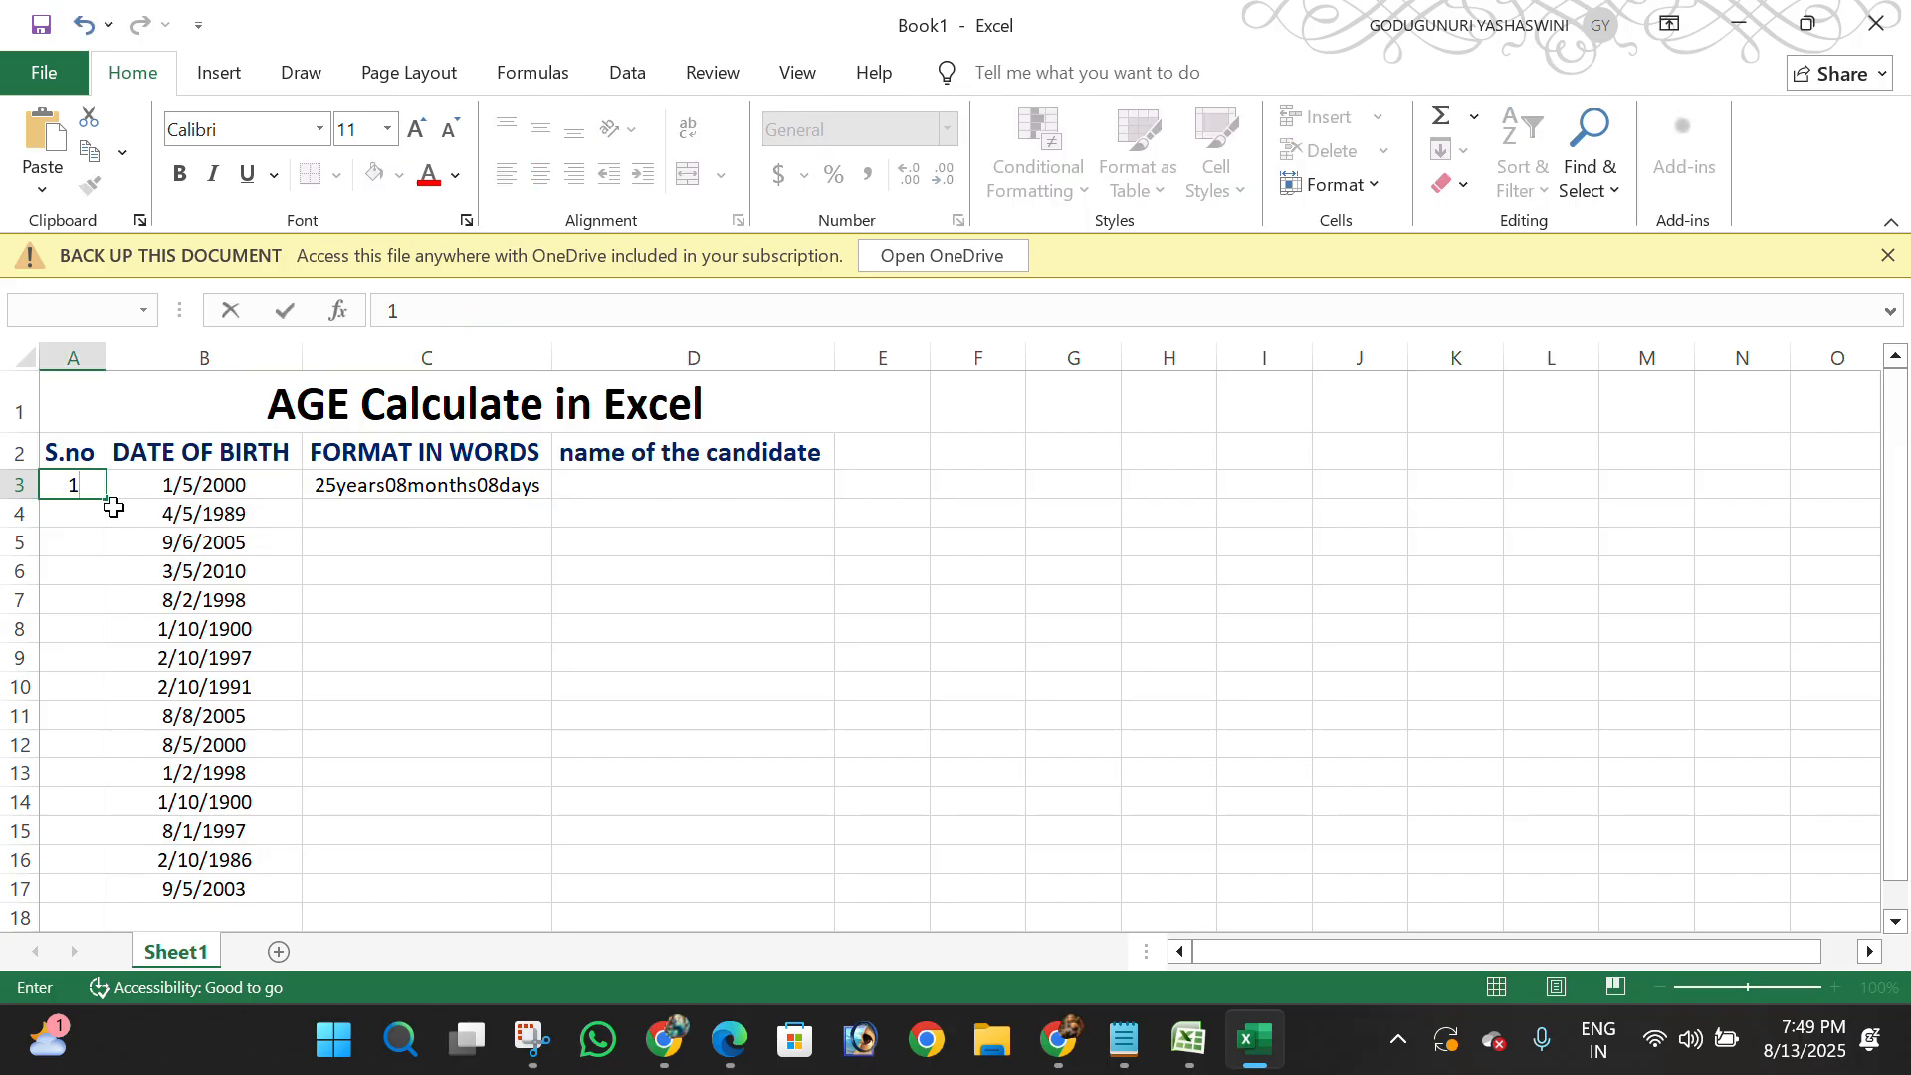
key("Return")
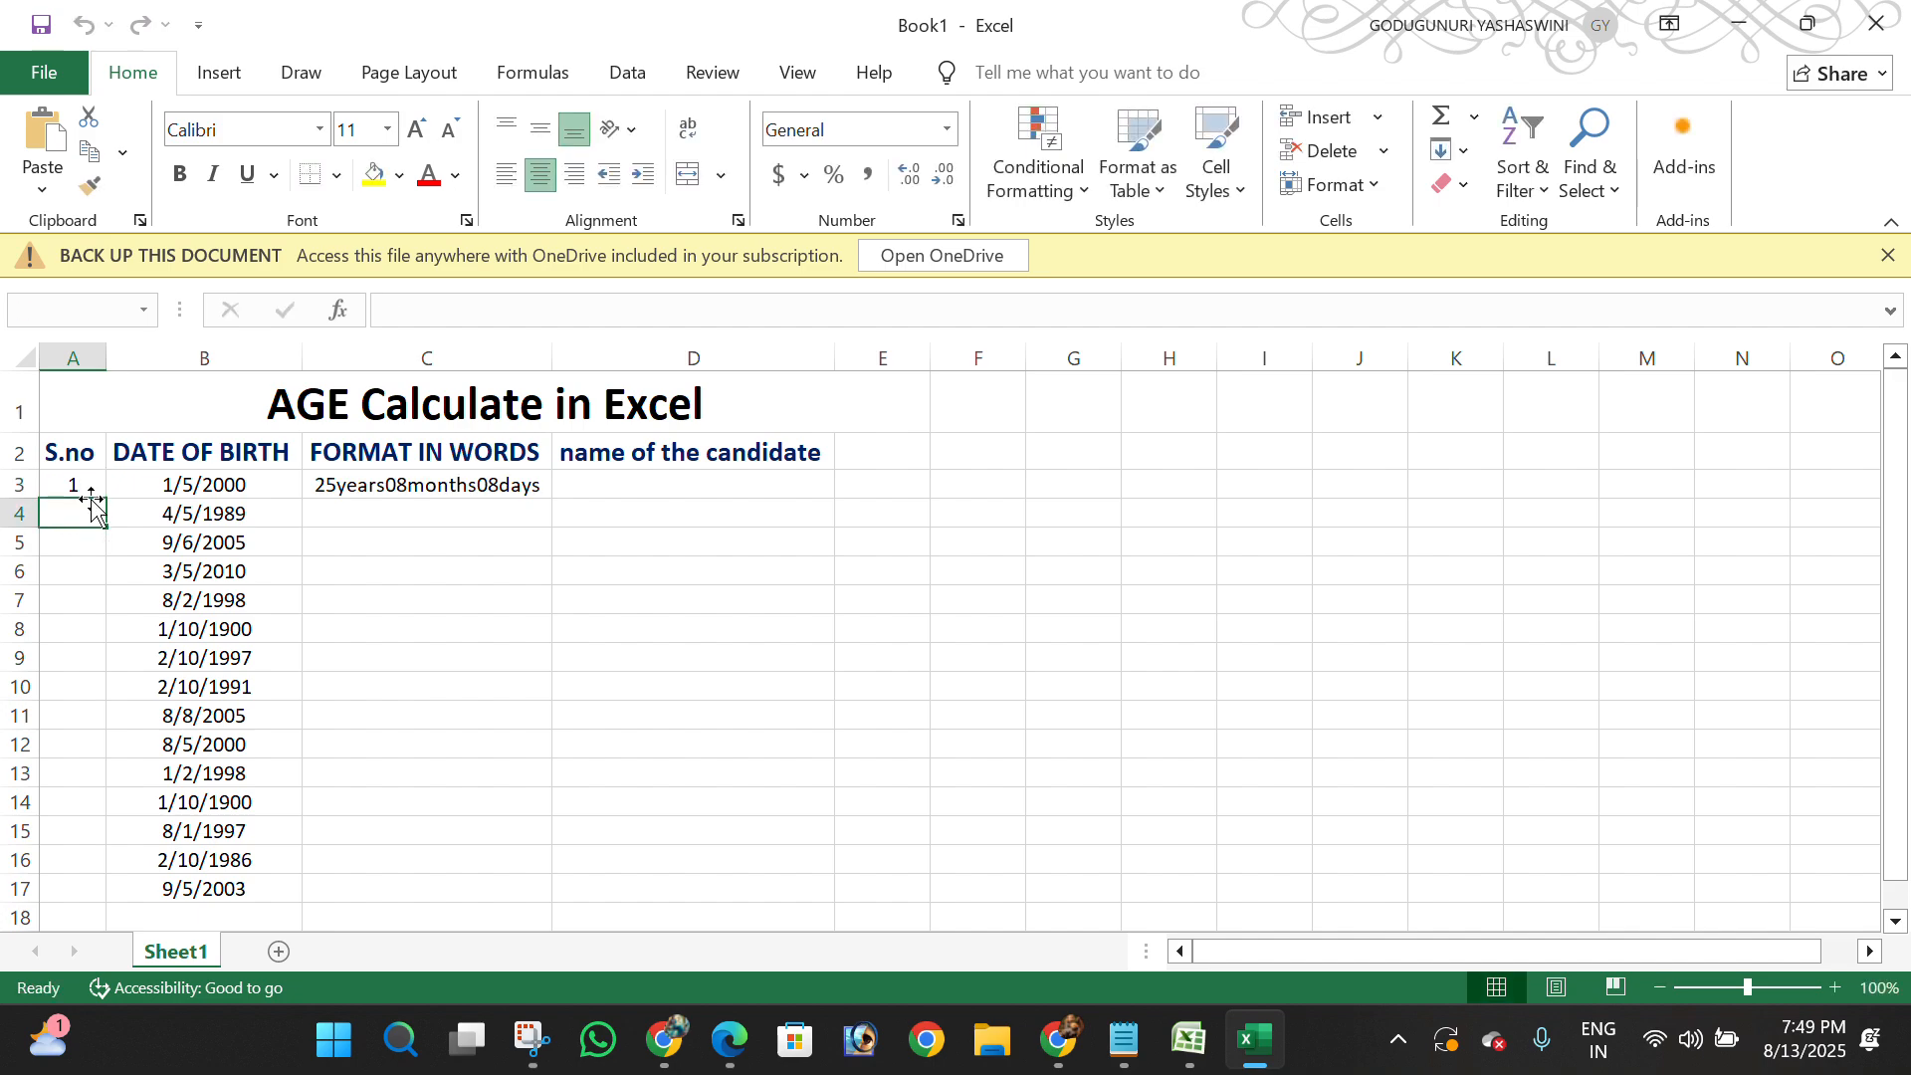
type("2")
left_click(141, 531)
left_click(102, 488)
left_click_drag(102, 488, 153, 773)
left_click(557, 756)
Fill the age formula and its format from C3 down to C17
scroll(223, 654, "up", 1)
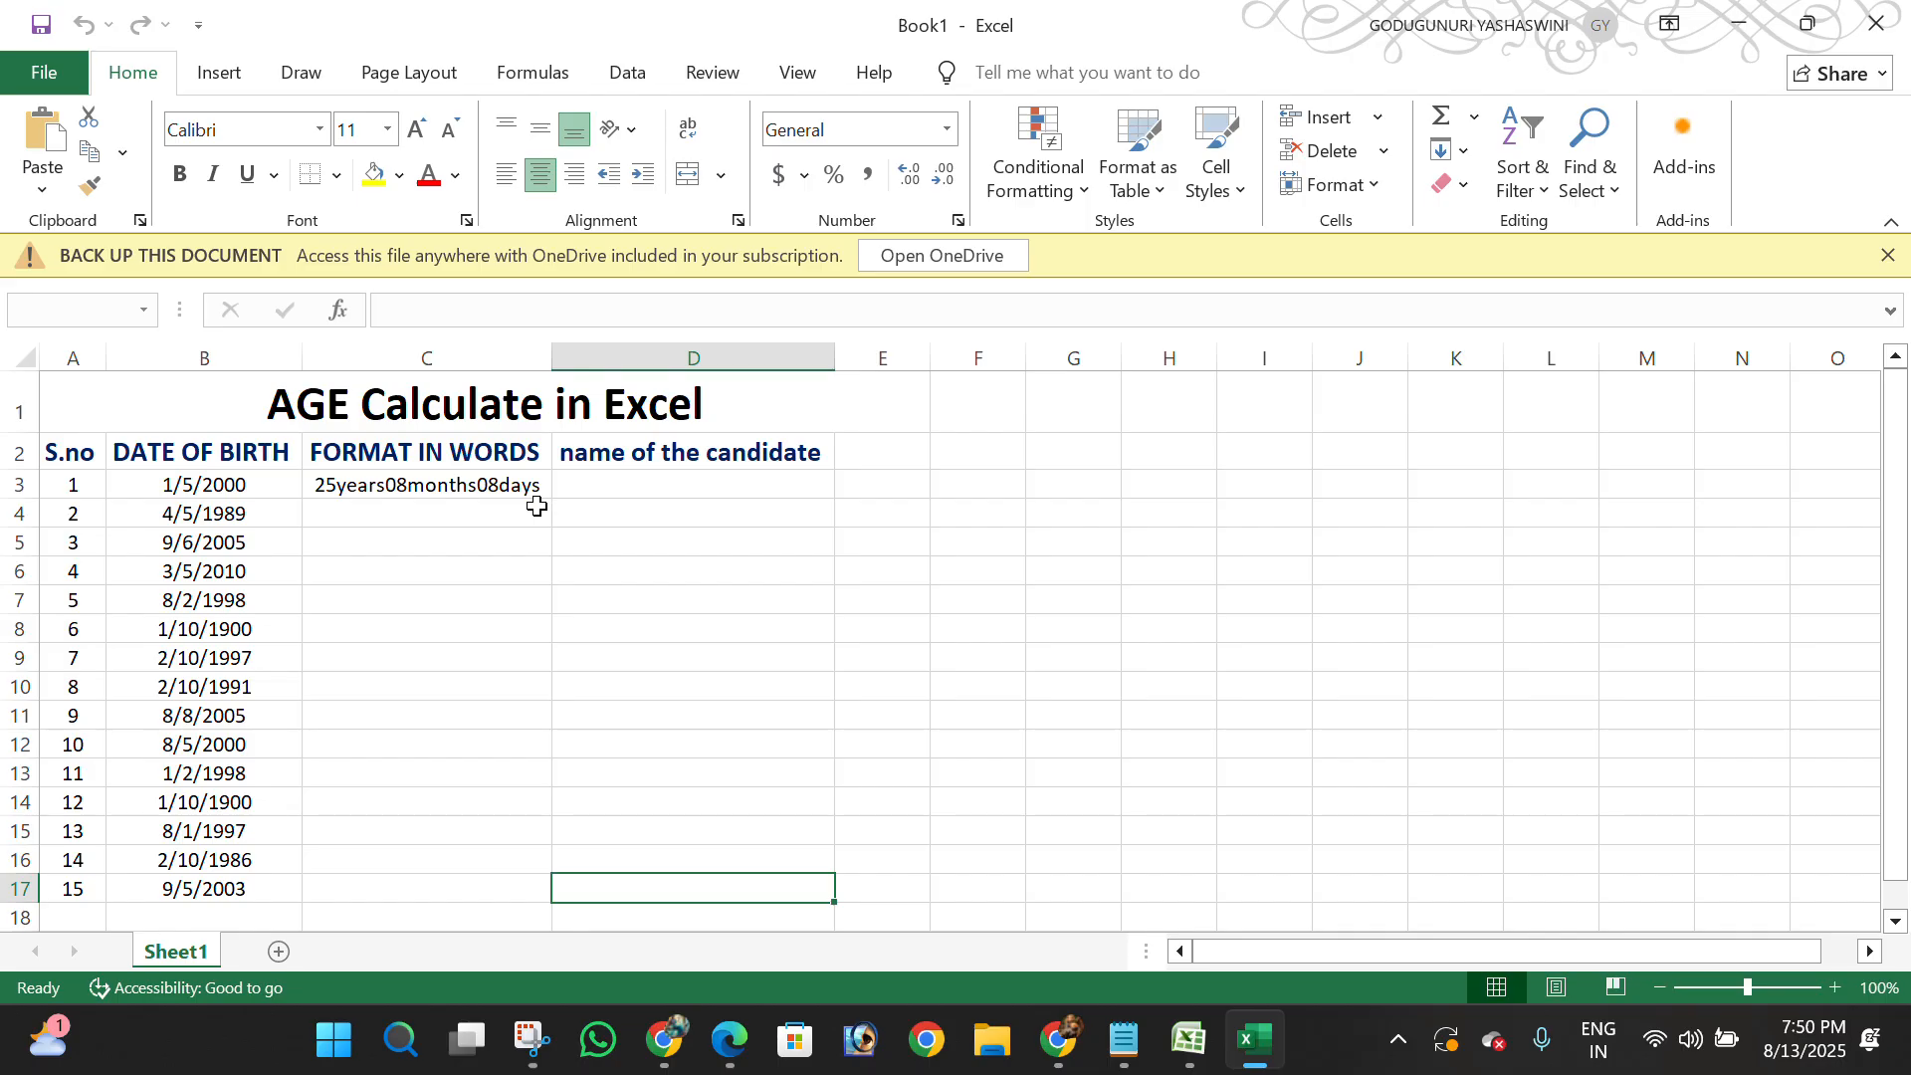
left_click(503, 483)
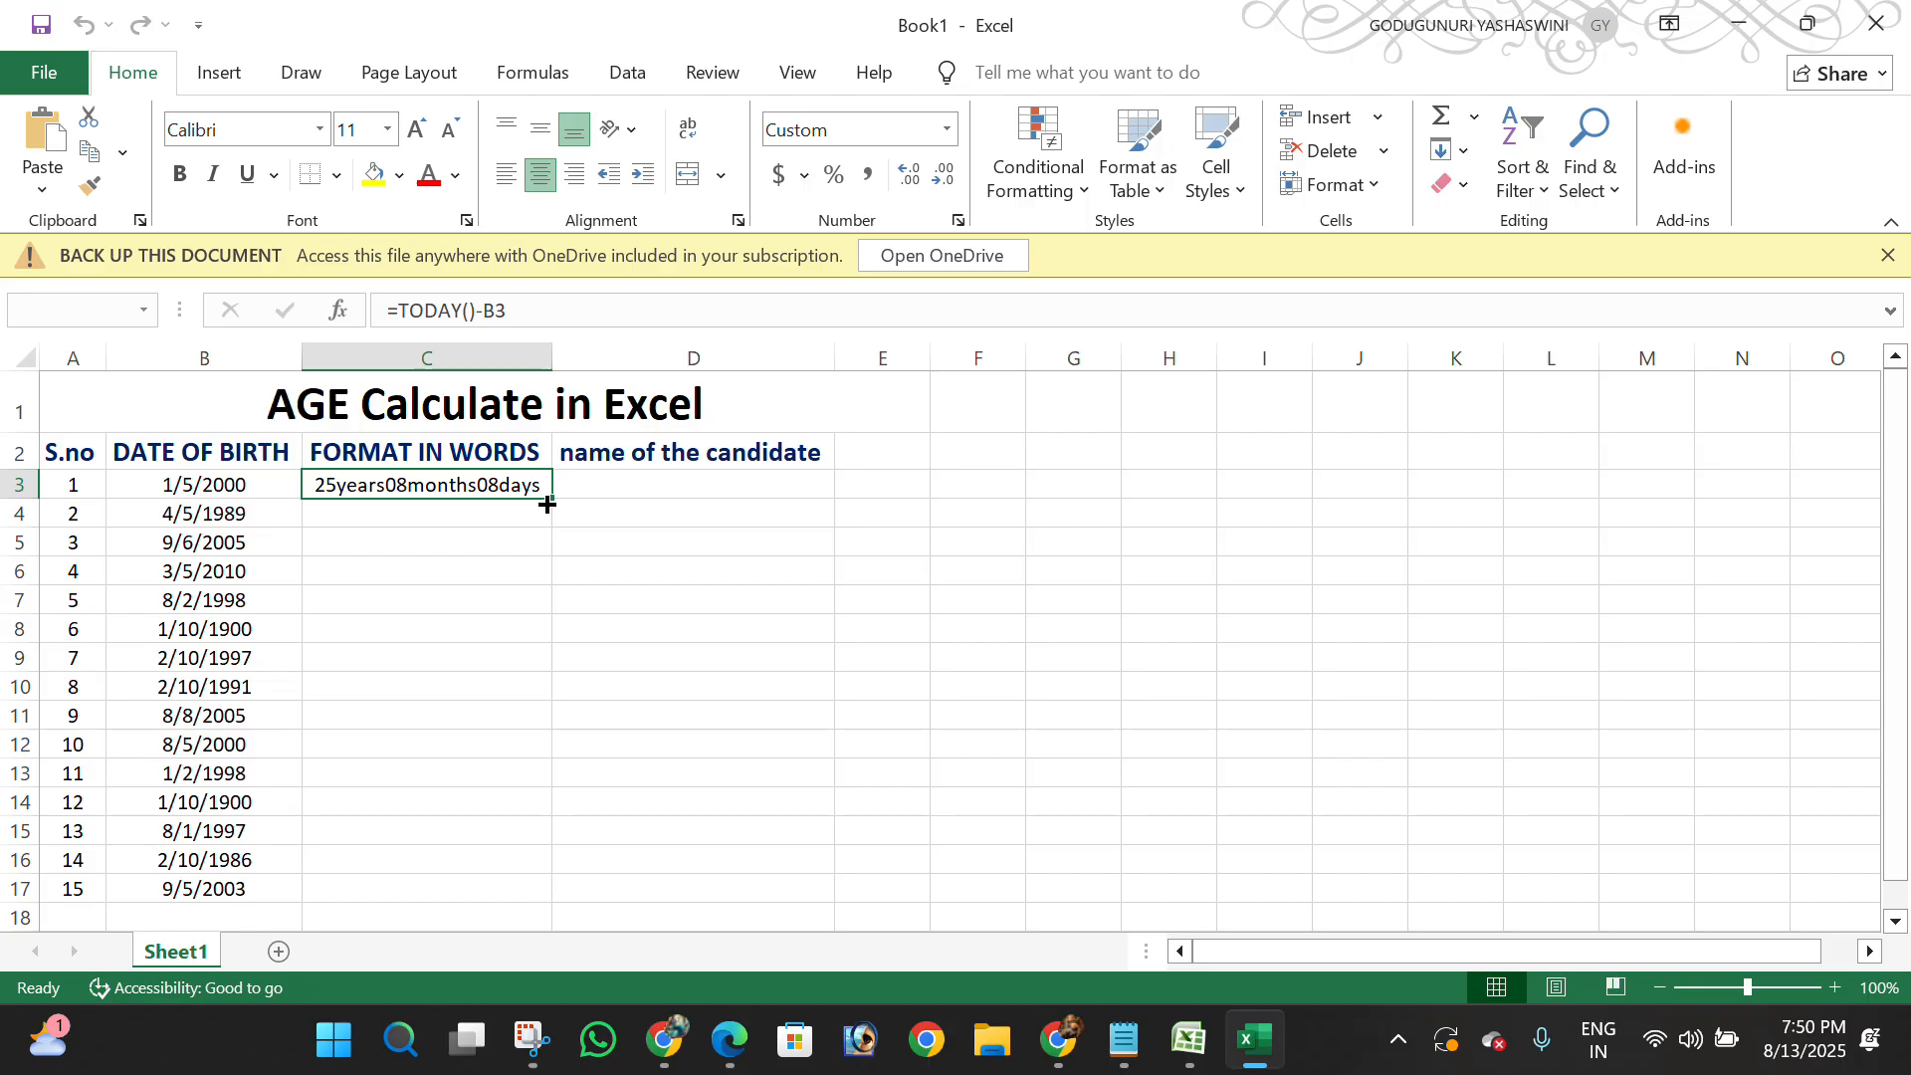
left_click_drag(546, 505, 559, 893)
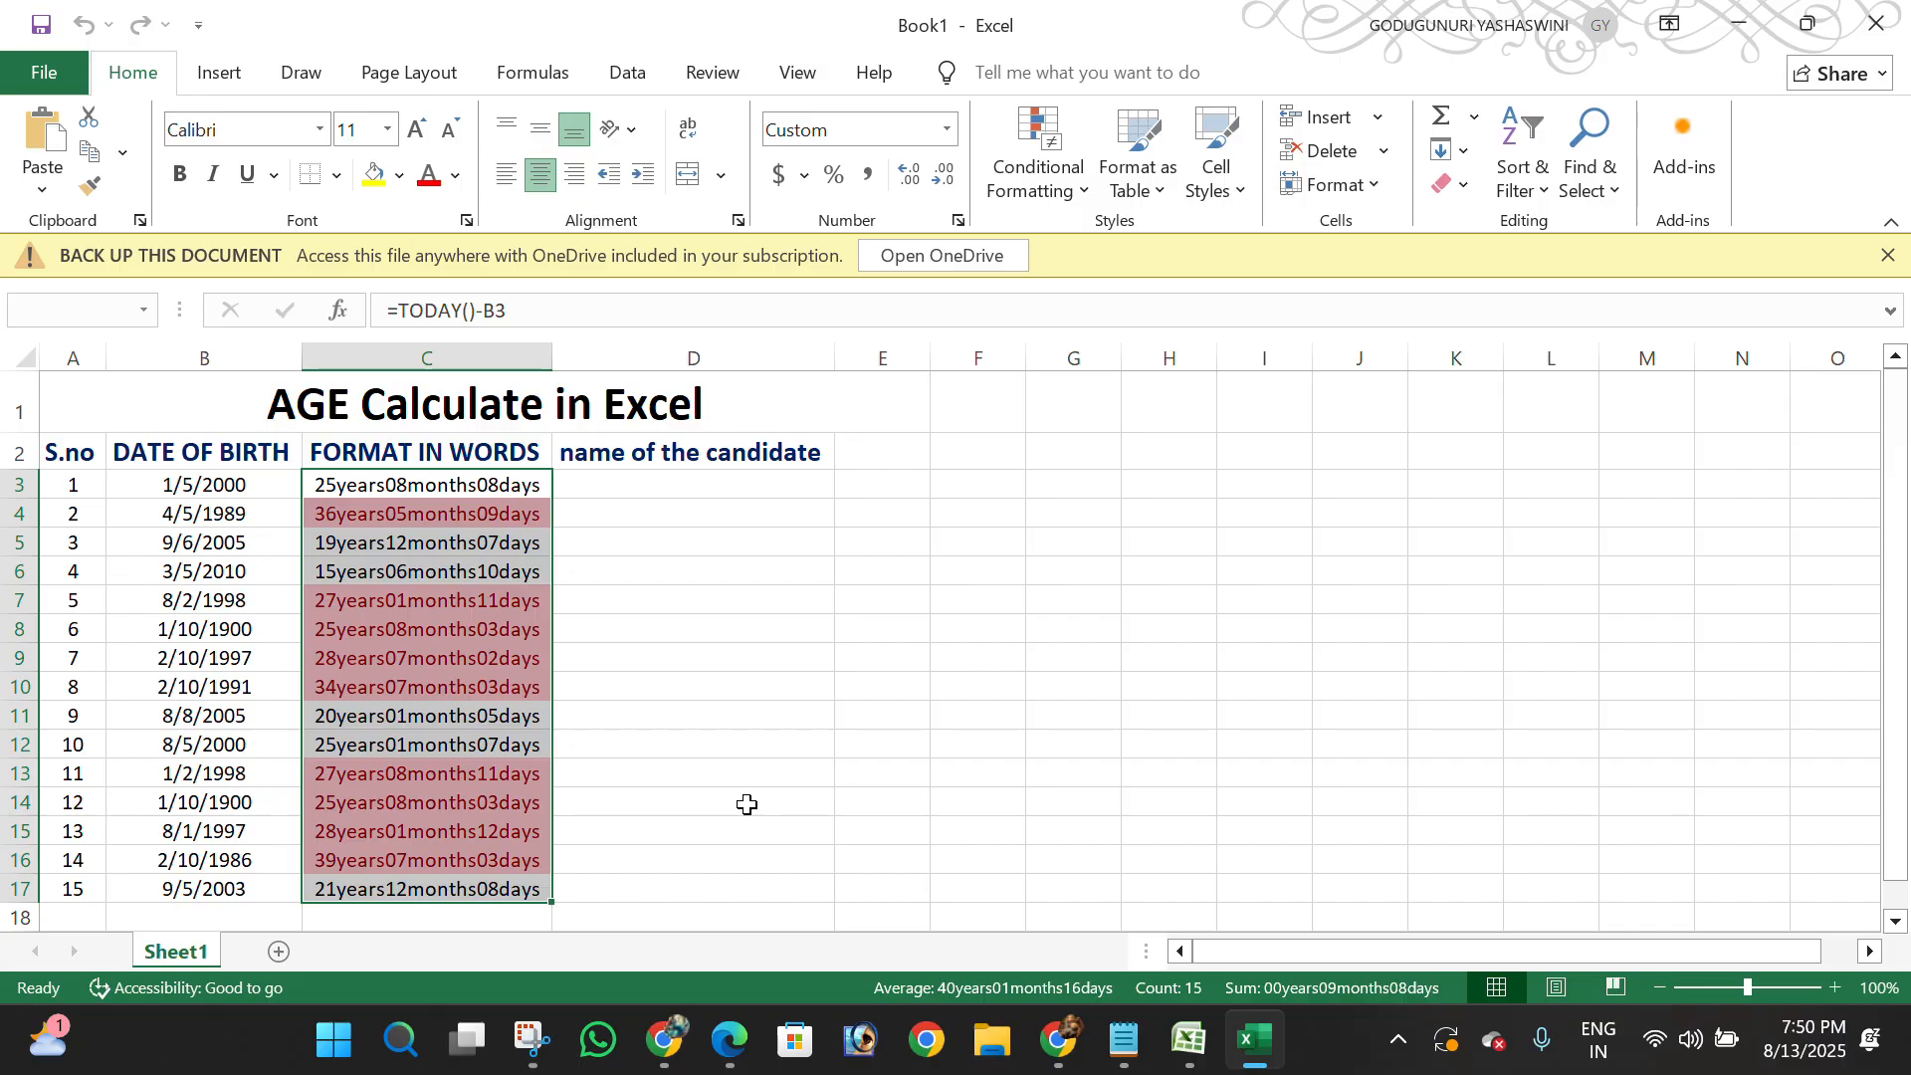
Add a Greater Than conditional formatting rule to the whole table A1:E17, using 22936.5 and Light Red Fill with Dark Red Text
key("ctrl+a")
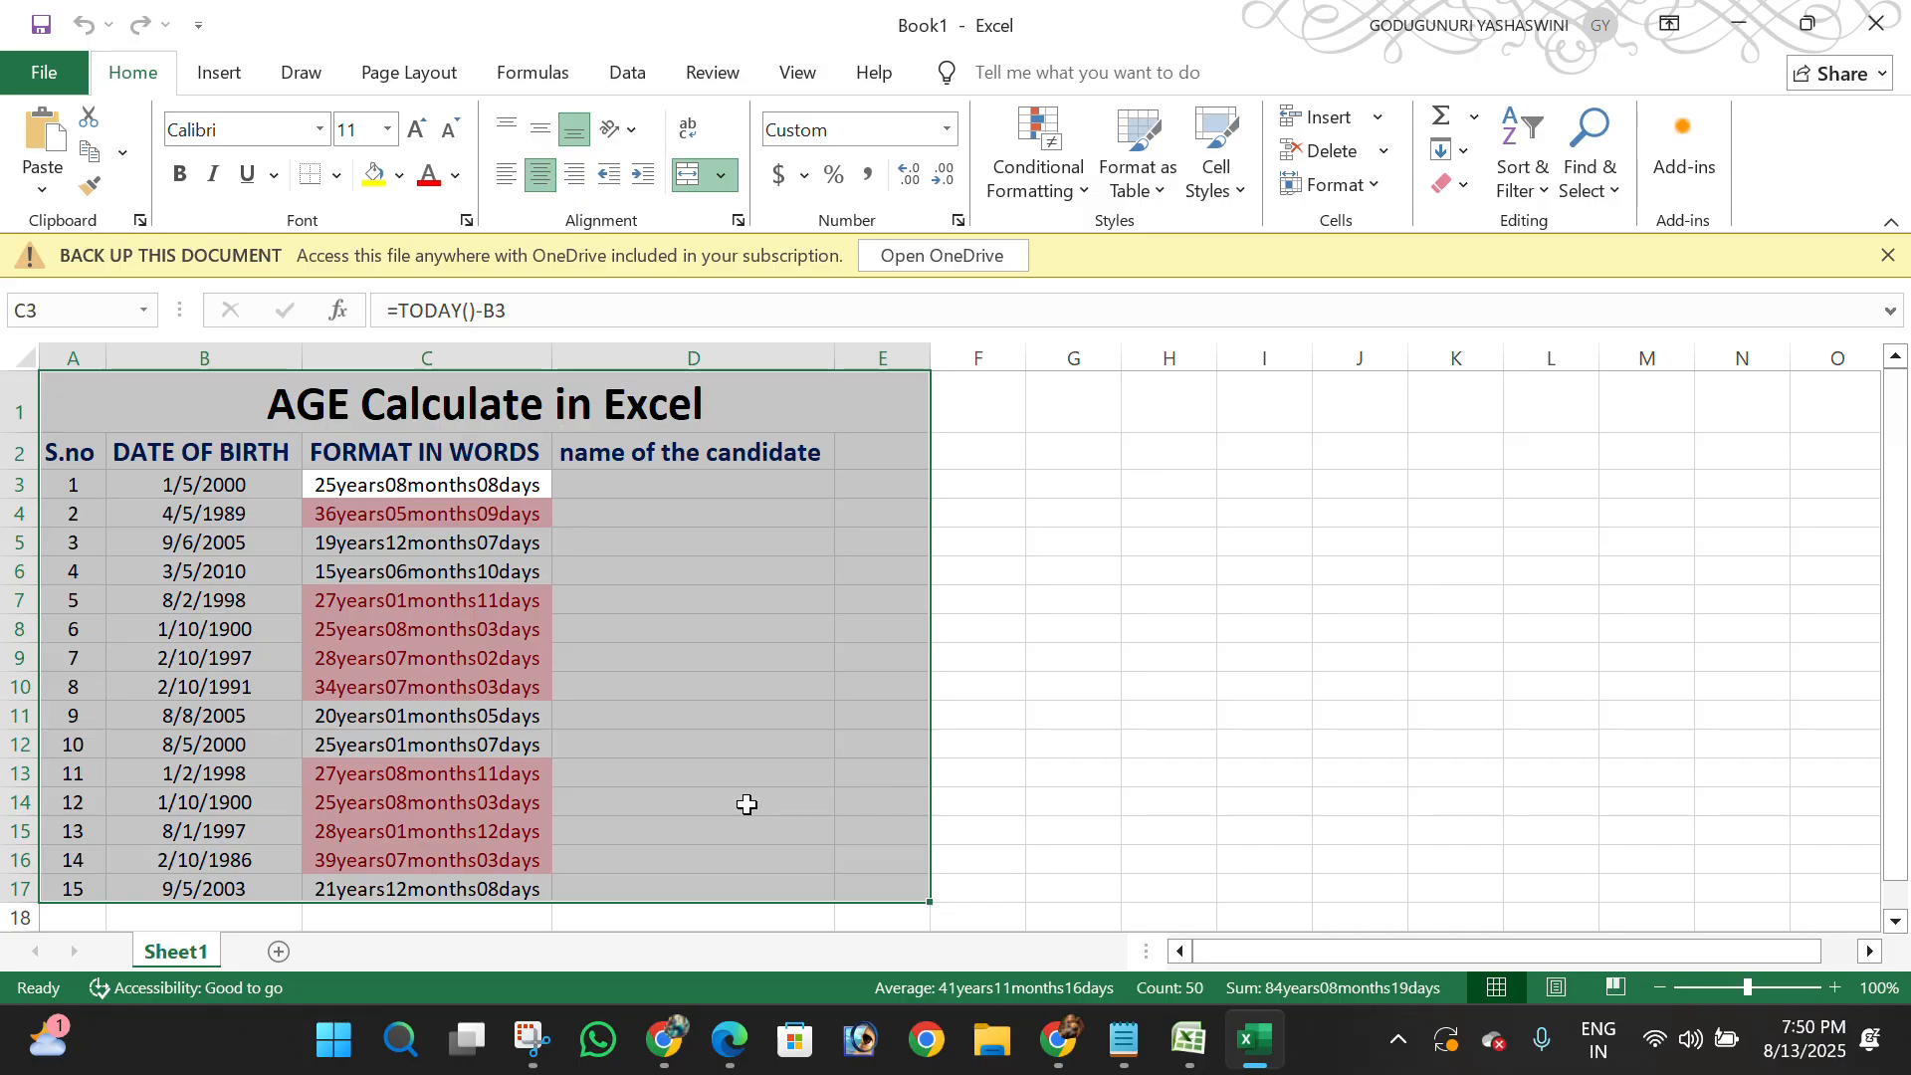
key("alt")
key("h")
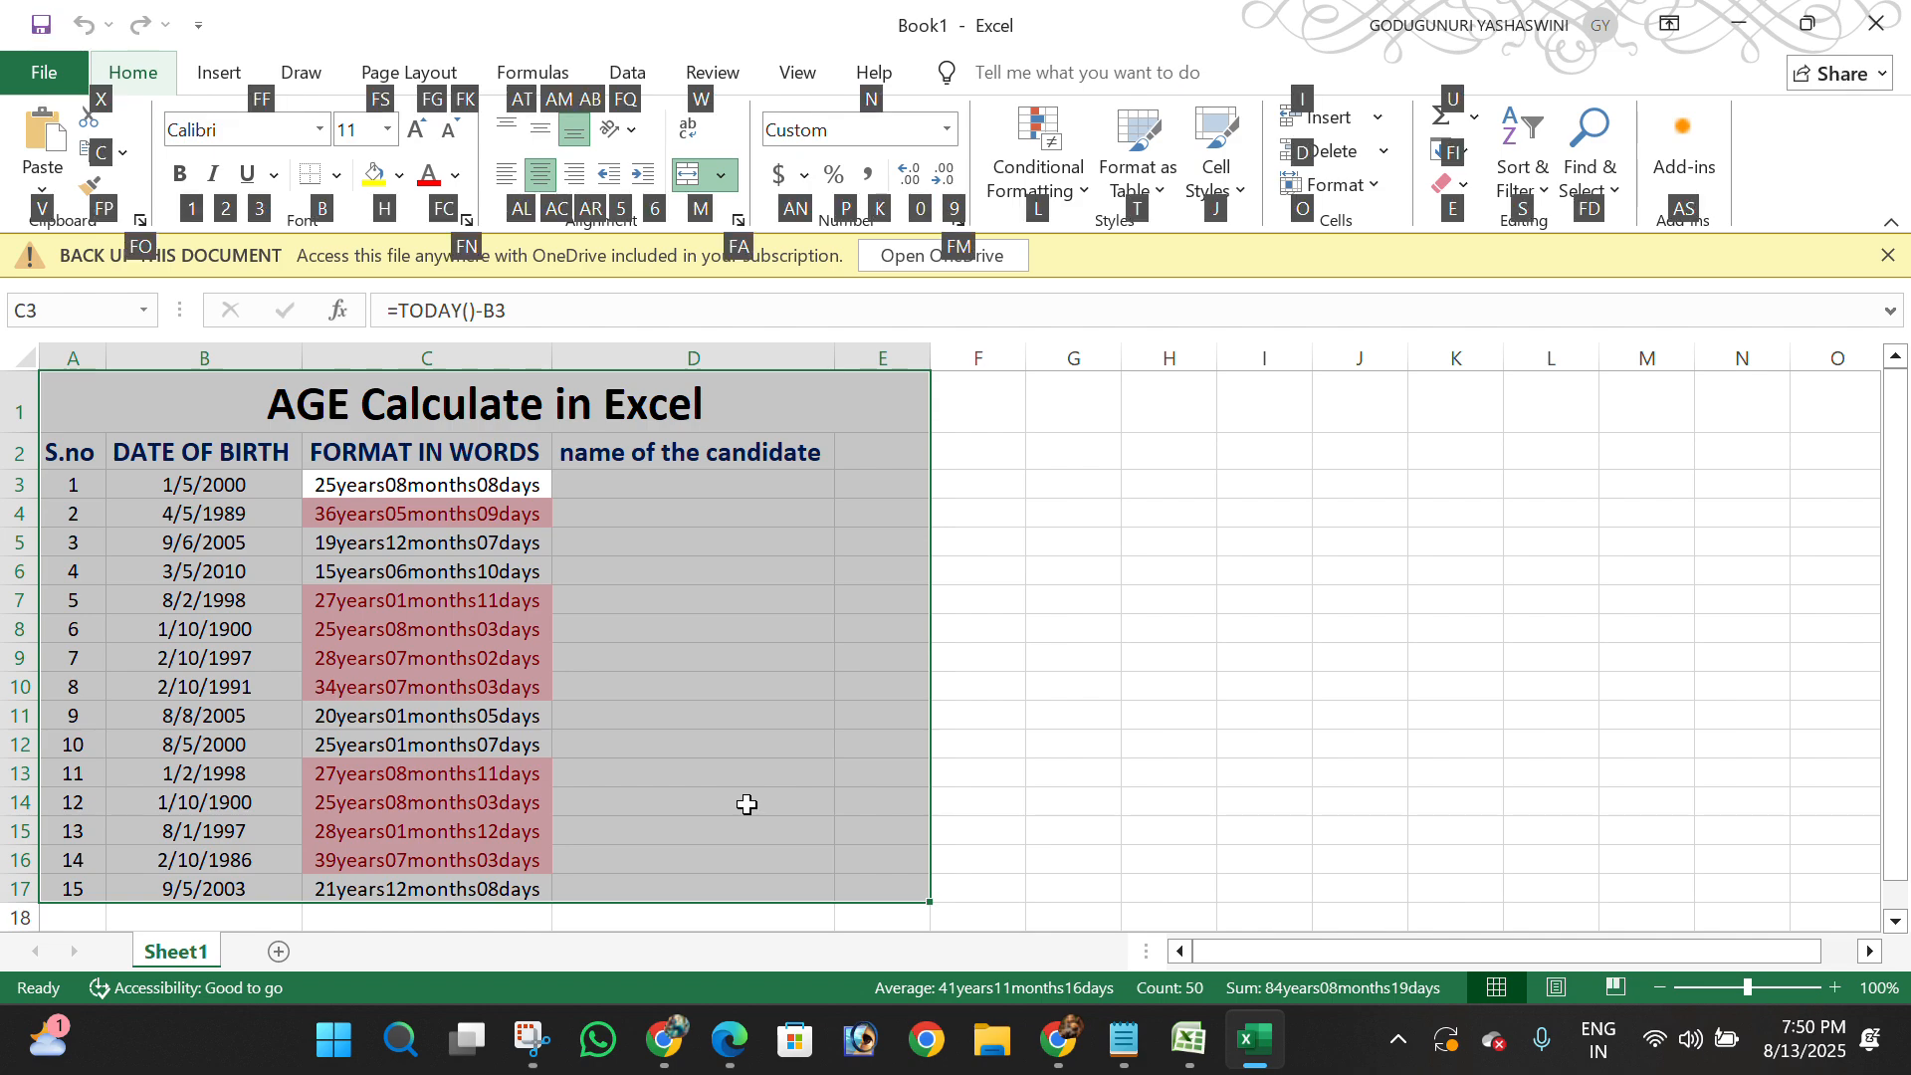
key("l")
key("h")
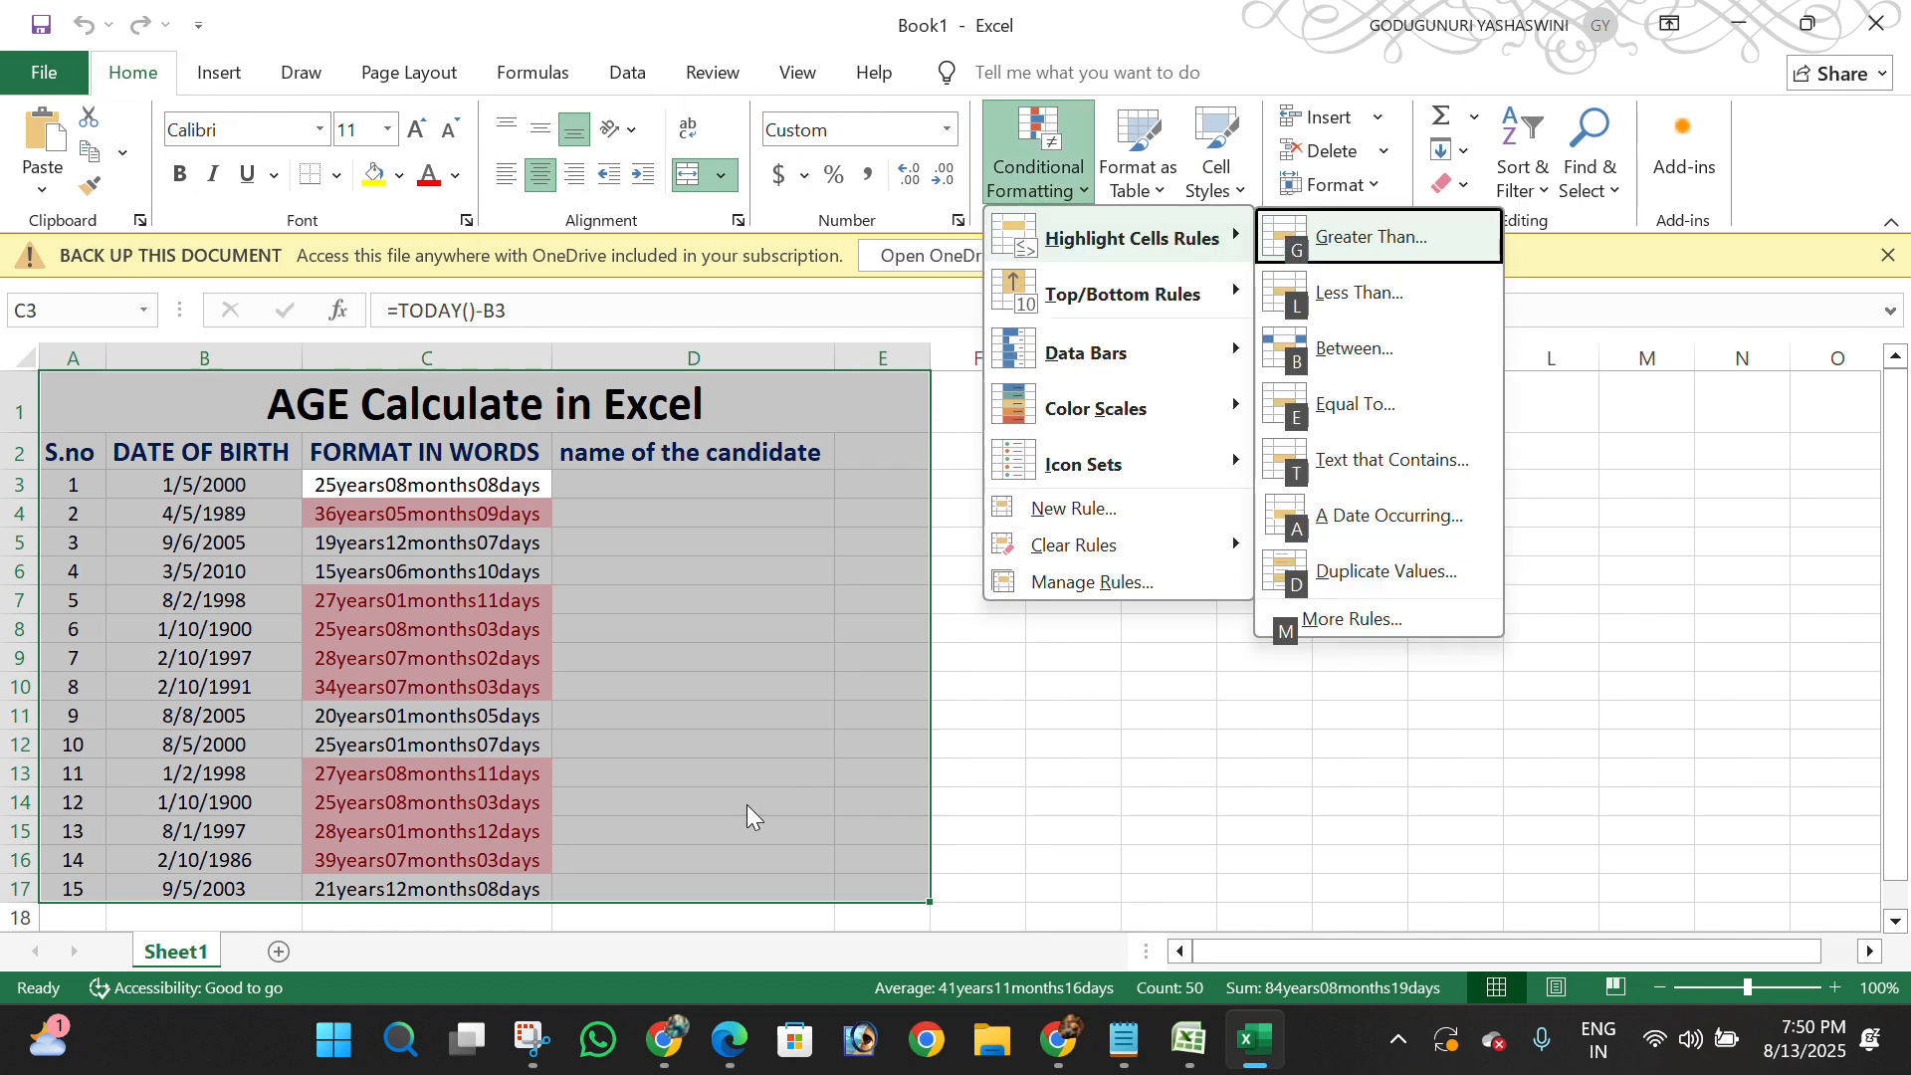
key("g")
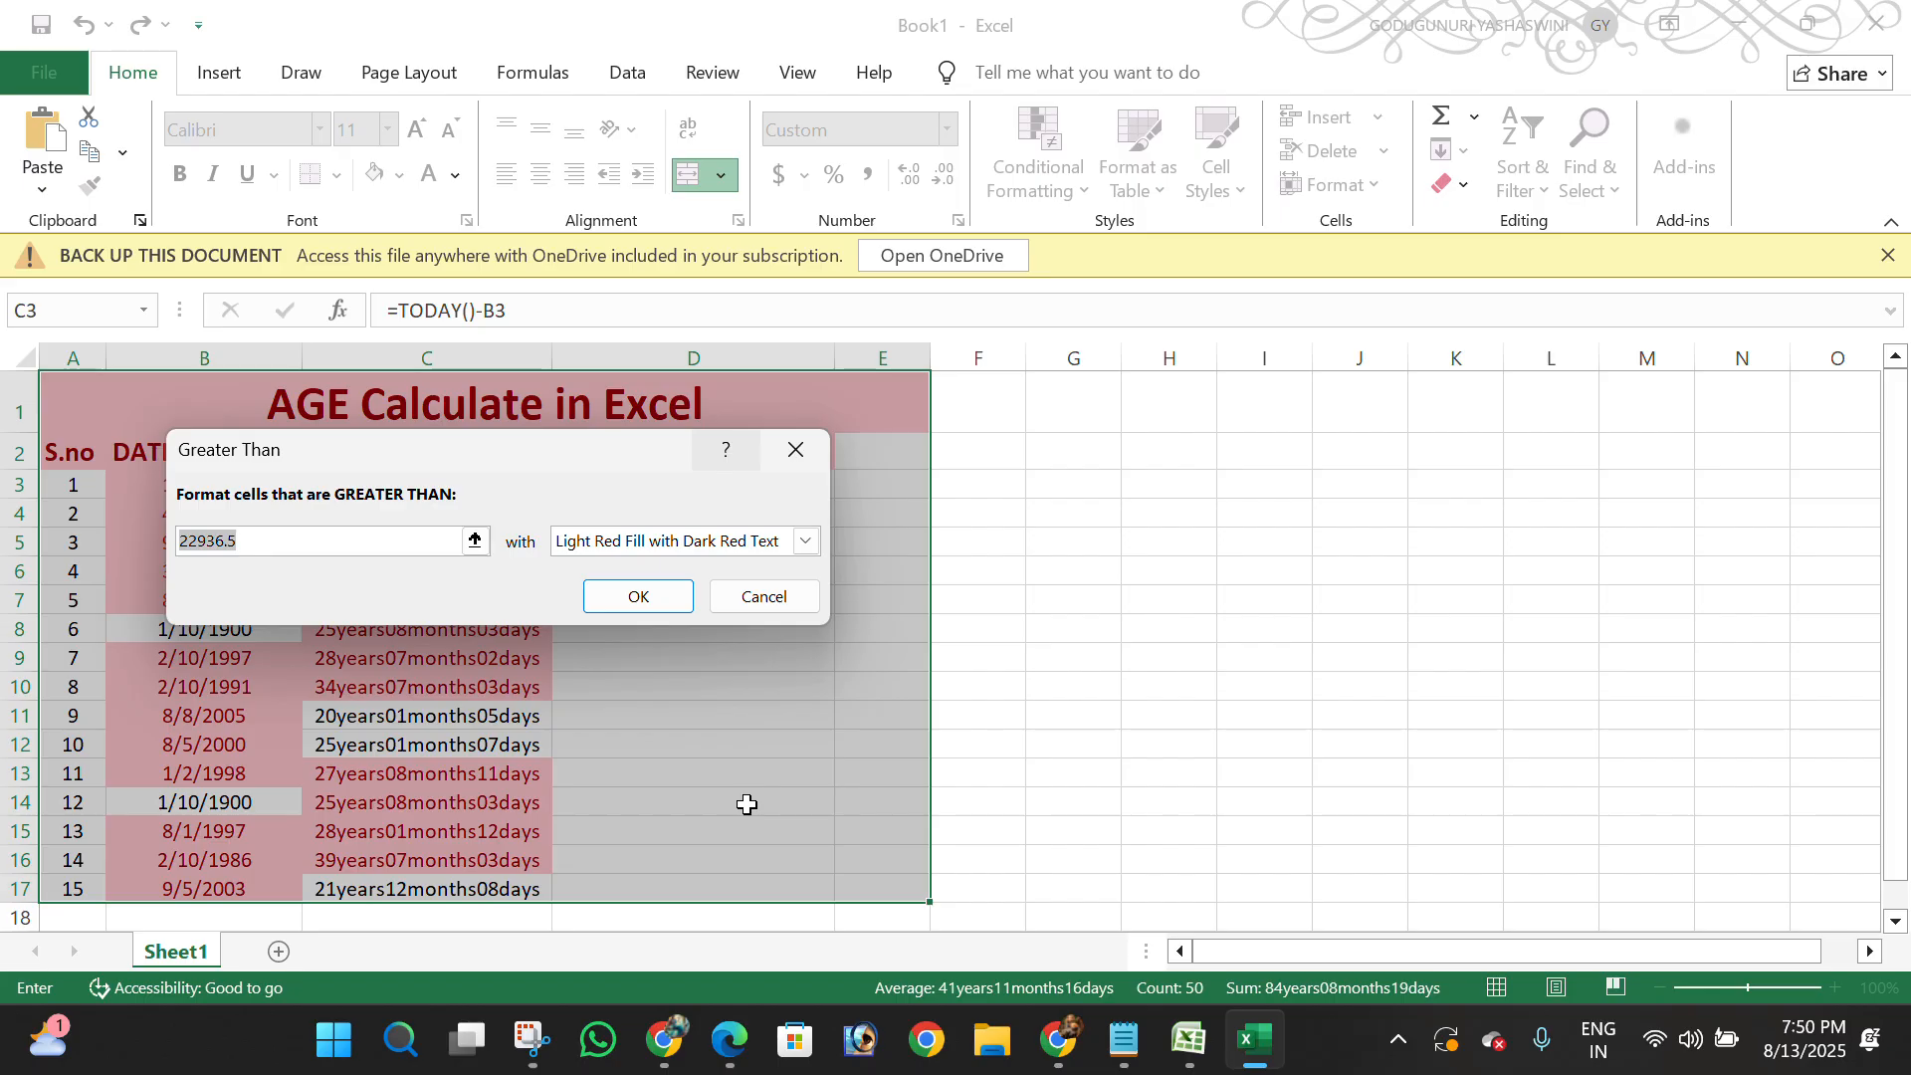
key("Return")
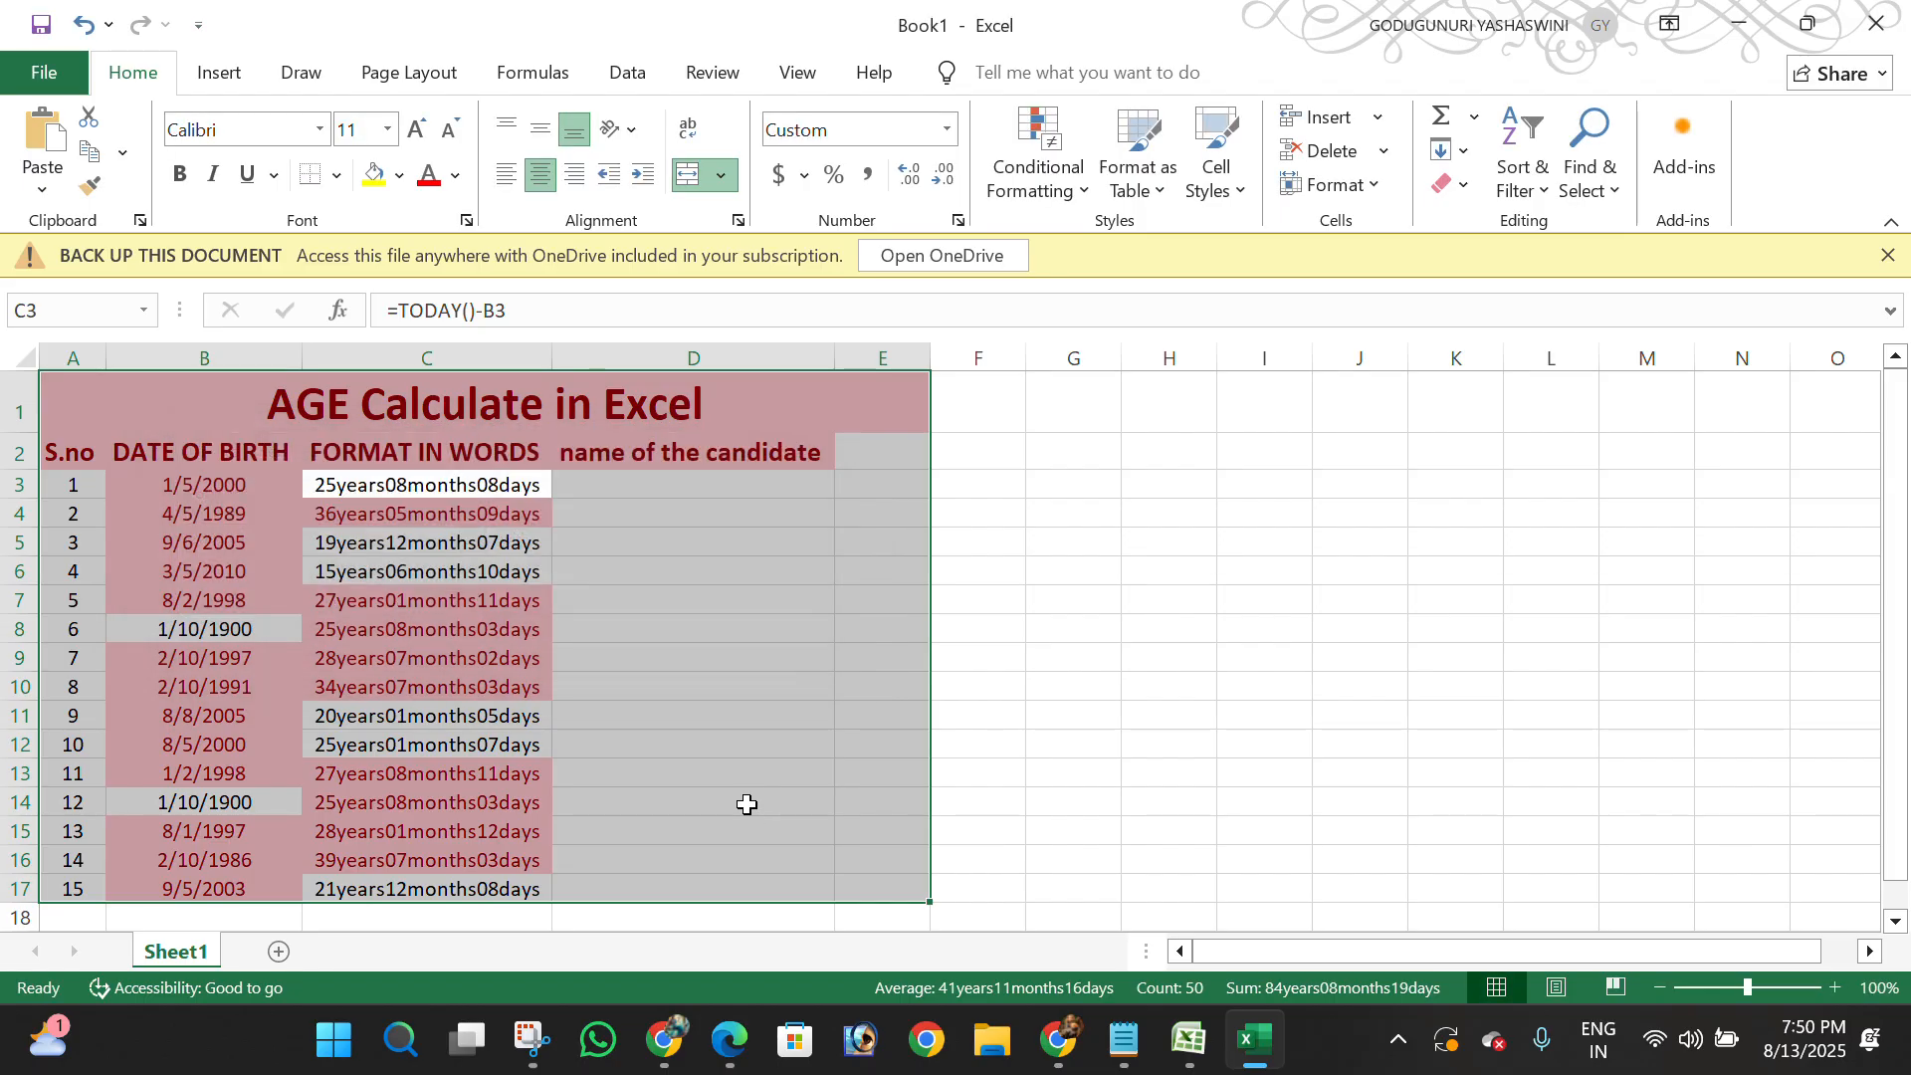